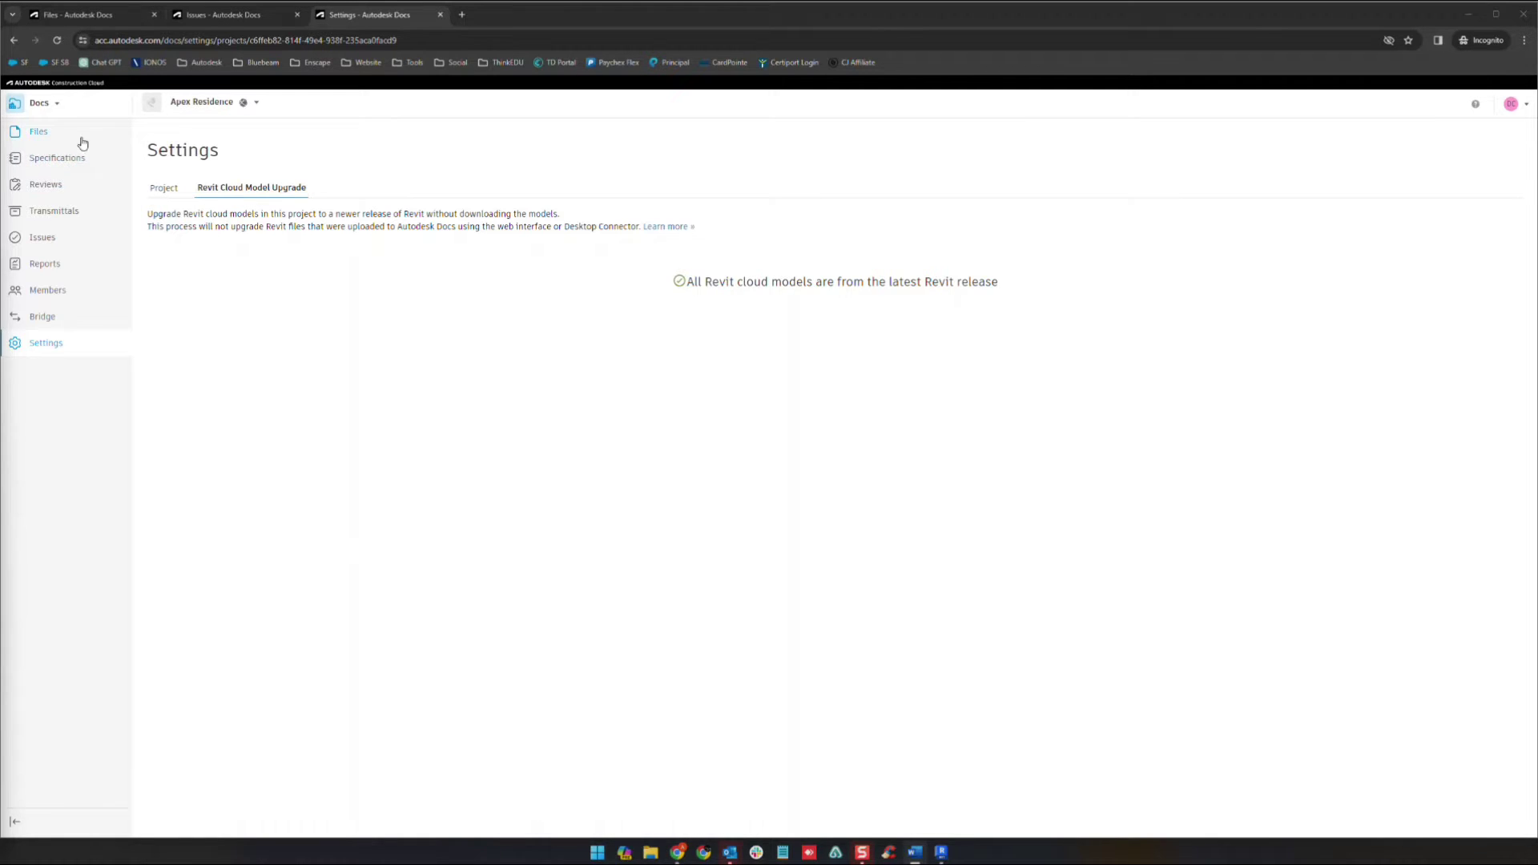
Switch the Apex Residence project to the Design Collaboration module from the product menu.
left_click(40, 106)
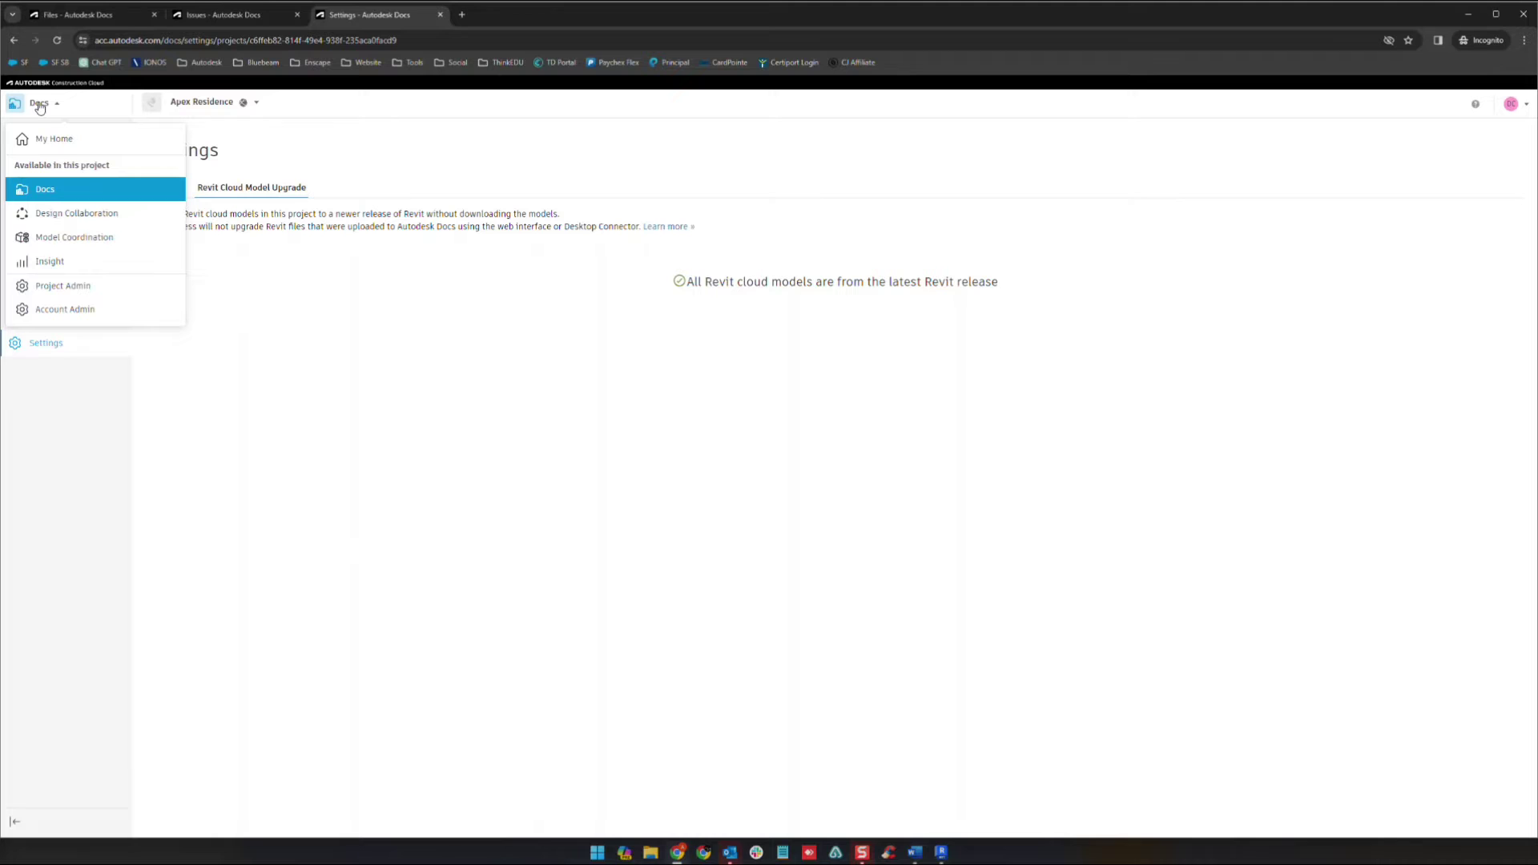
left_click(61, 215)
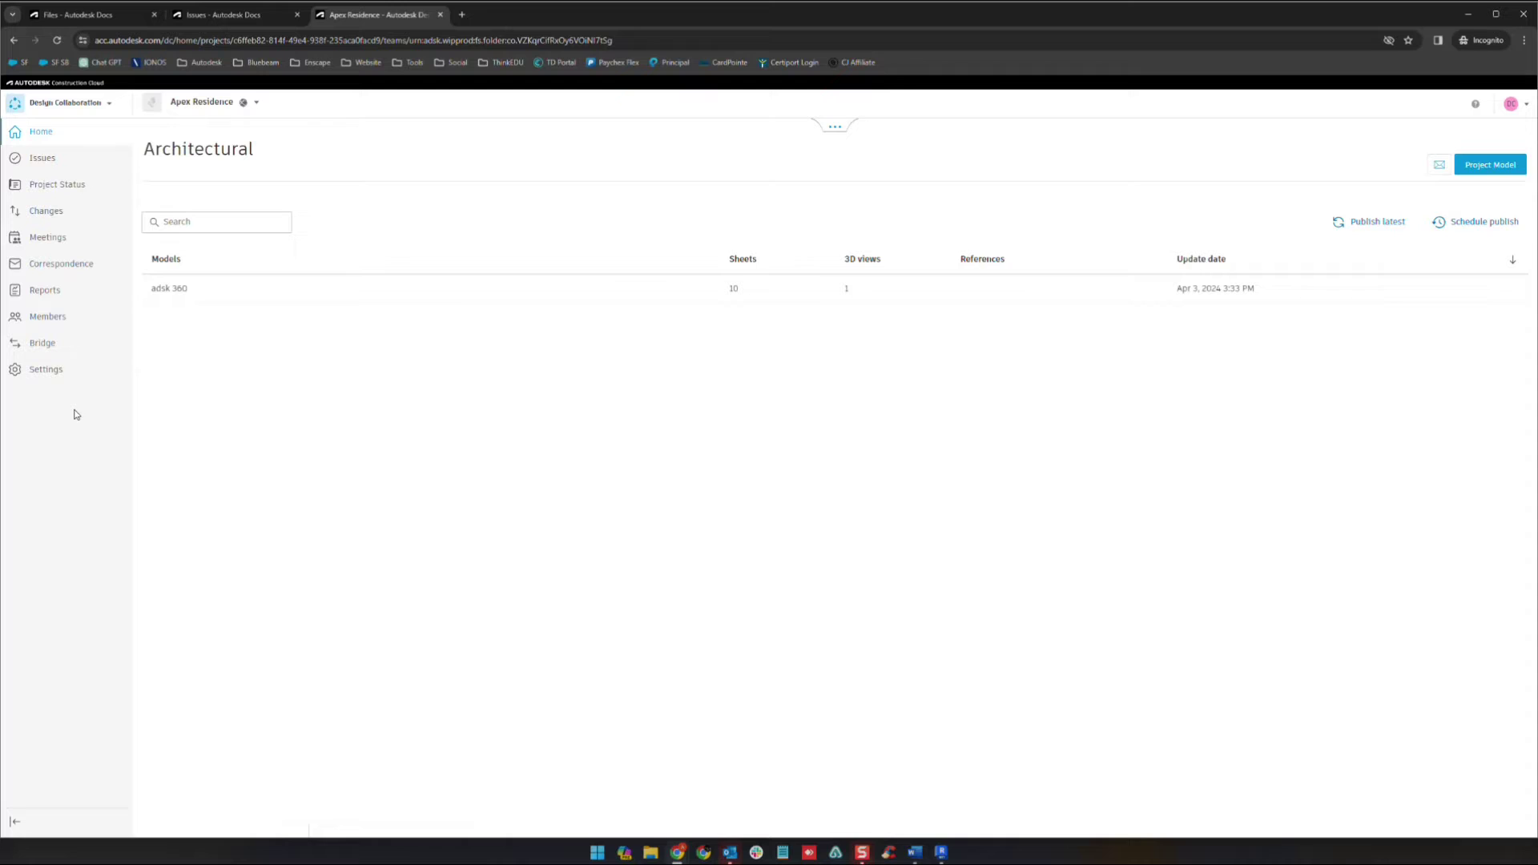
Review project settings: the Shared folder location /Project Files/Shared and the team list.
left_click(50, 378)
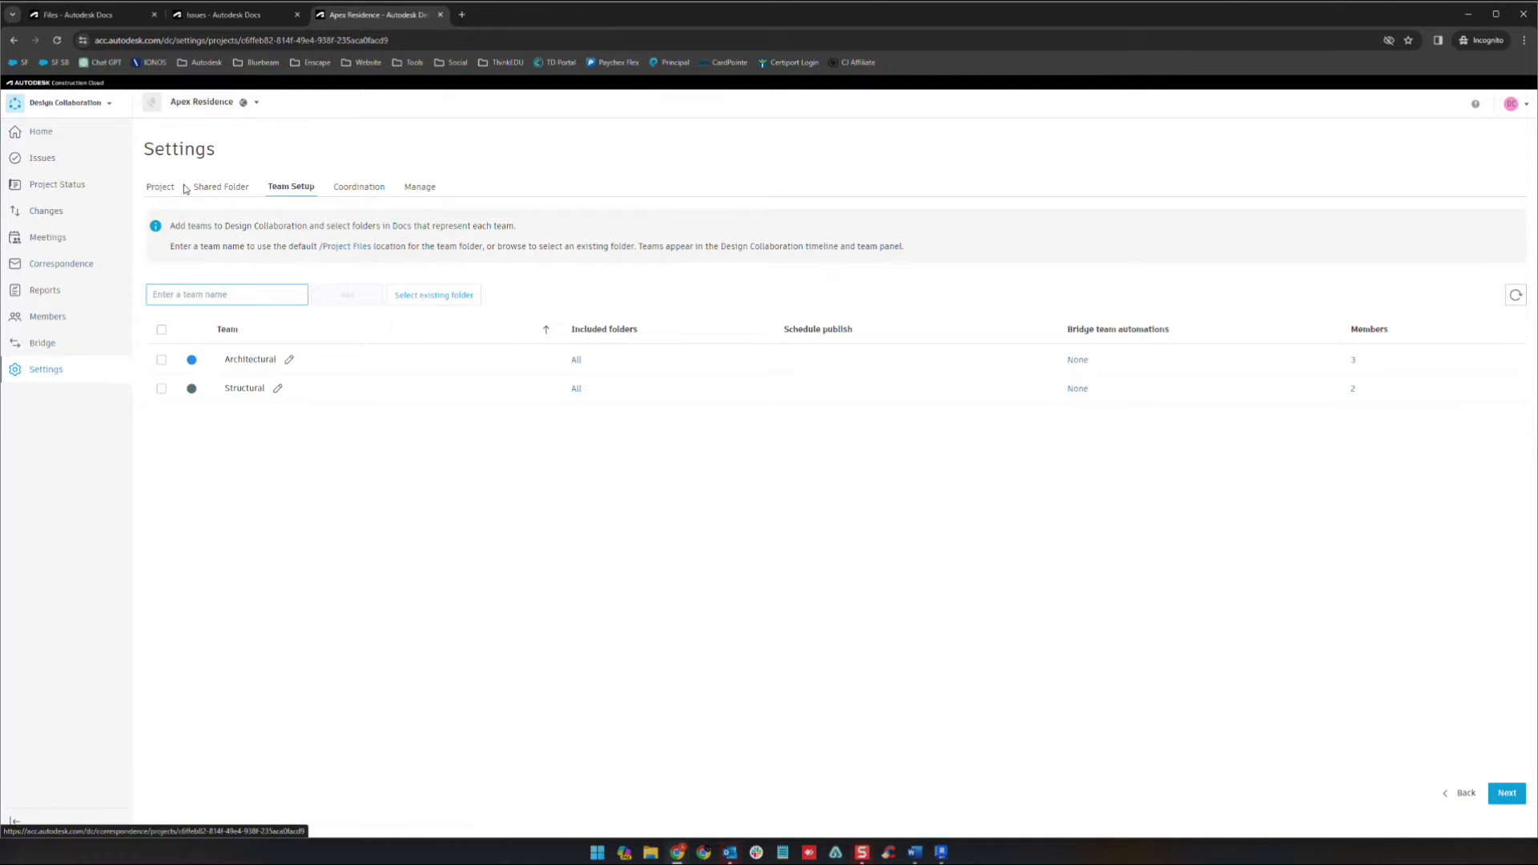
left_click(156, 187)
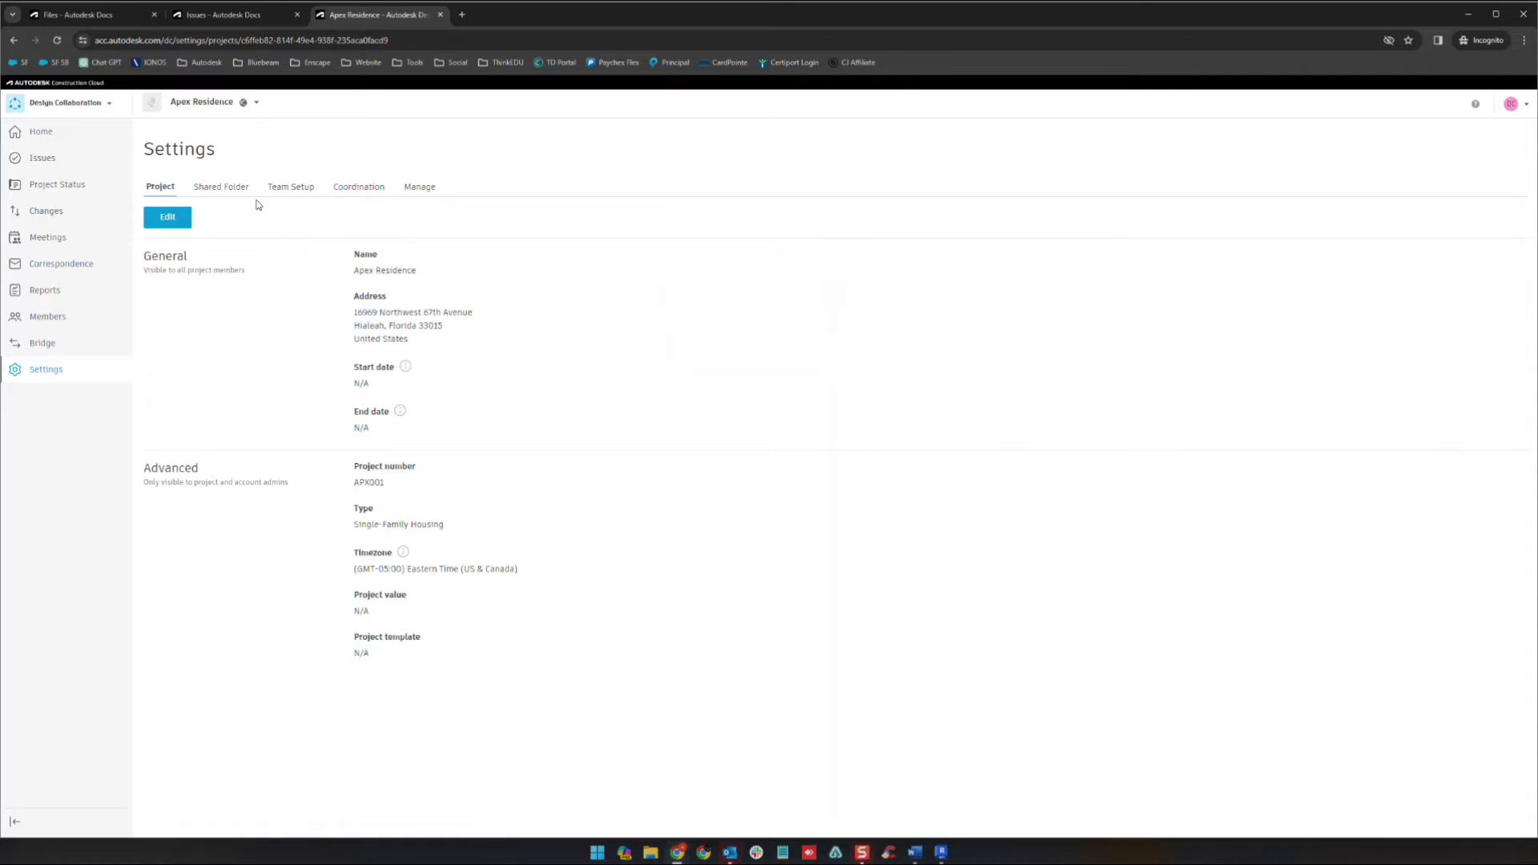
left_click(212, 191)
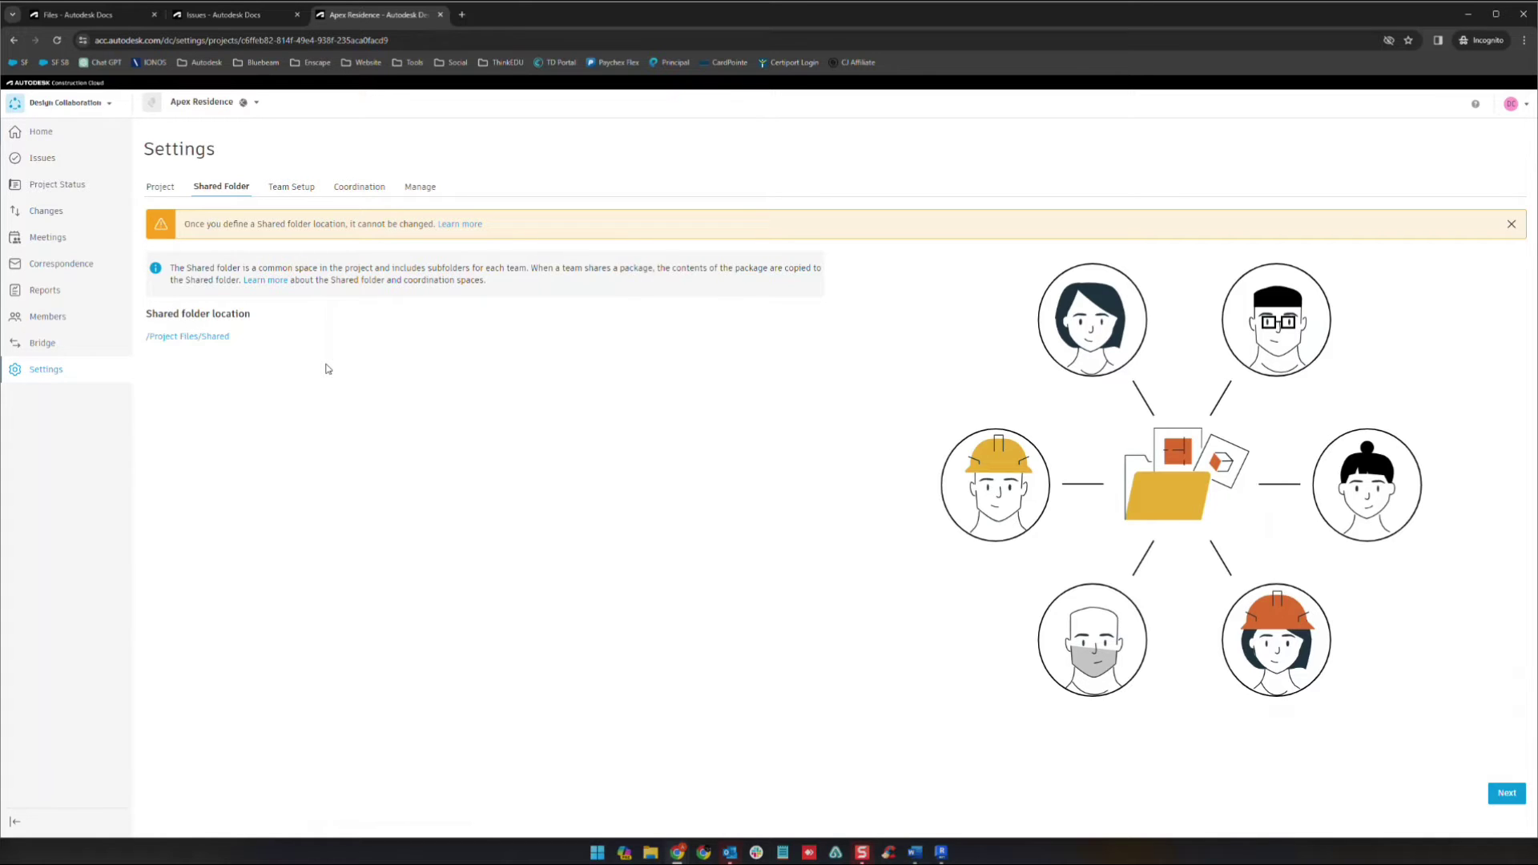
left_click(205, 349)
Create a team named MEP in Team Setup and set its colour to yellow.
left_click(292, 187)
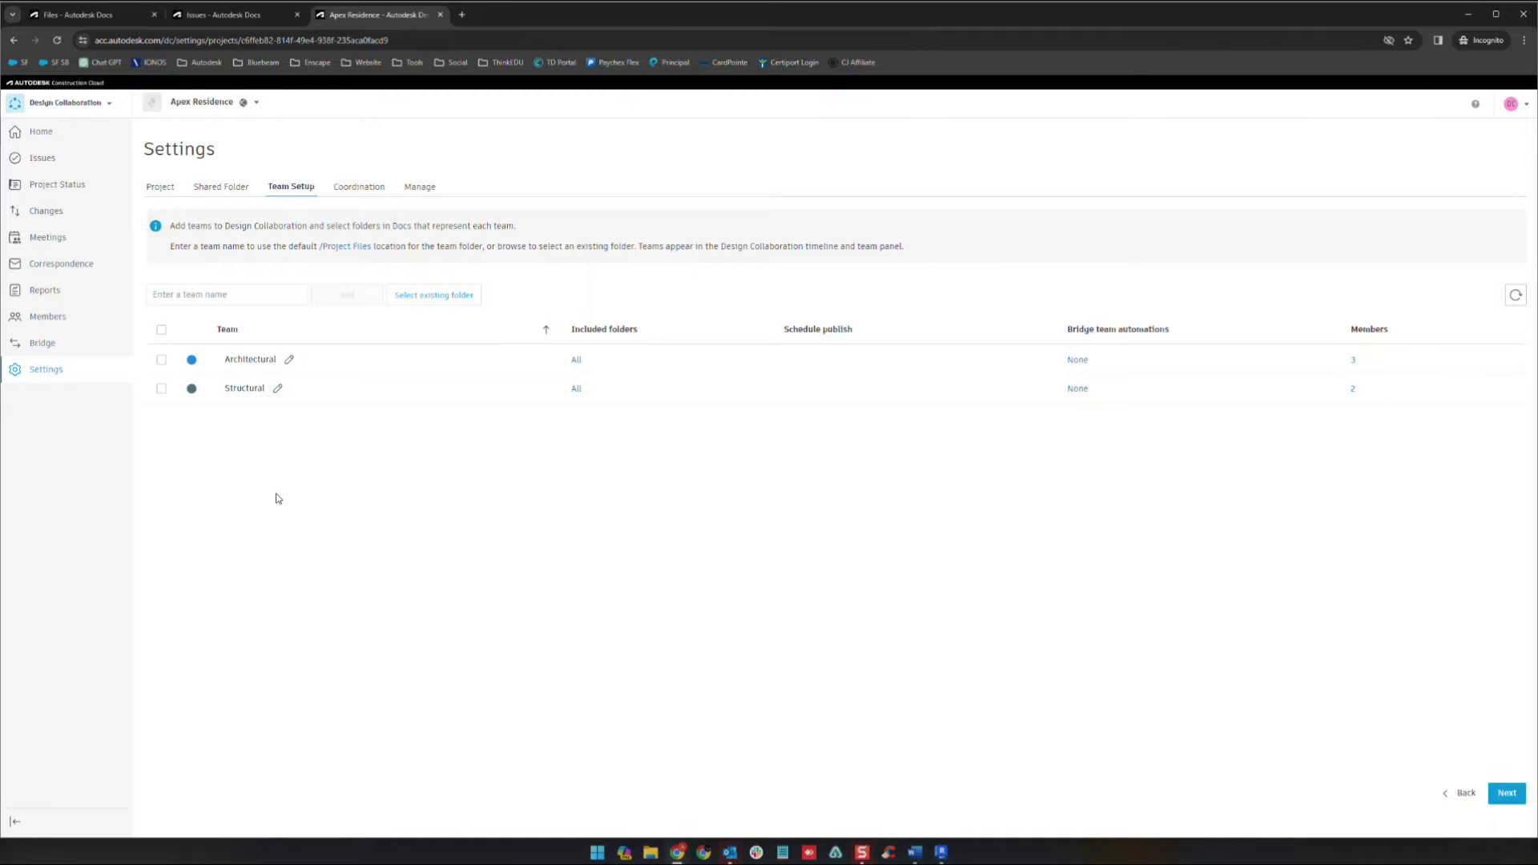
left_click(227, 294)
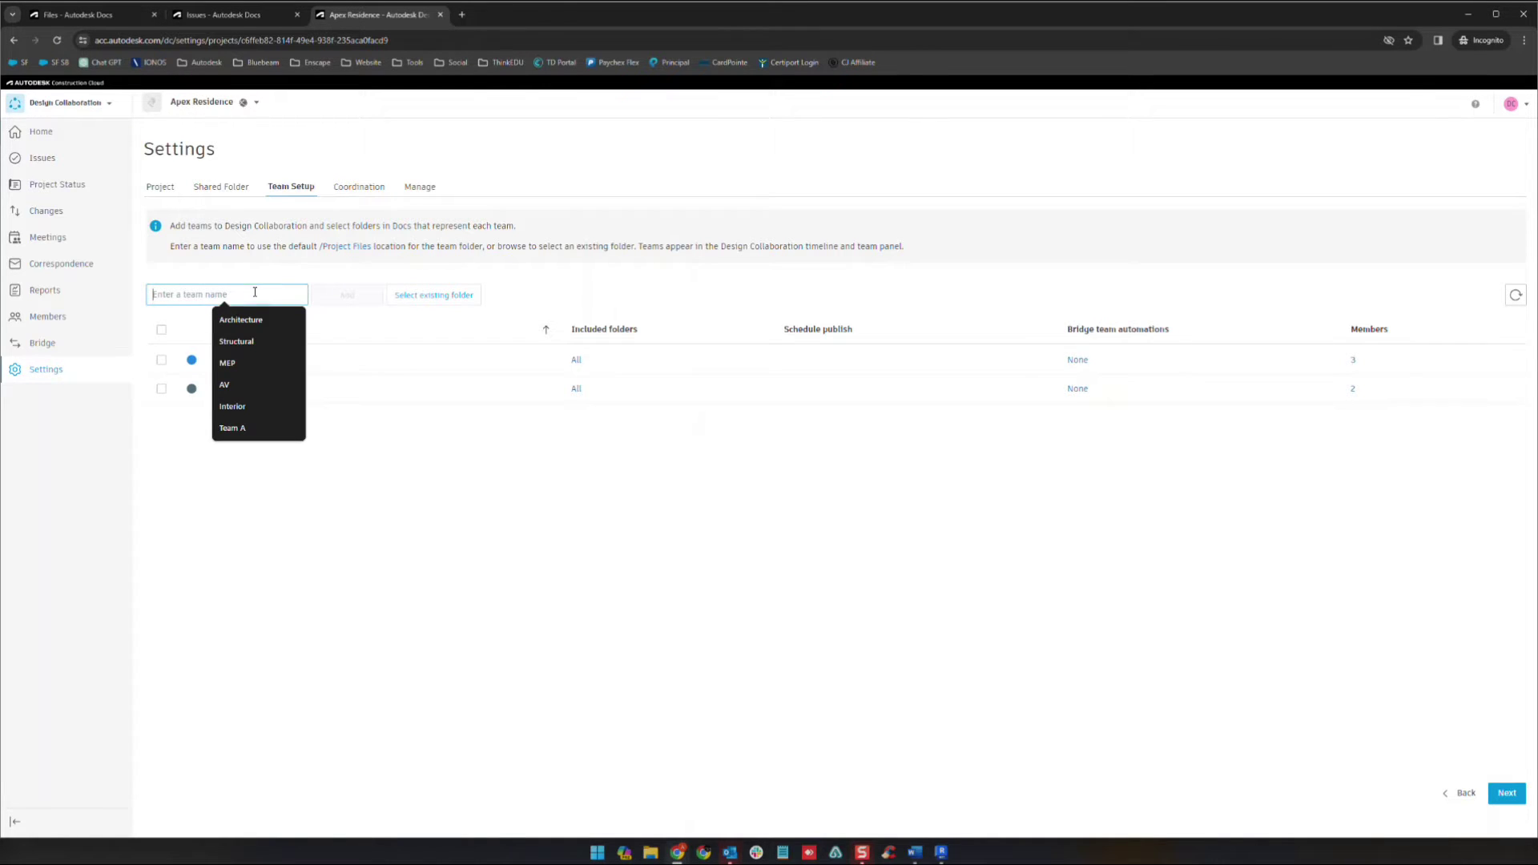
type("MEP")
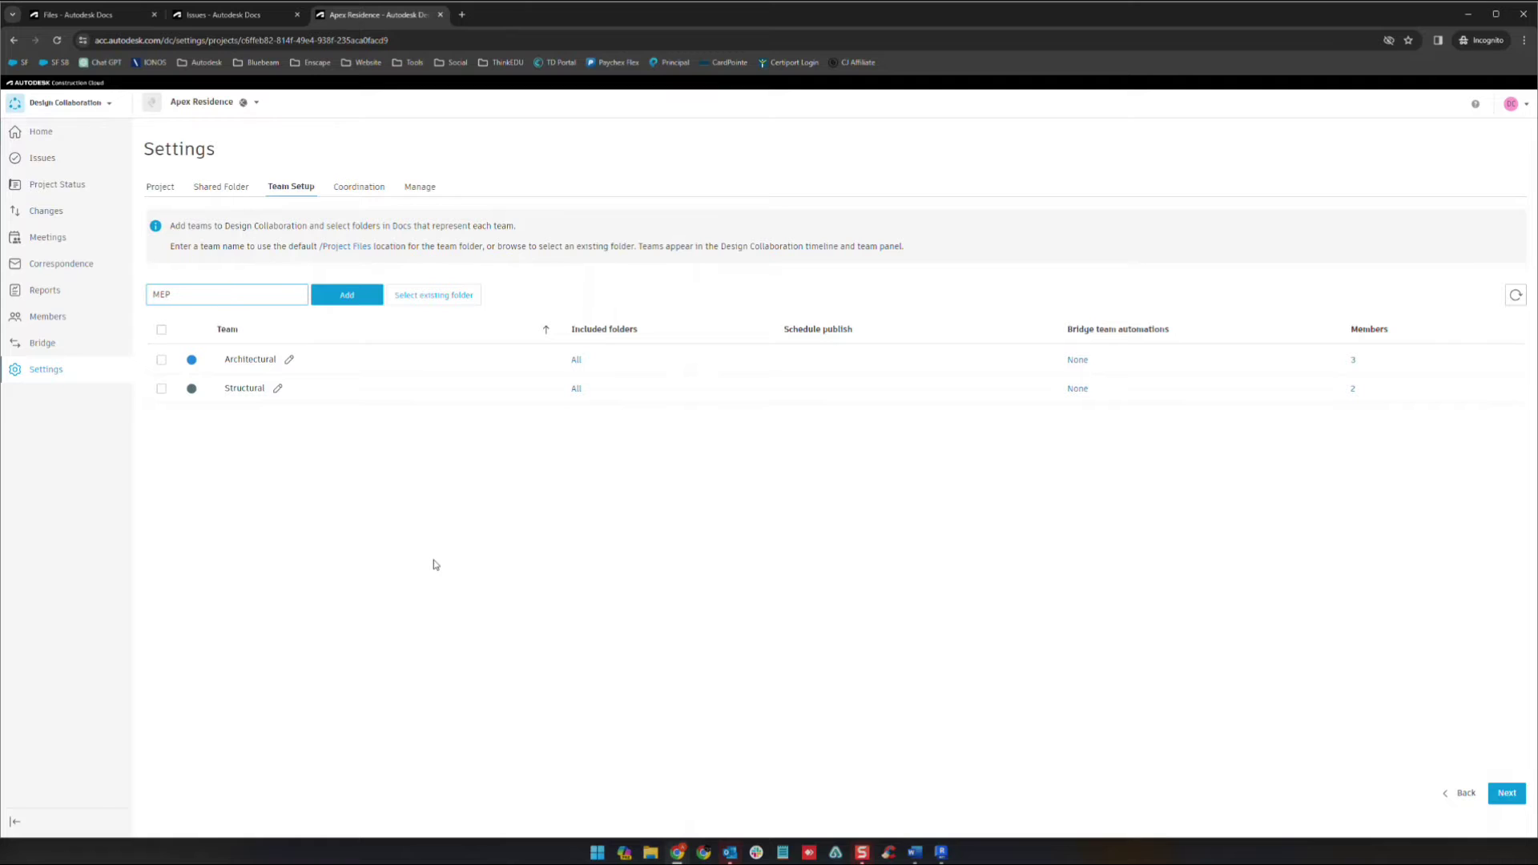
left_click(346, 301)
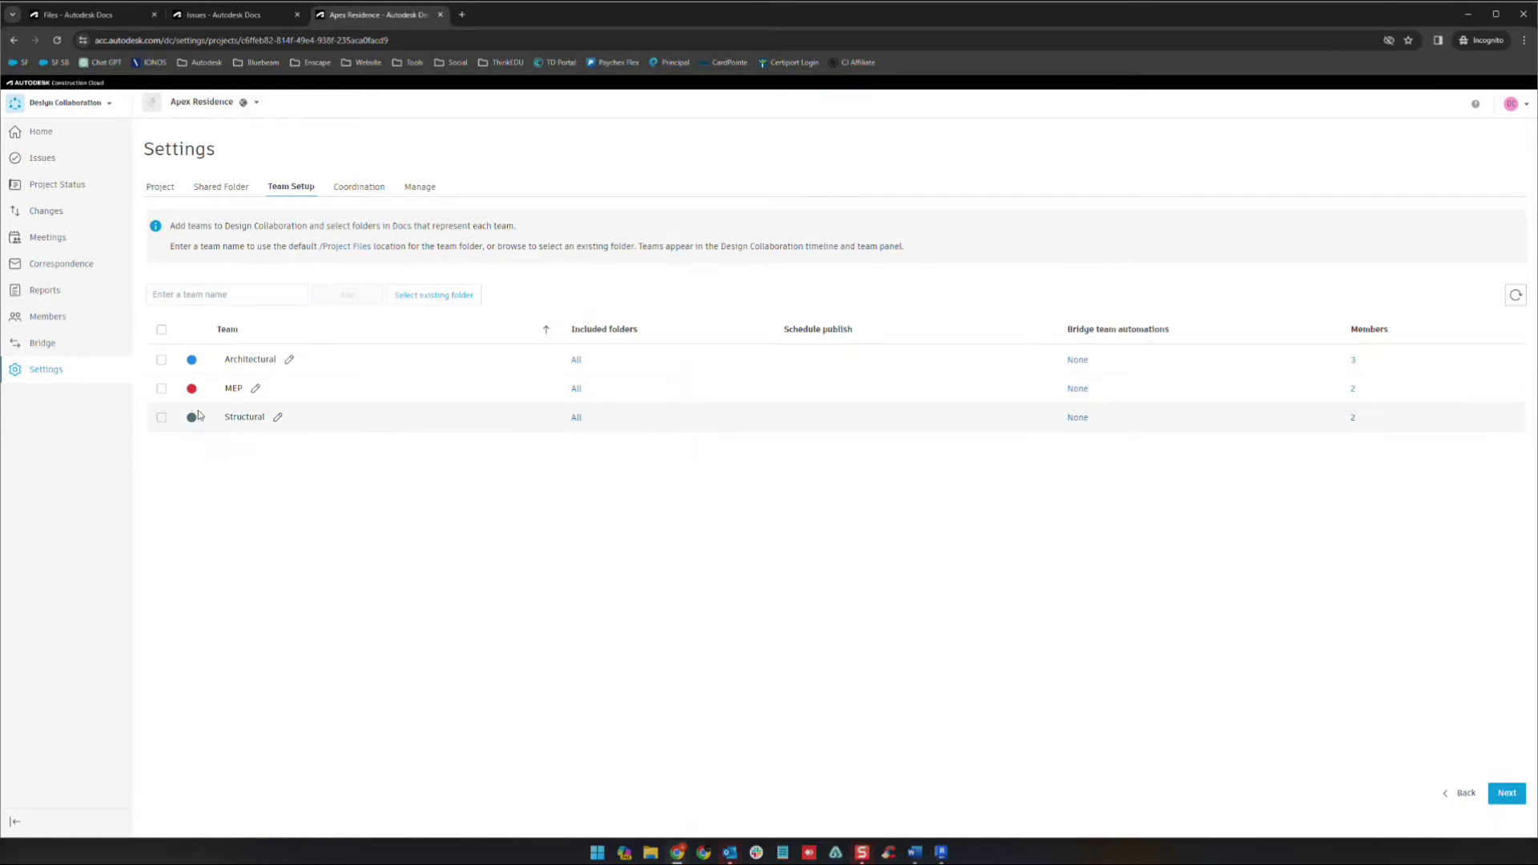
left_click(192, 392)
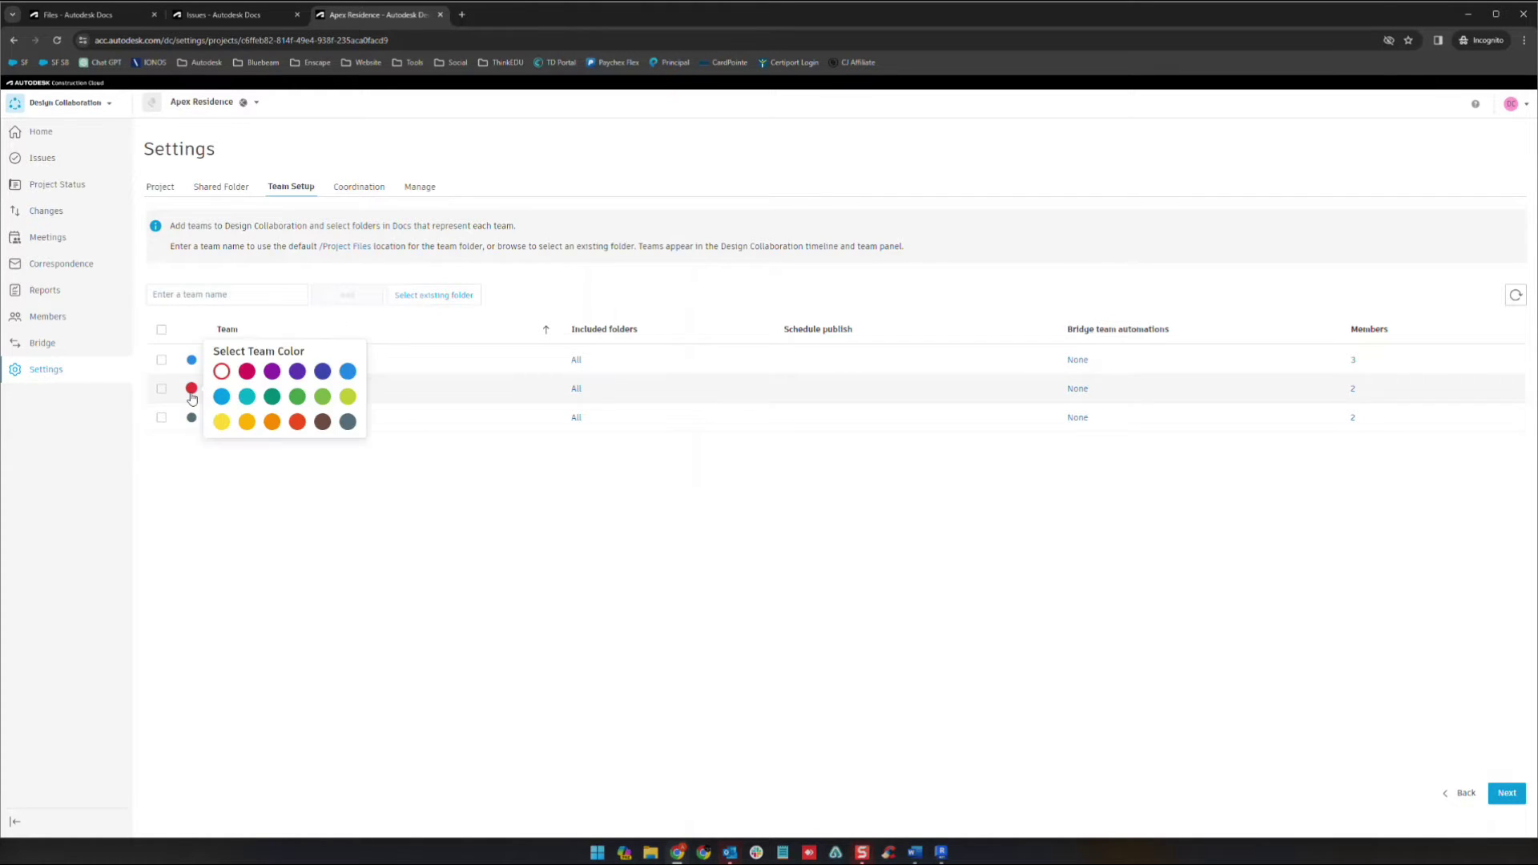
left_click(244, 422)
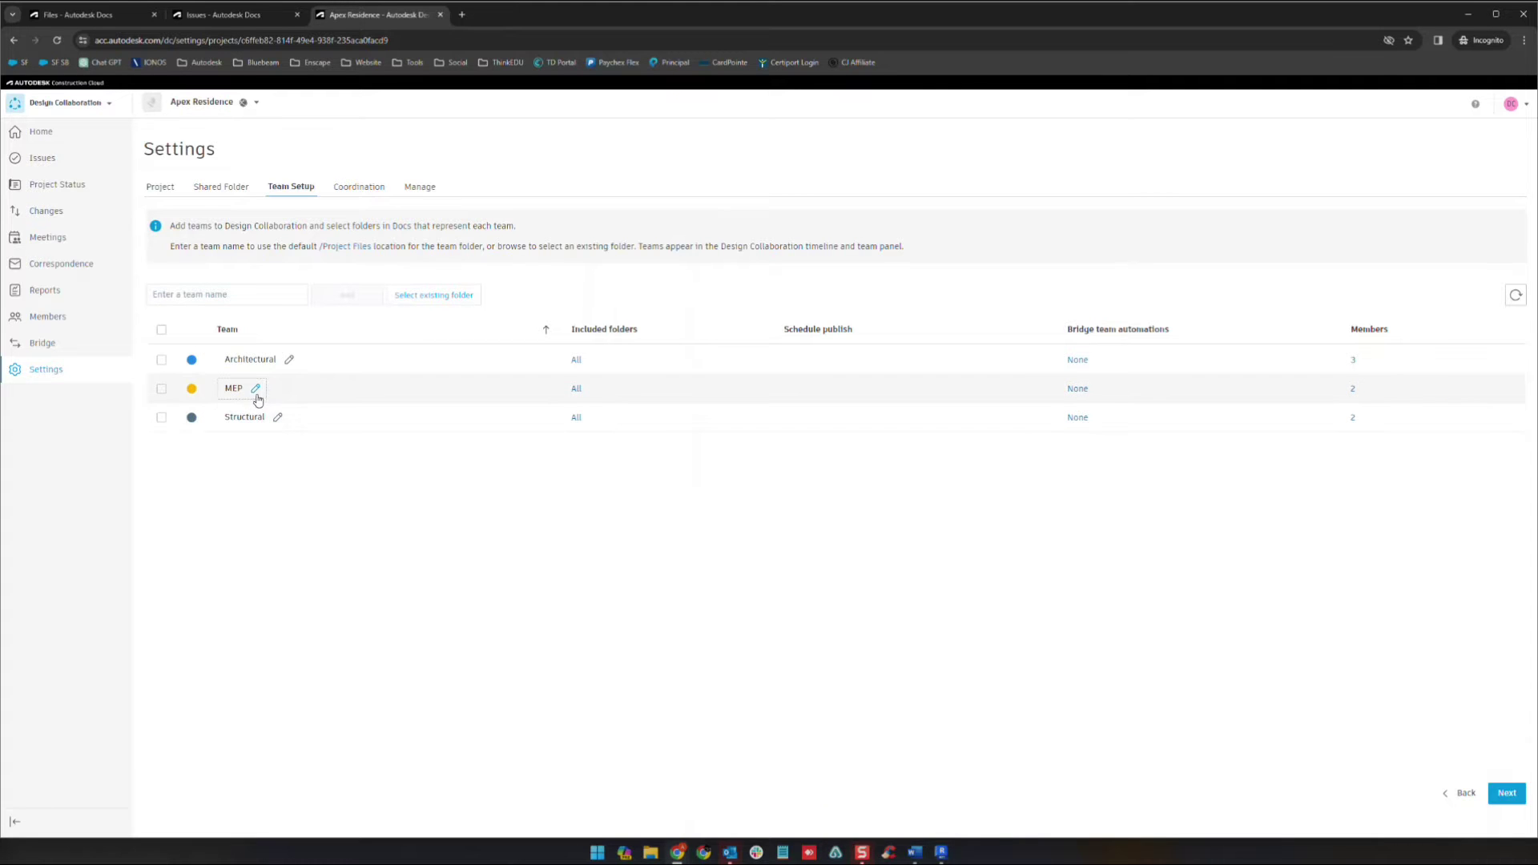
Select a person as a new MEP member with Edit permission, but close without adding.
left_click(1353, 390)
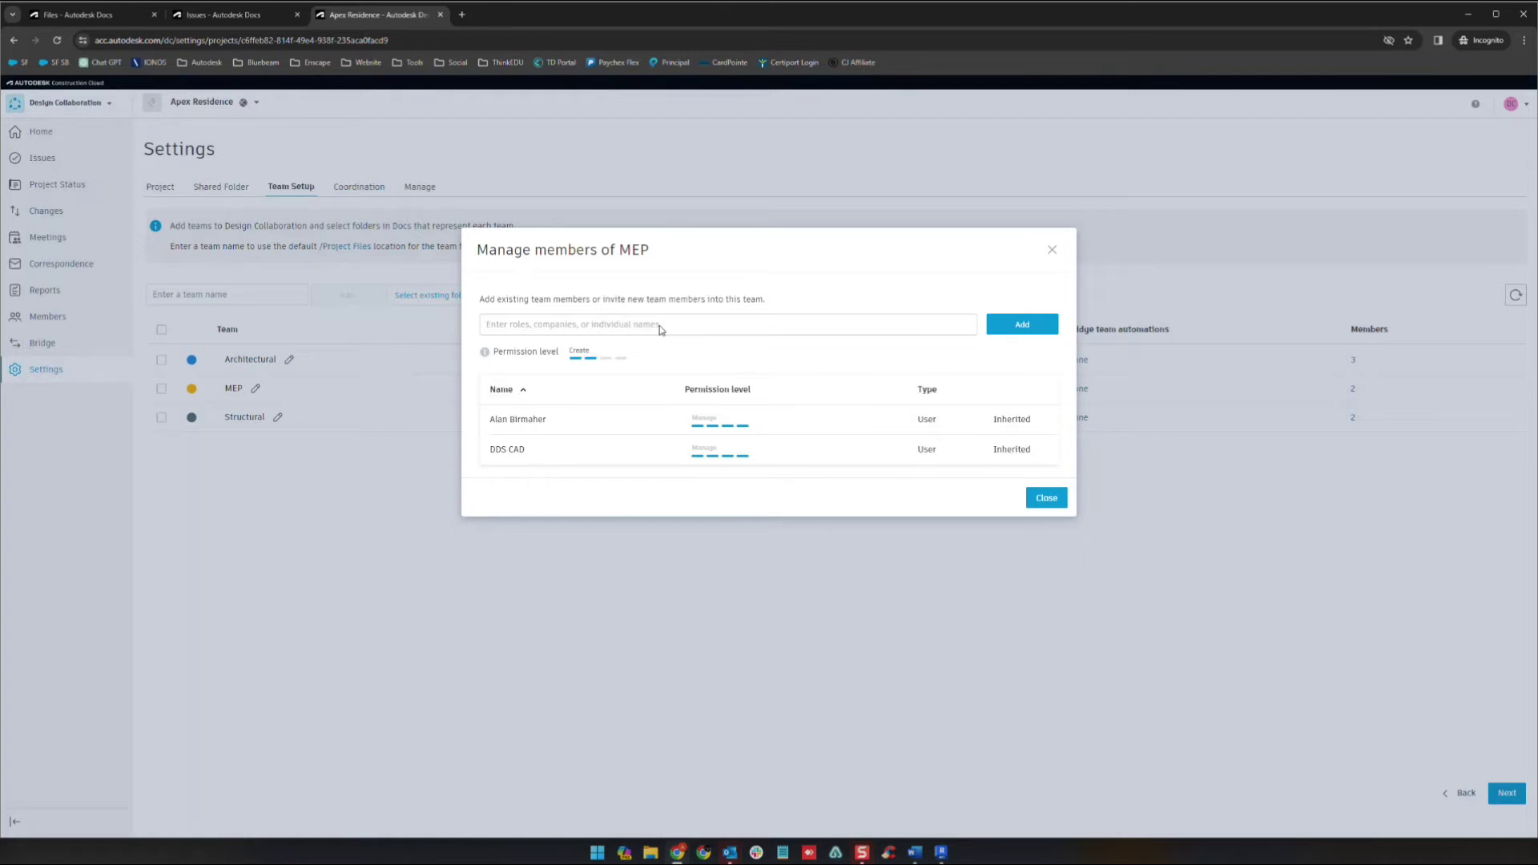
left_click(682, 324)
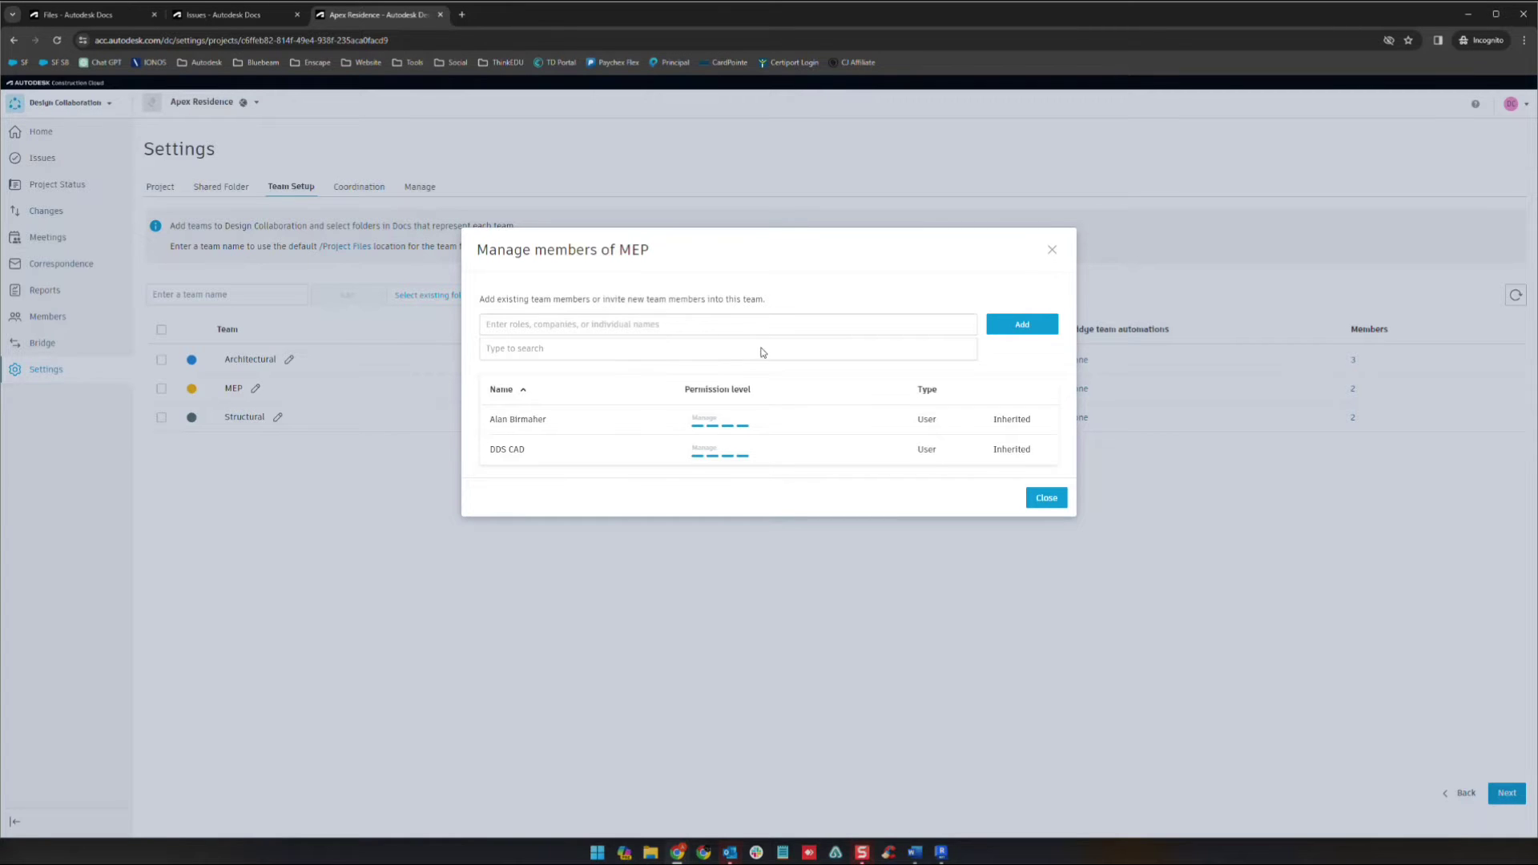
type("jaime")
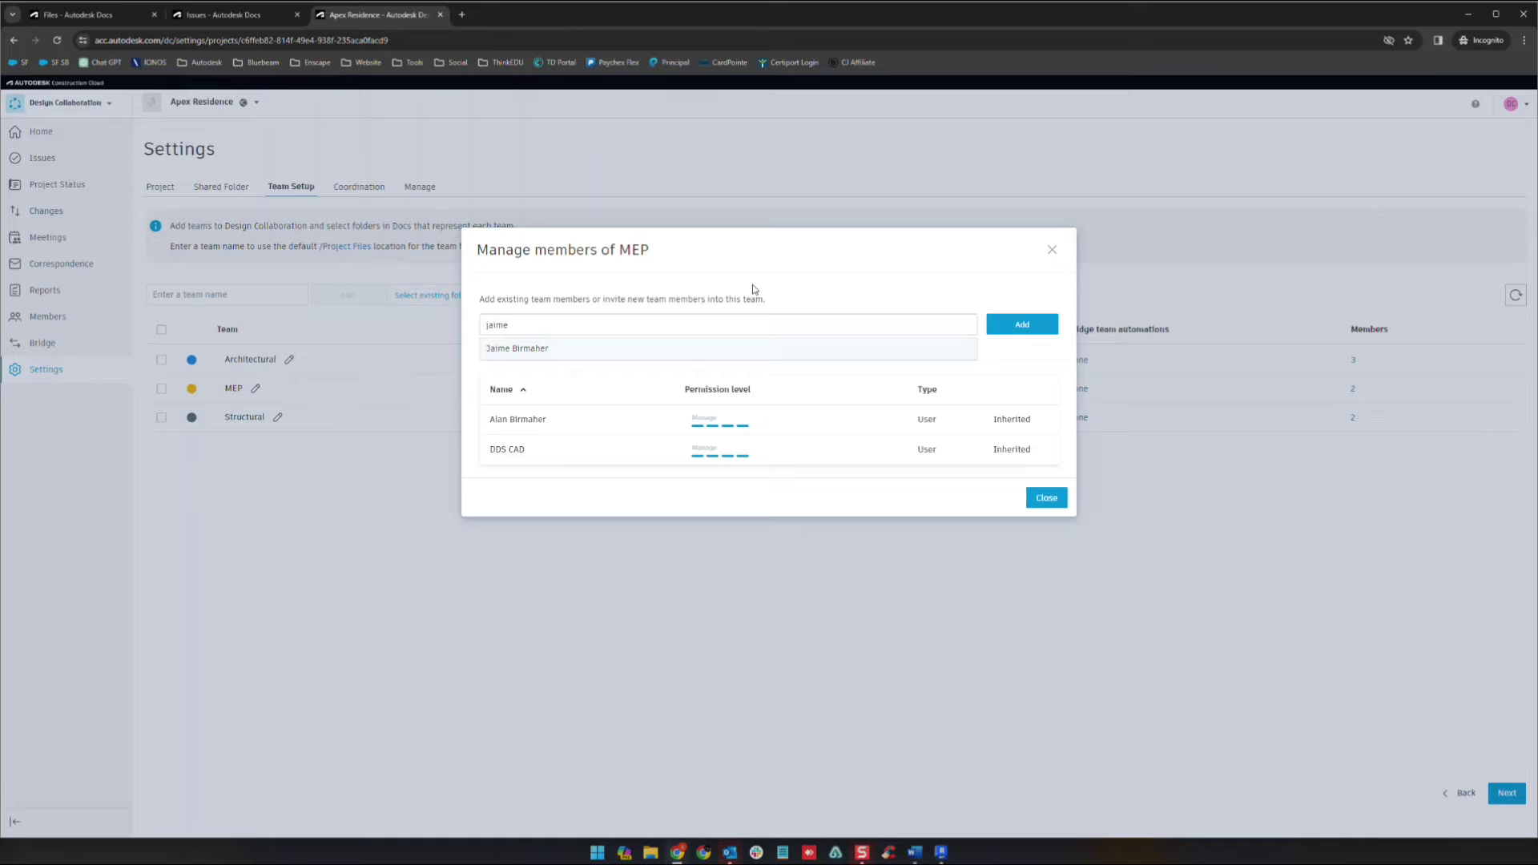
left_click(702, 347)
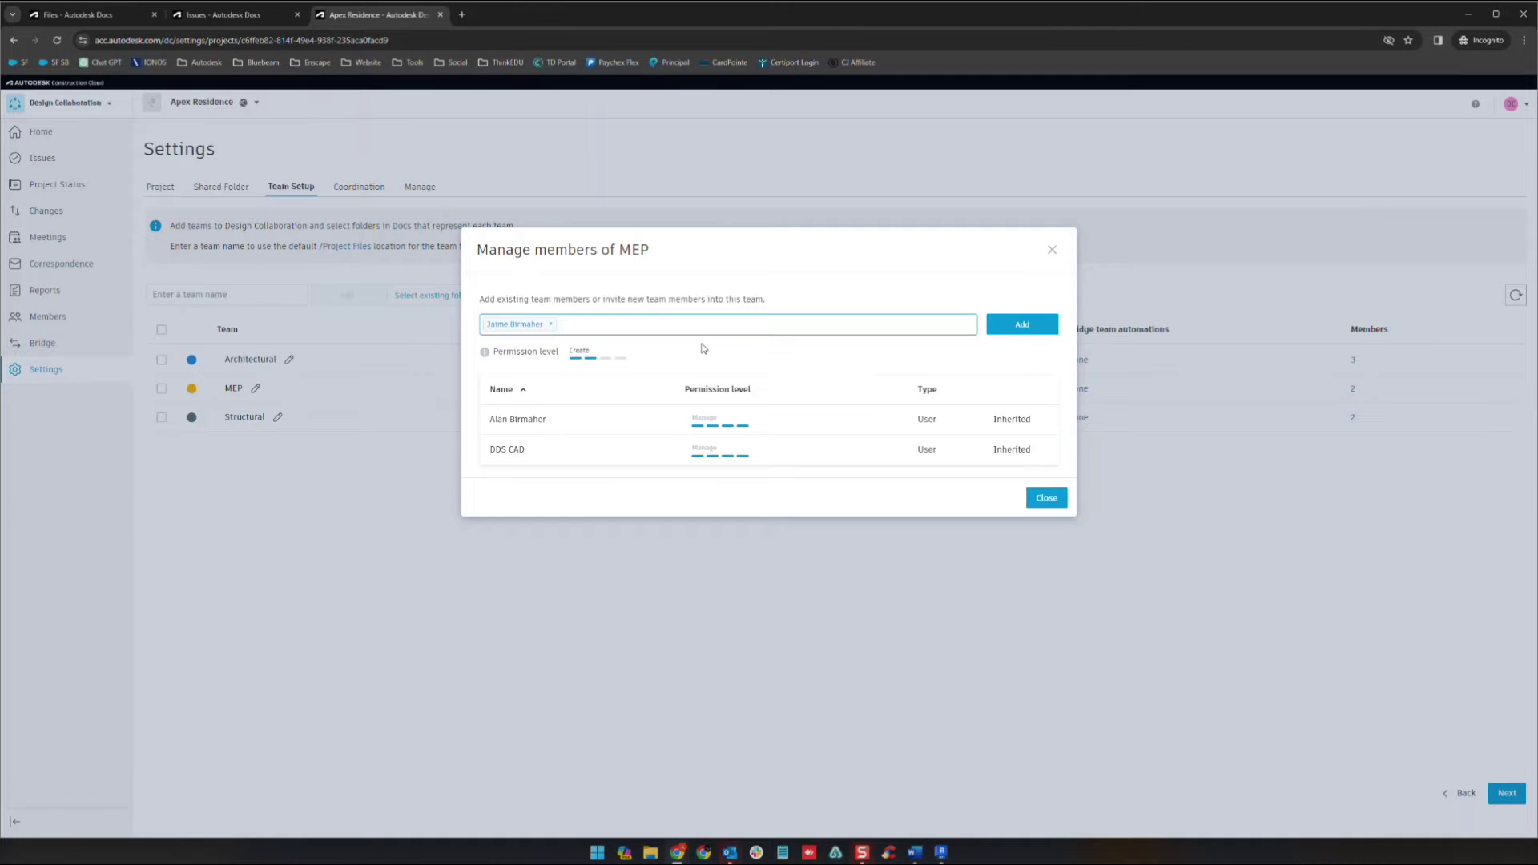
left_click(597, 354)
left_click(600, 423)
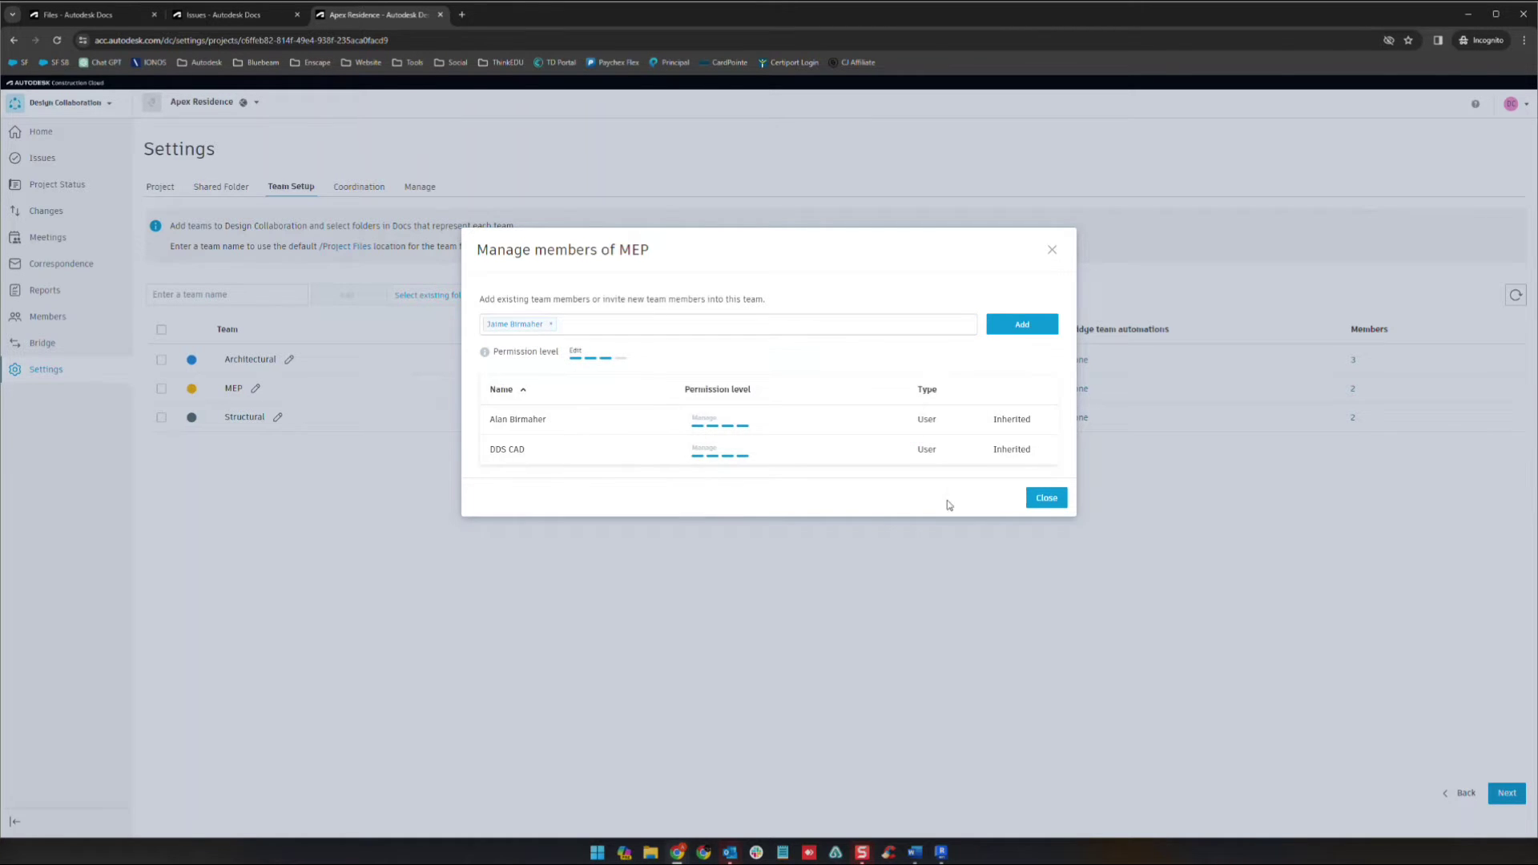
left_click(1046, 503)
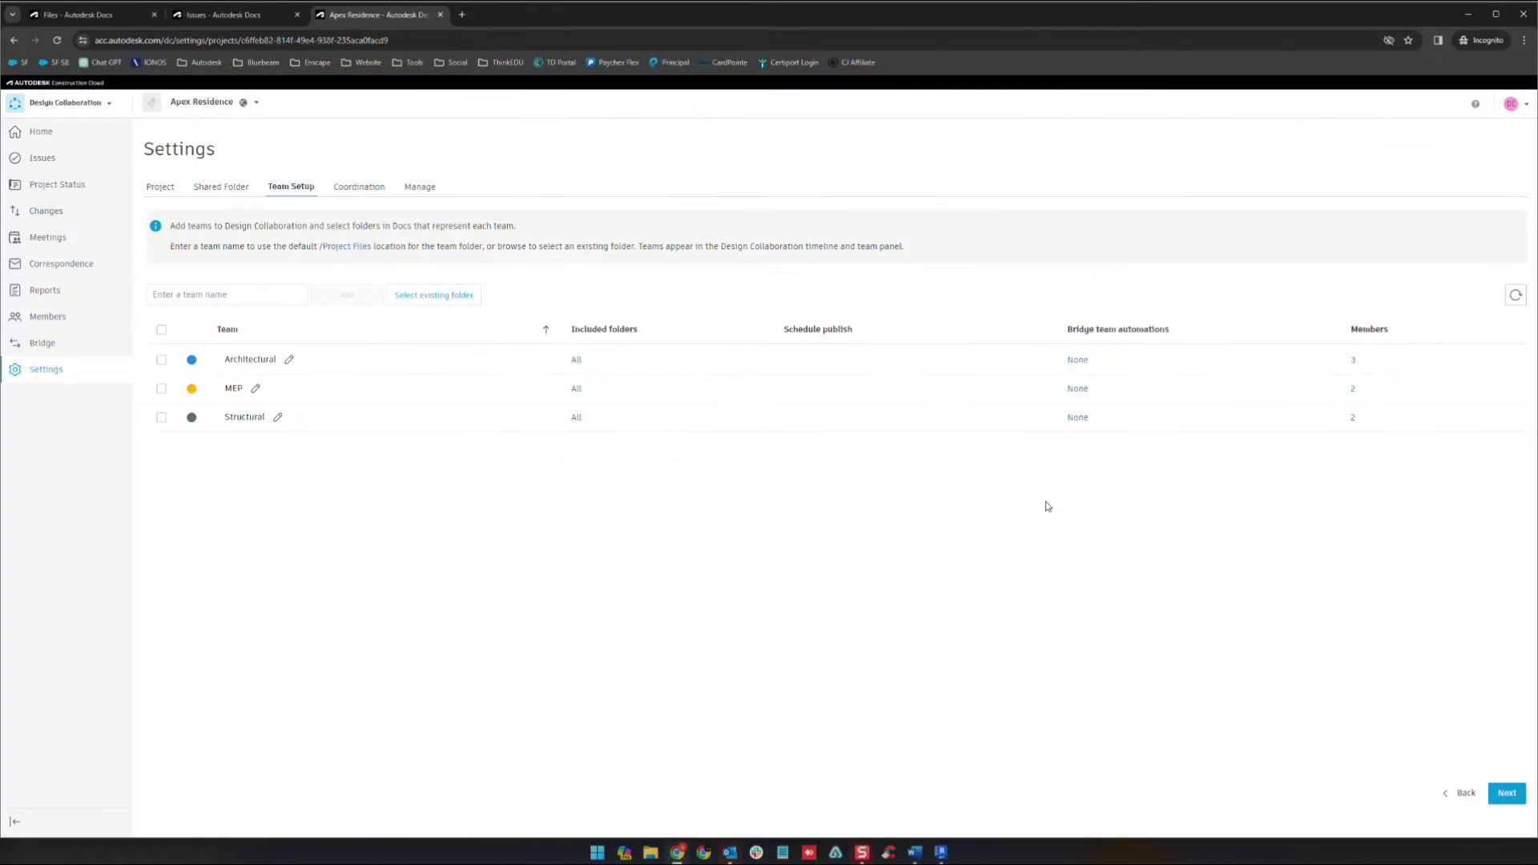
Add the person to the MEP team with Edit permission.
left_click(1353, 389)
left_click(585, 325)
type("jaime")
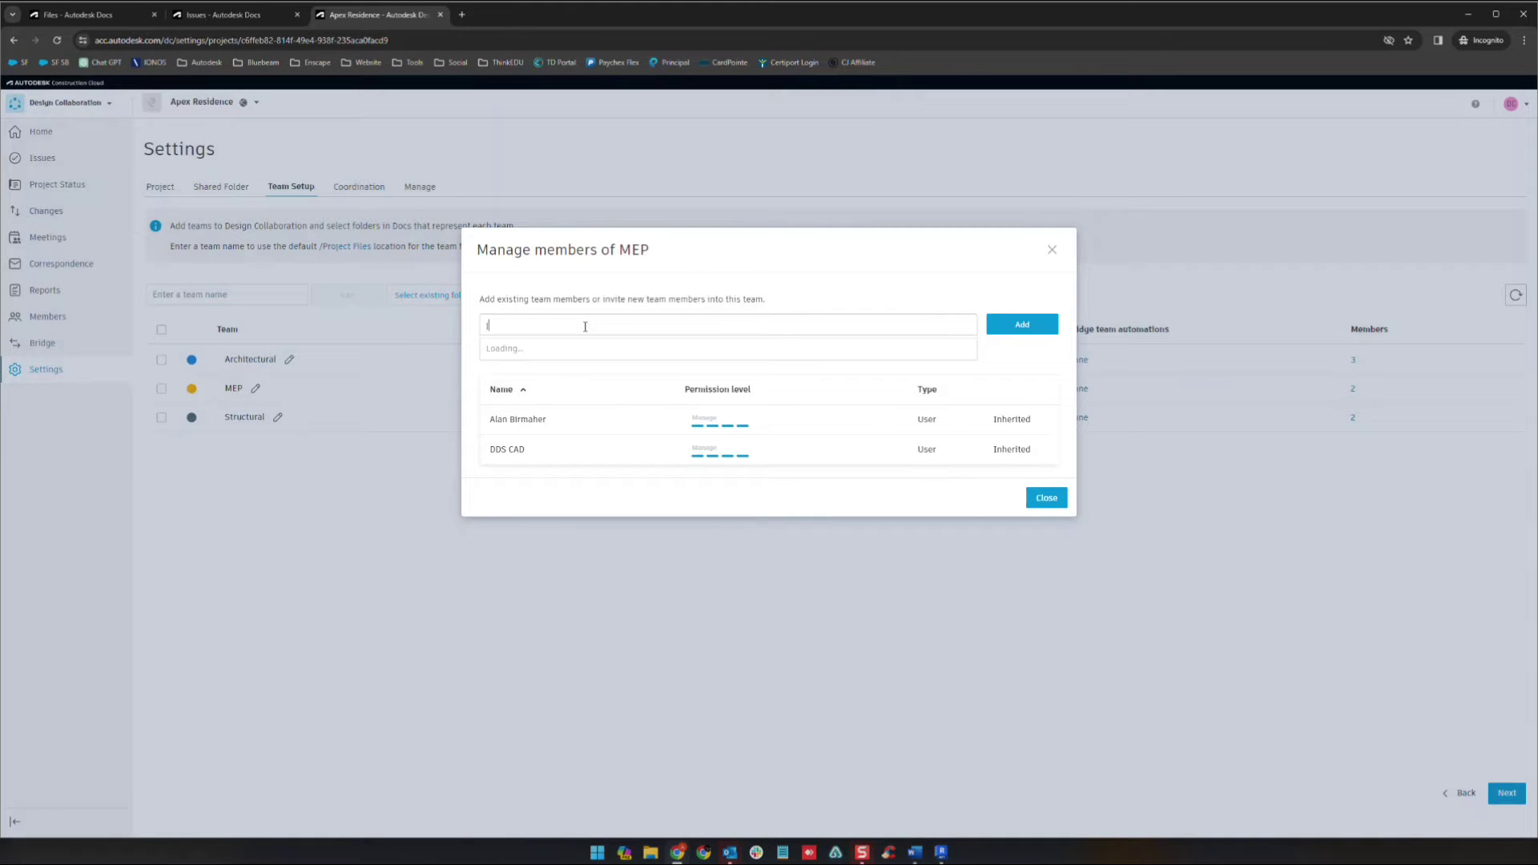
left_click(585, 347)
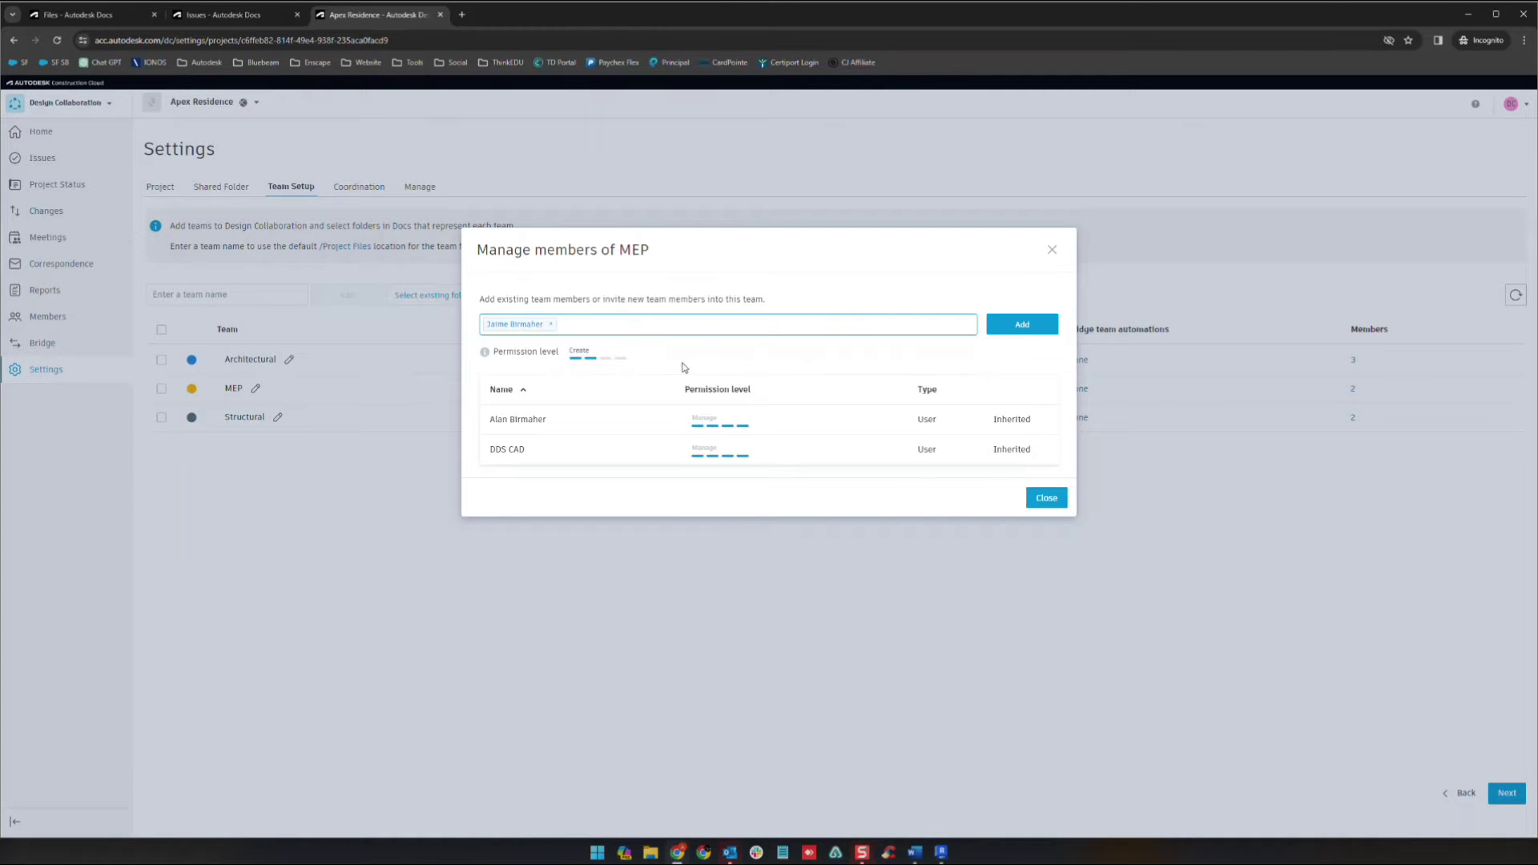
left_click(628, 352)
left_click(625, 424)
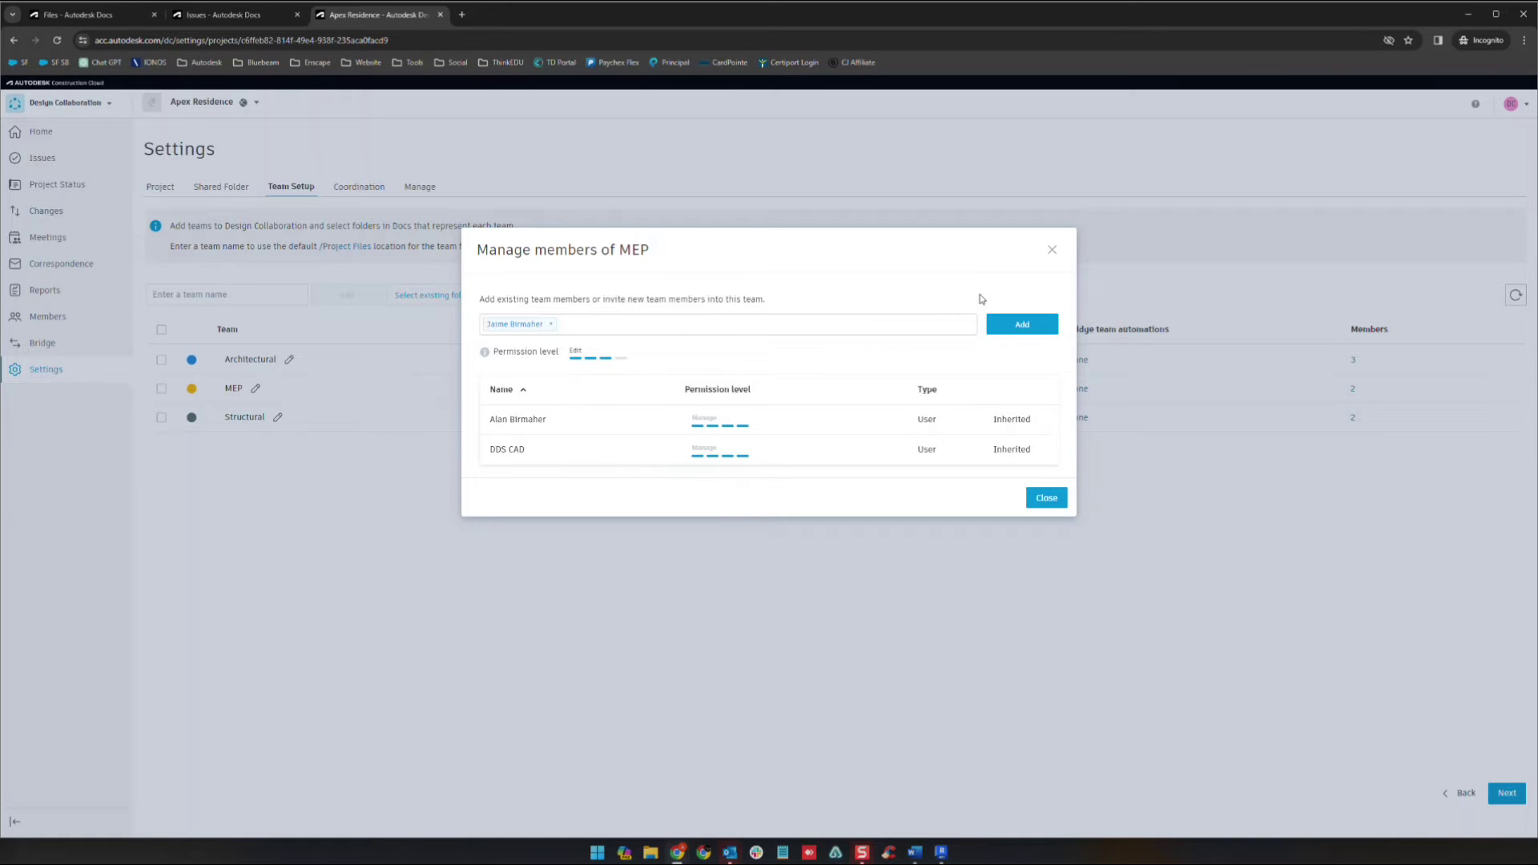
left_click(1020, 325)
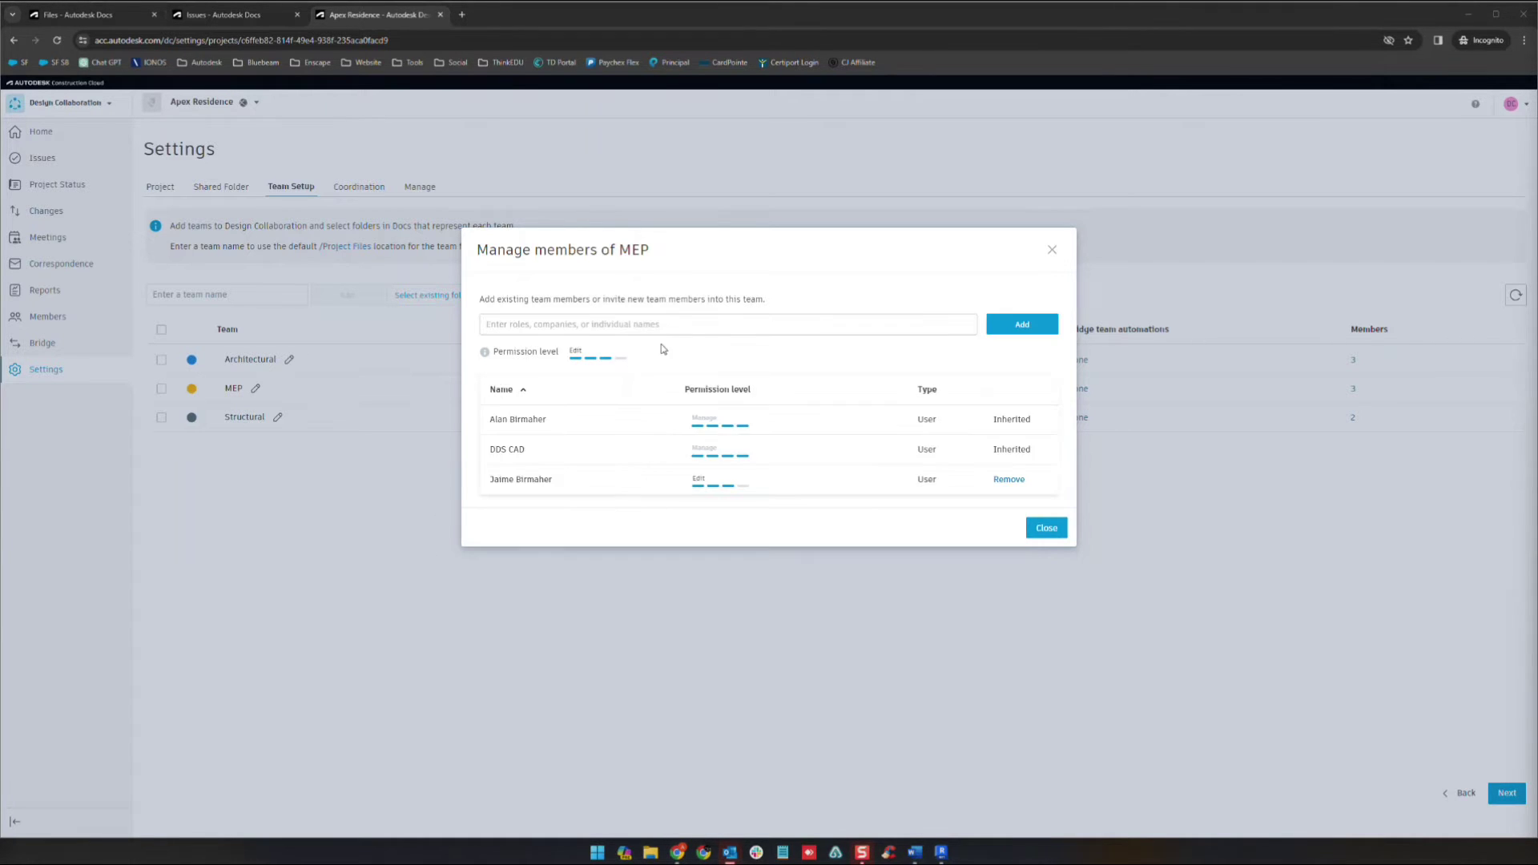
Close the MEP members dialog and switch to Autodesk Docs project files.
left_click(1047, 527)
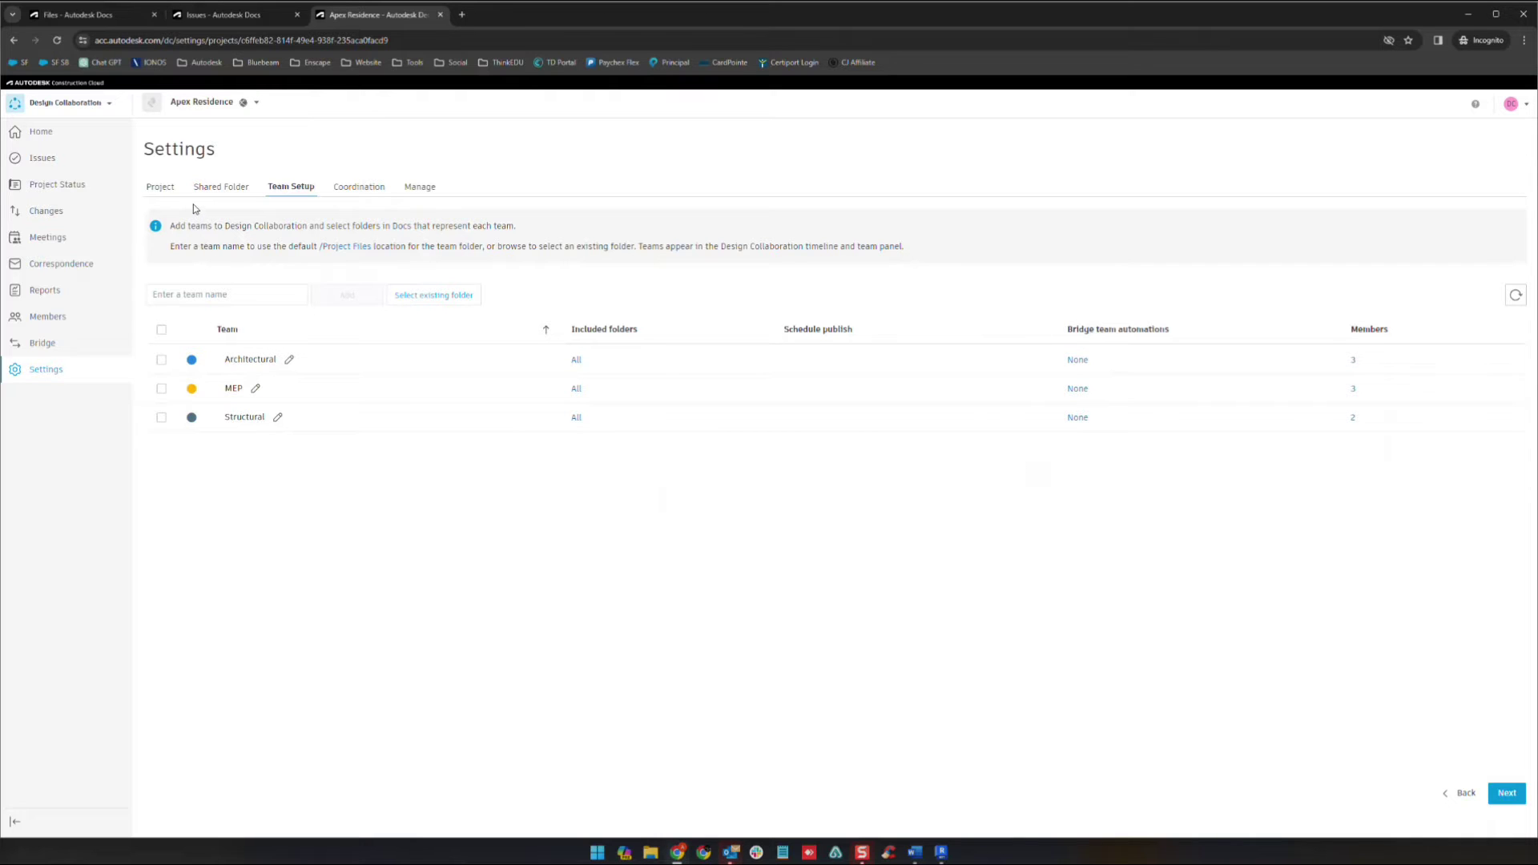
left_click(70, 111)
left_click(93, 188)
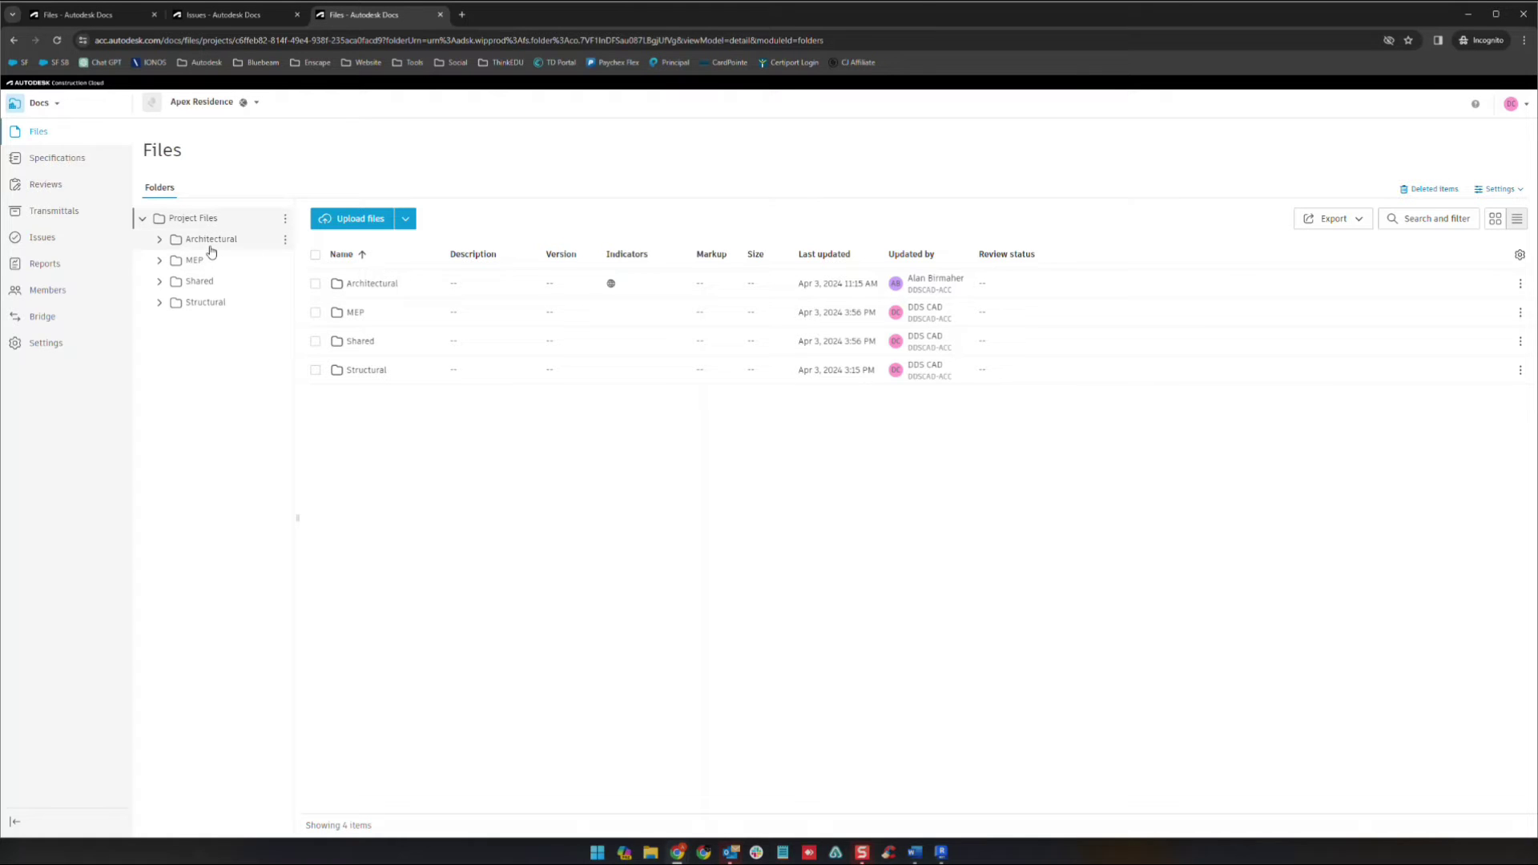
Browse the Structural folder, then open Shared > Architectural to see the V1 model.
left_click(218, 301)
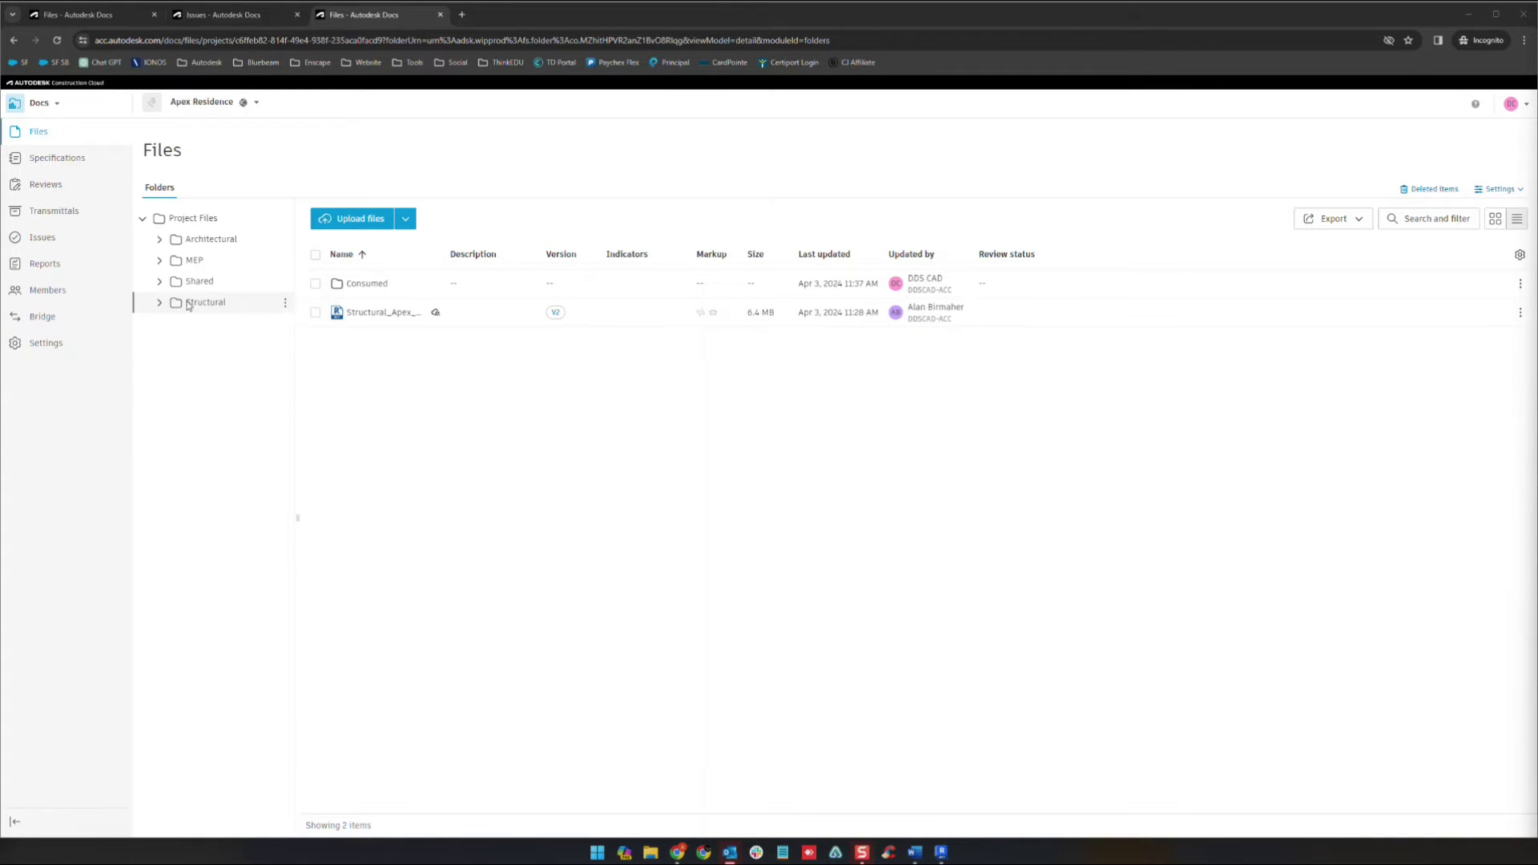
left_click(203, 281)
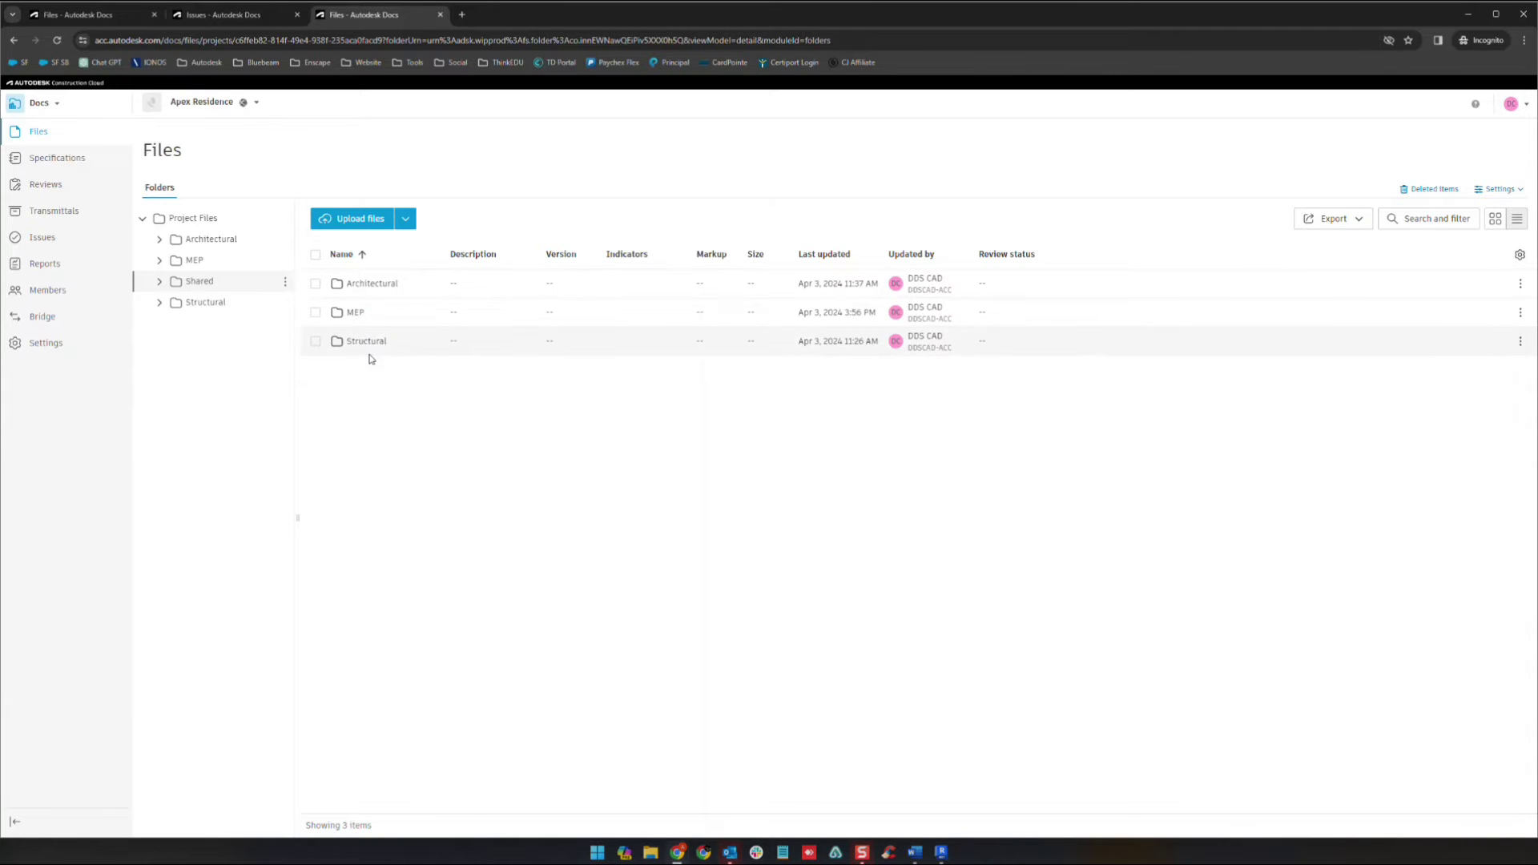
left_click(364, 286)
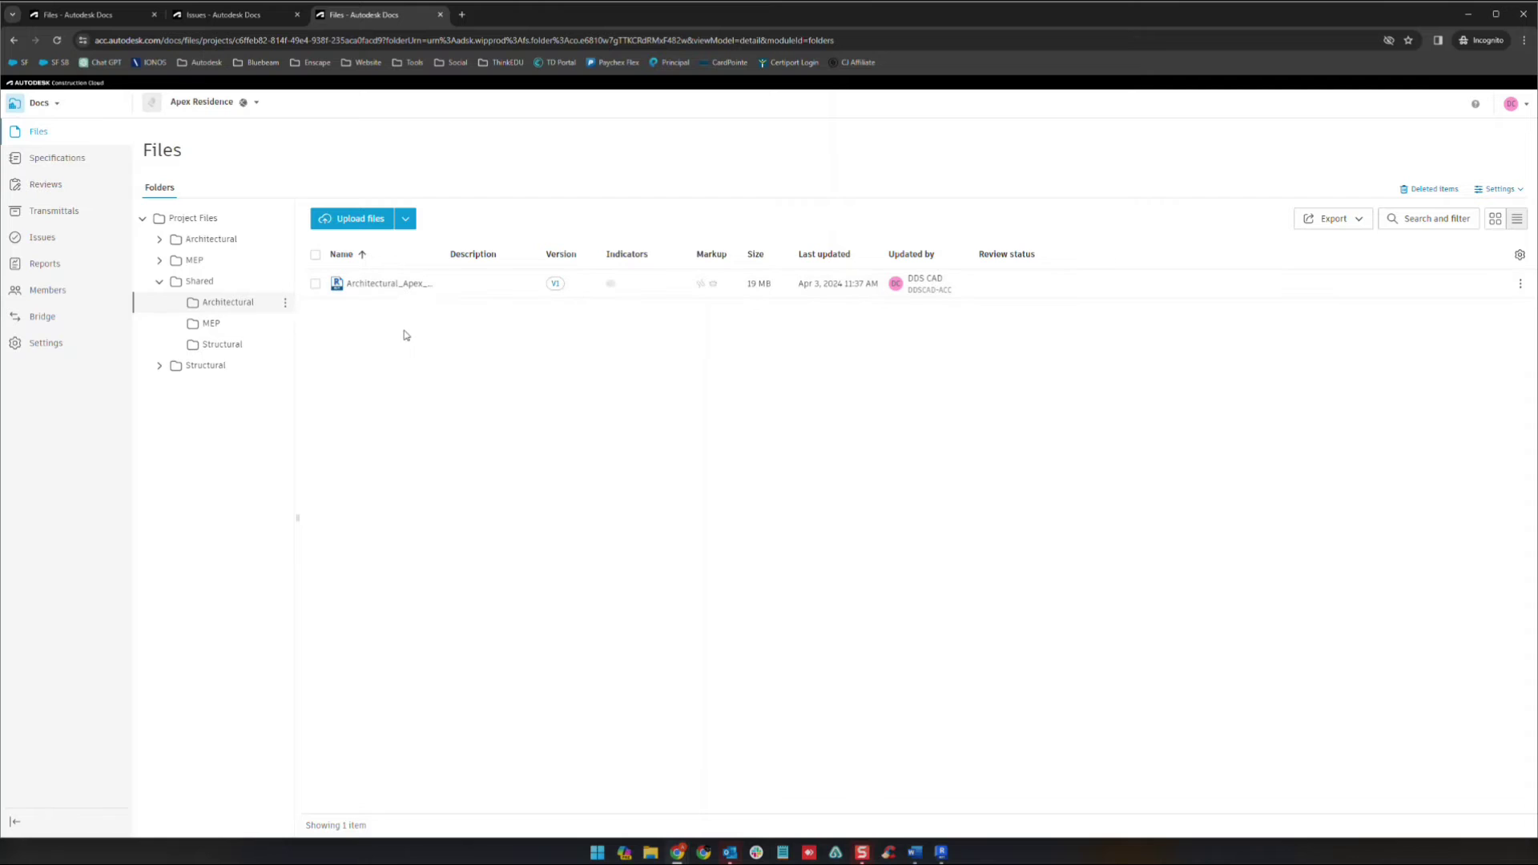
left_click(41, 103)
Return to Design Collaboration and expand the Project timeline above the Architectural page.
left_click(58, 219)
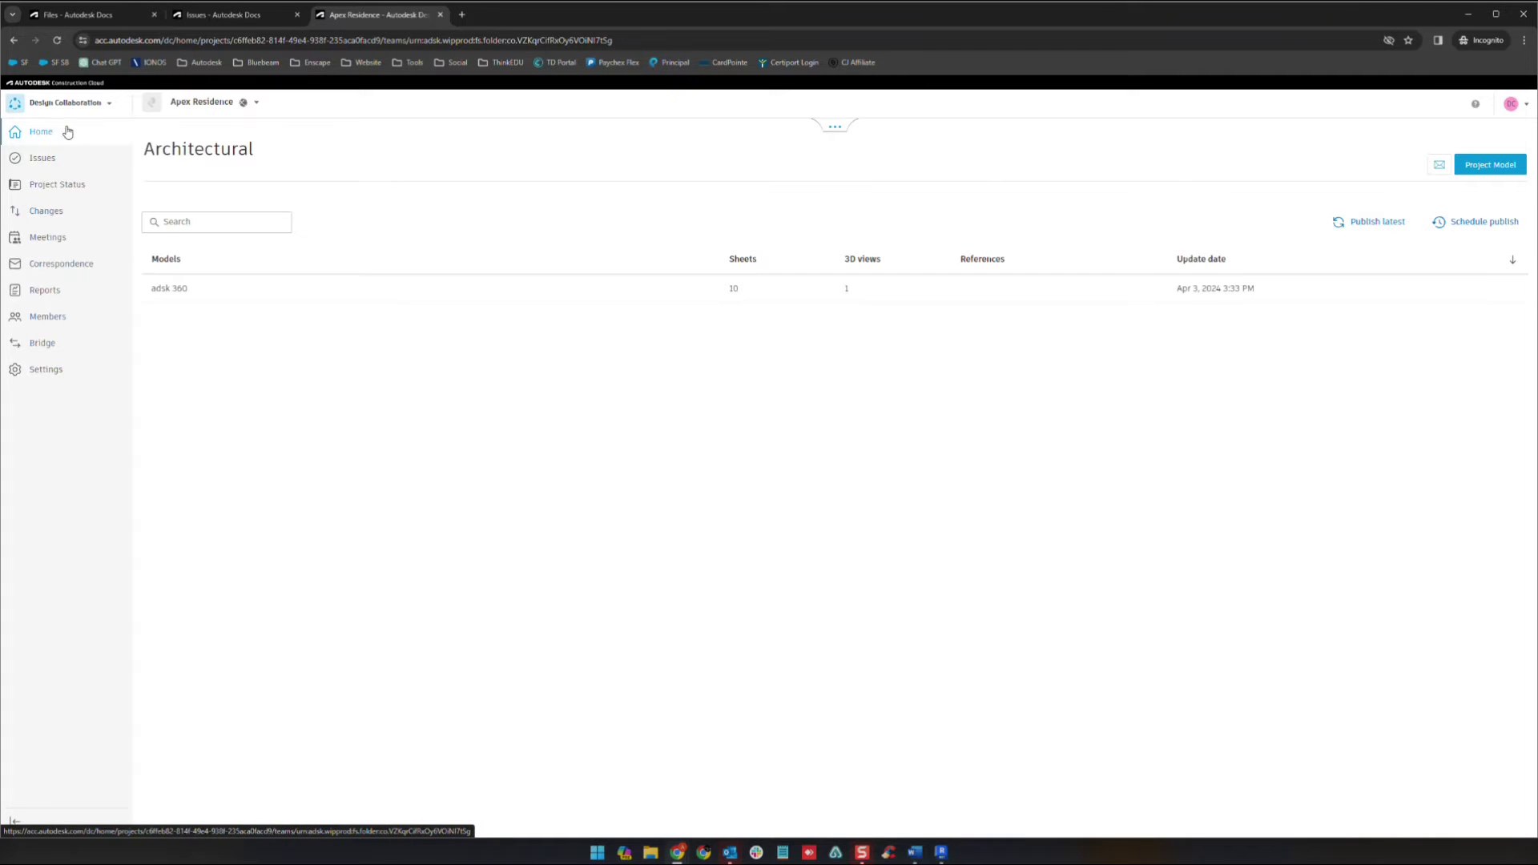
left_click(838, 129)
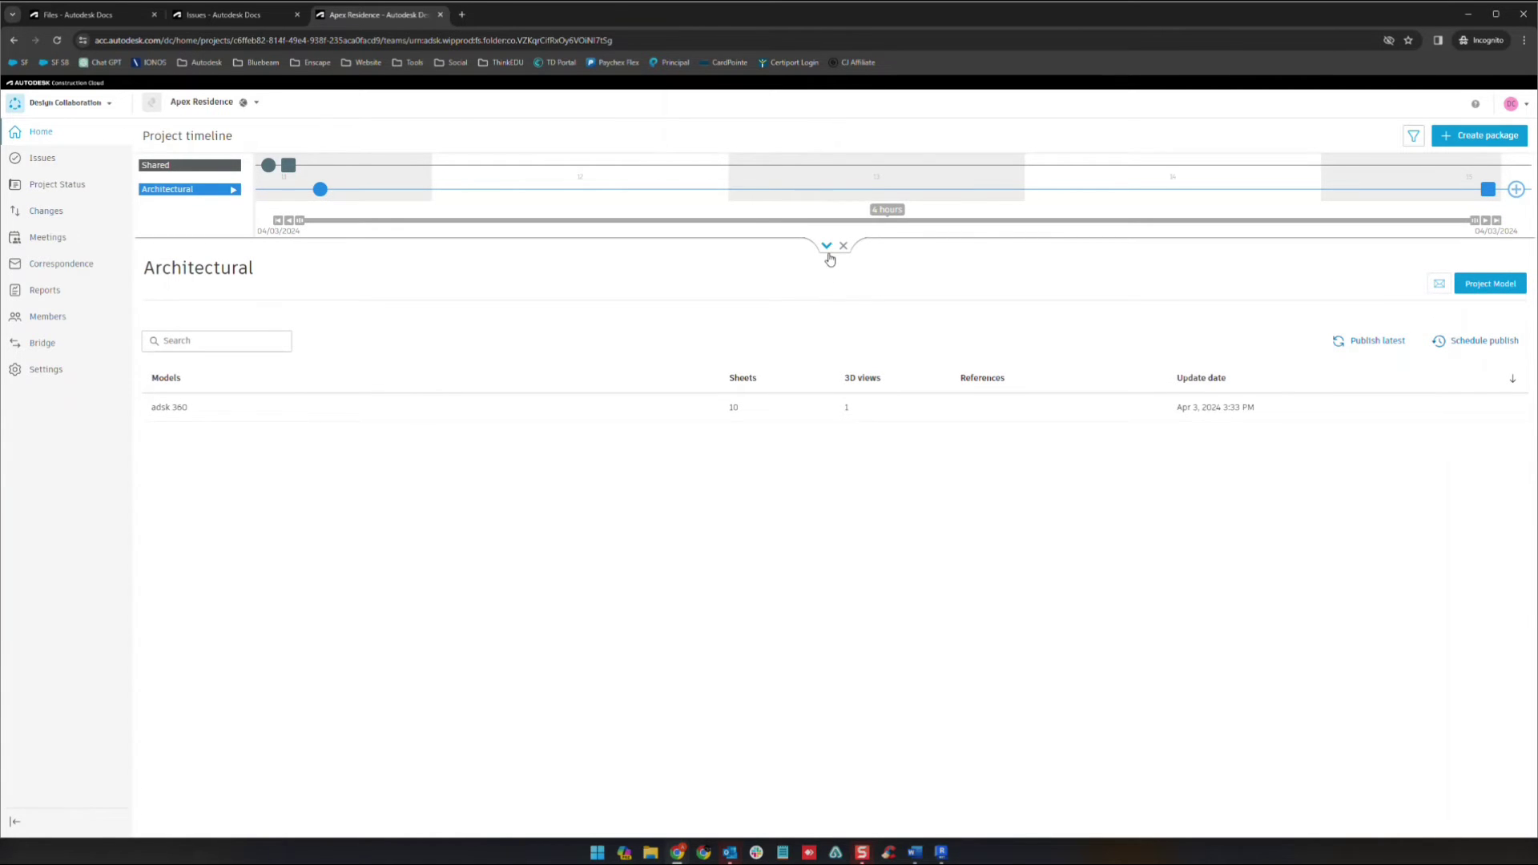
Expand the timeline so the MEP, Structural and Architectural rows all show.
left_click(828, 253)
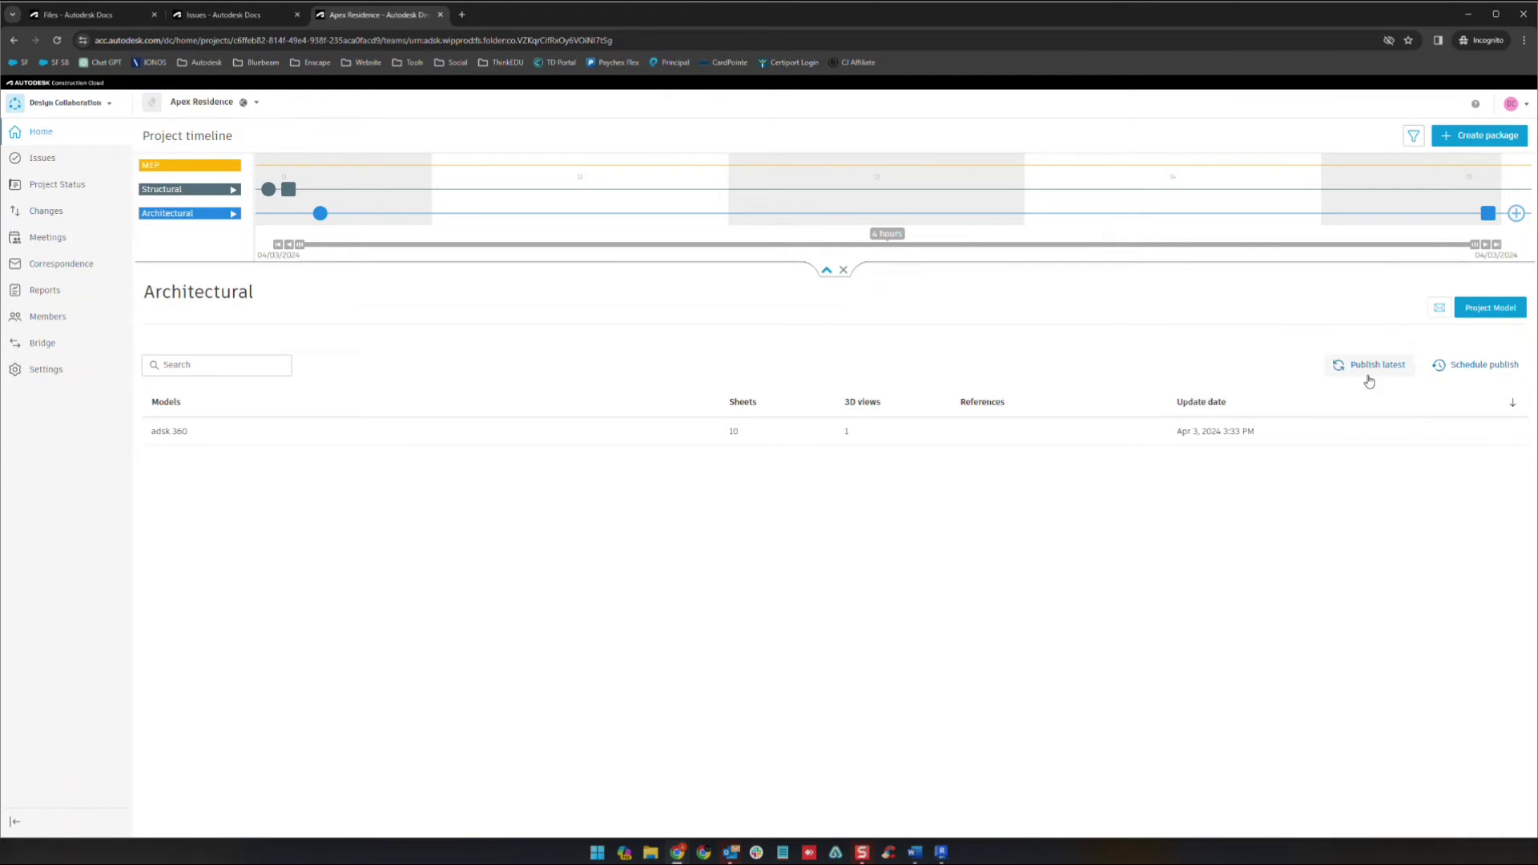
Schedule weekly Architectural publishing for Sunday at 00:00 and switch the schedule on.
left_click(1466, 376)
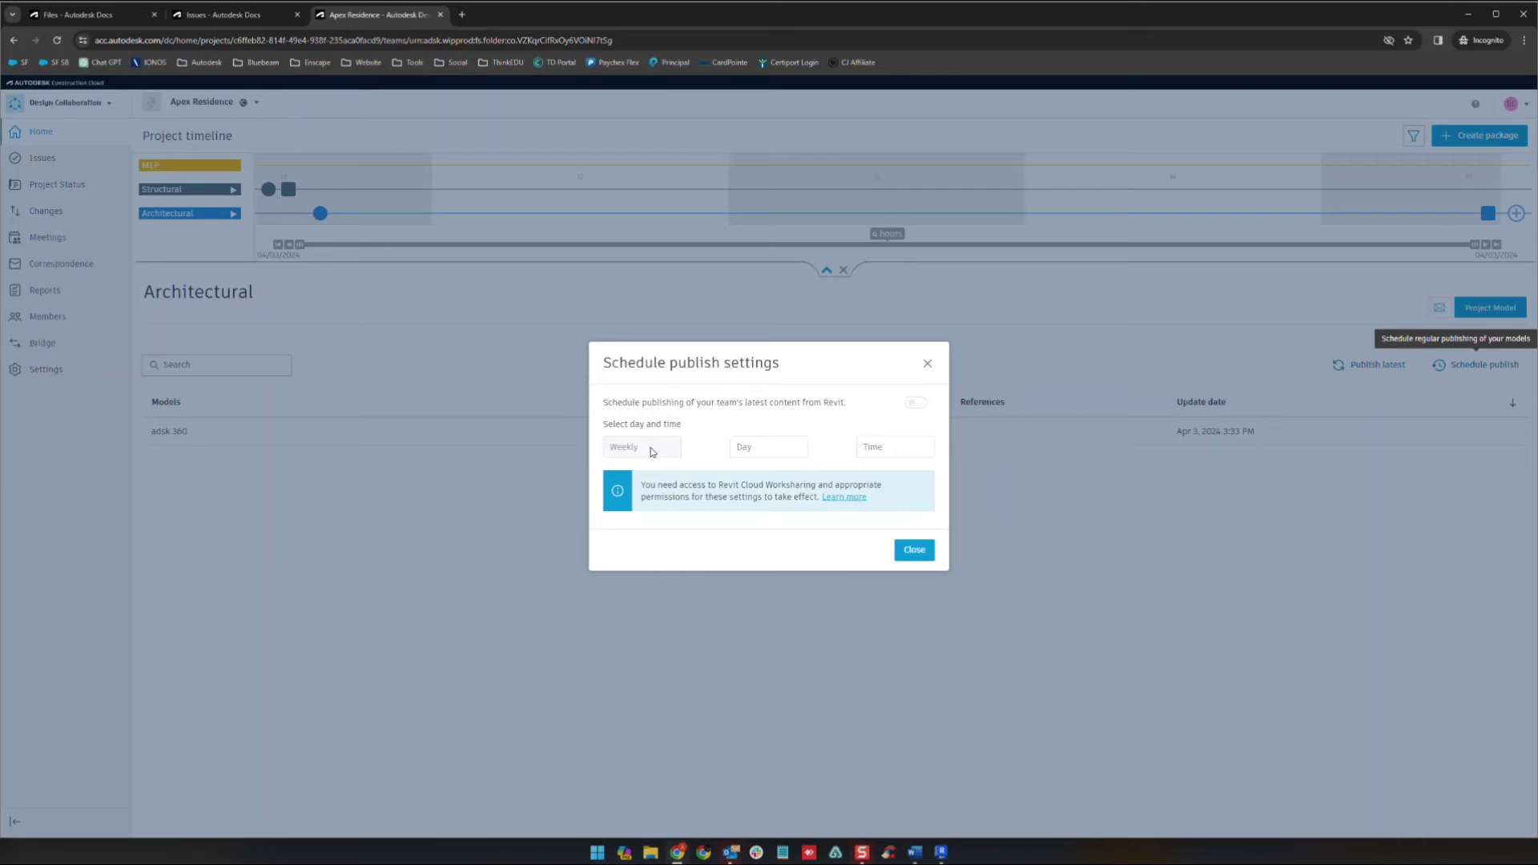
left_click(761, 441)
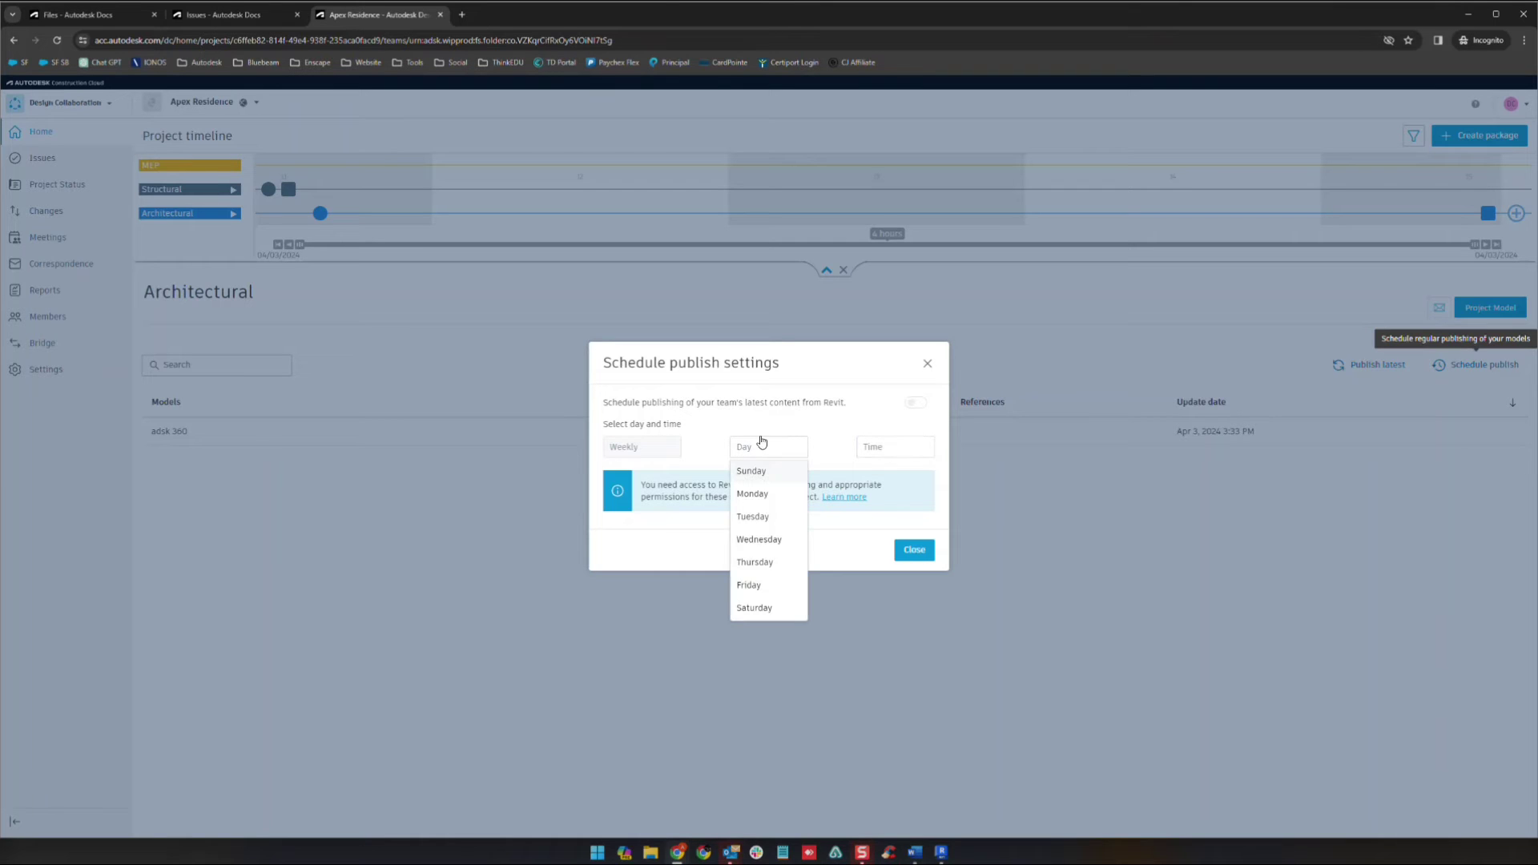
left_click(772, 475)
left_click(887, 448)
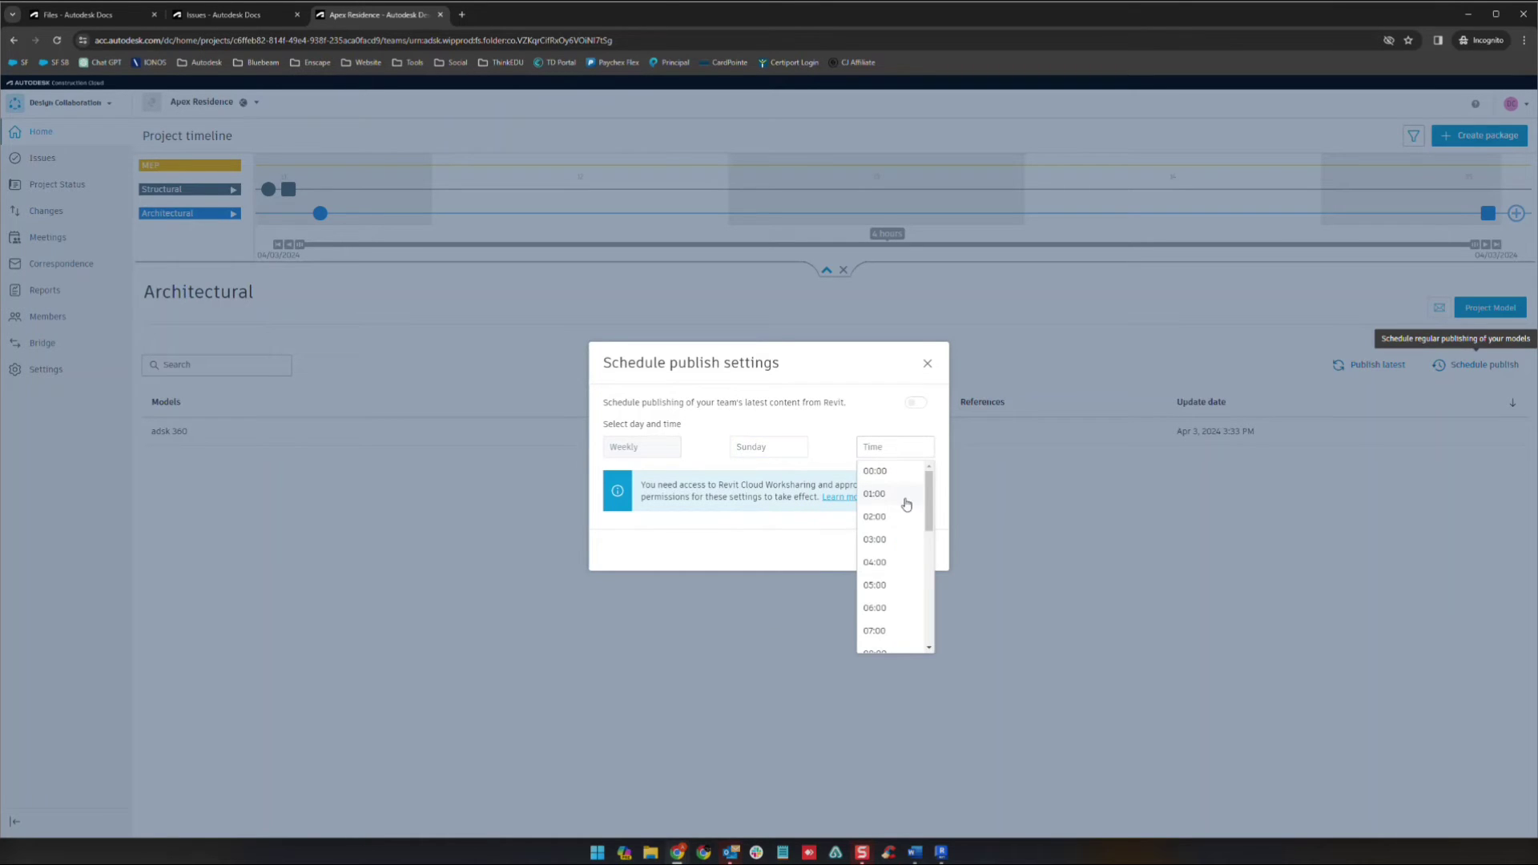
left_click(874, 472)
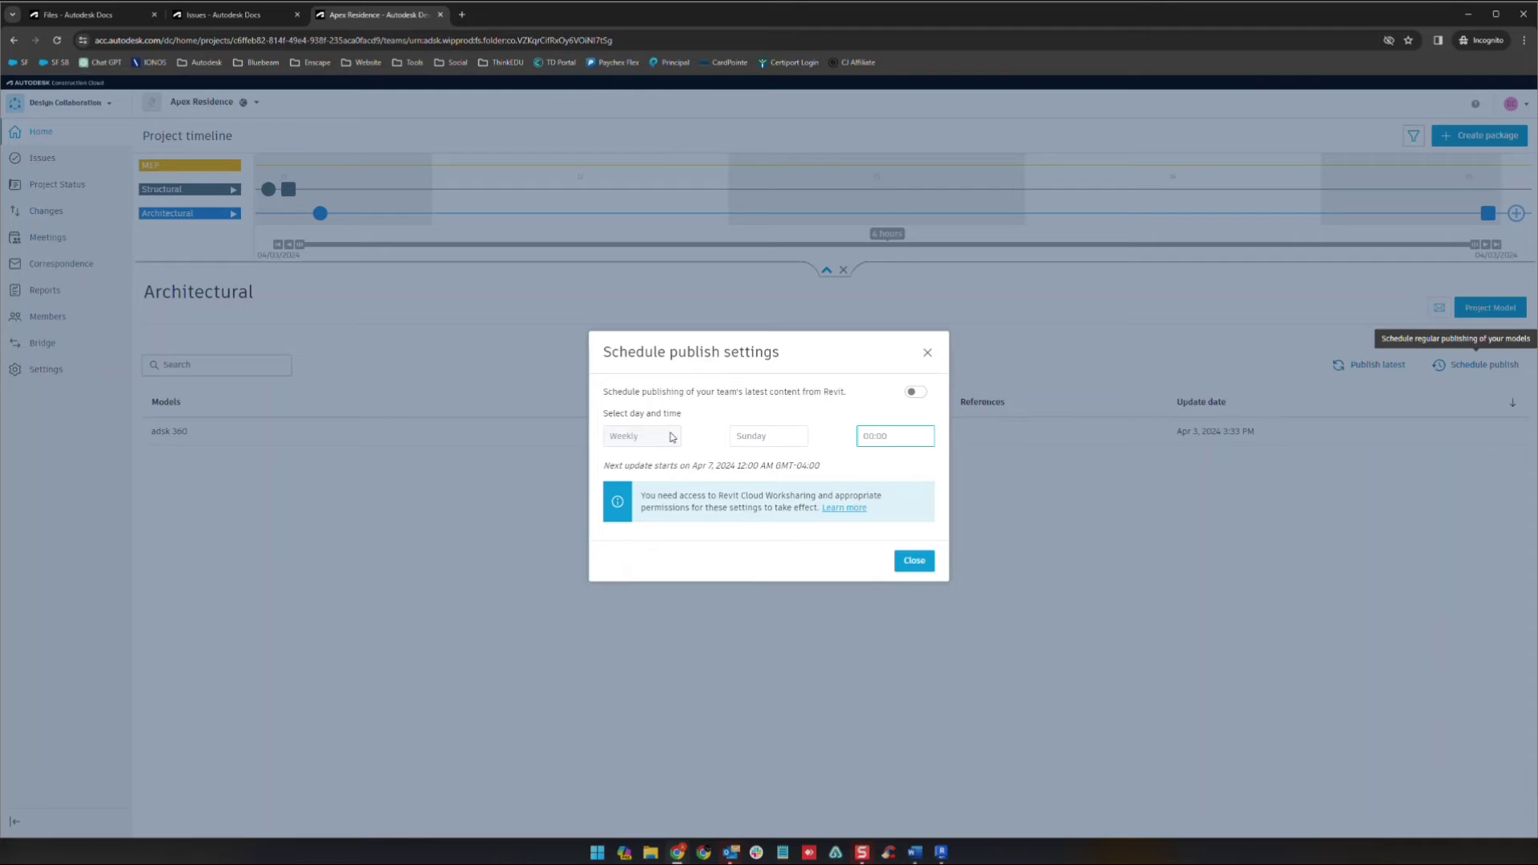
left_click(907, 398)
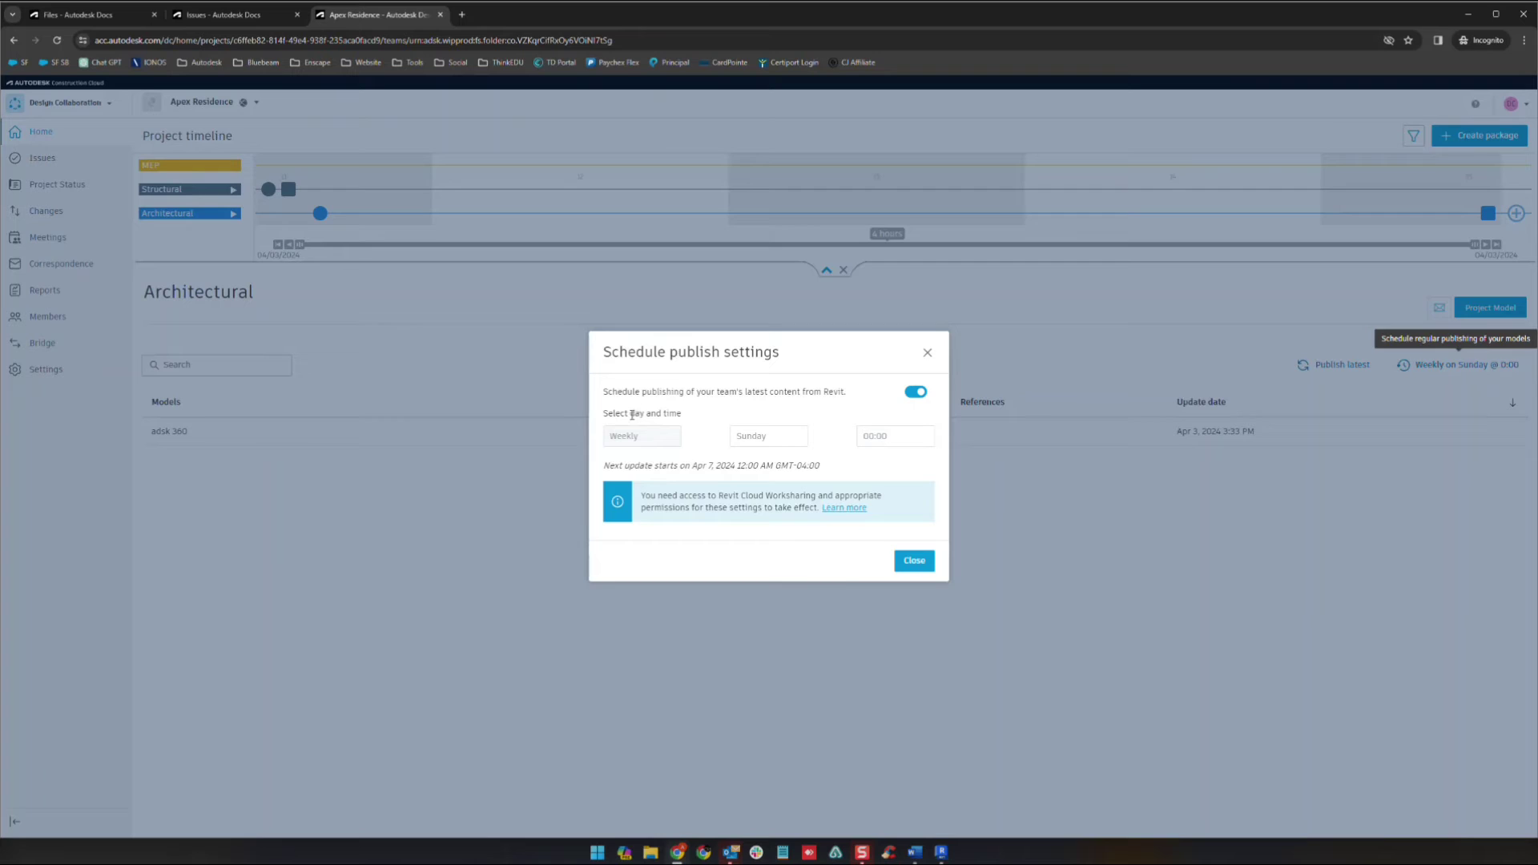
left_click(914, 562)
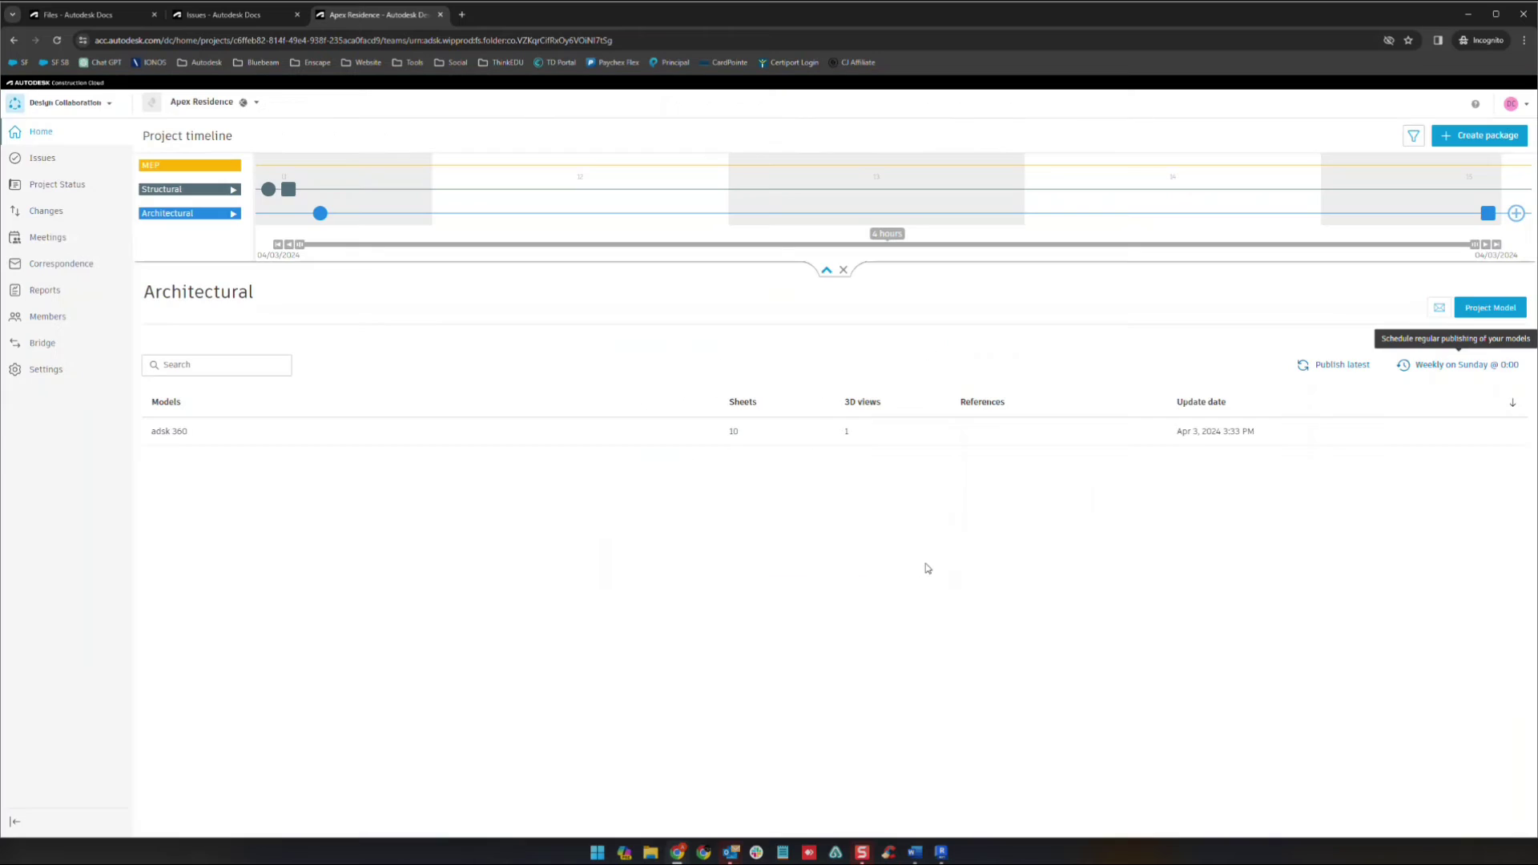
Create a new Architectural package containing the adsk 360 set and save it.
left_click(1517, 226)
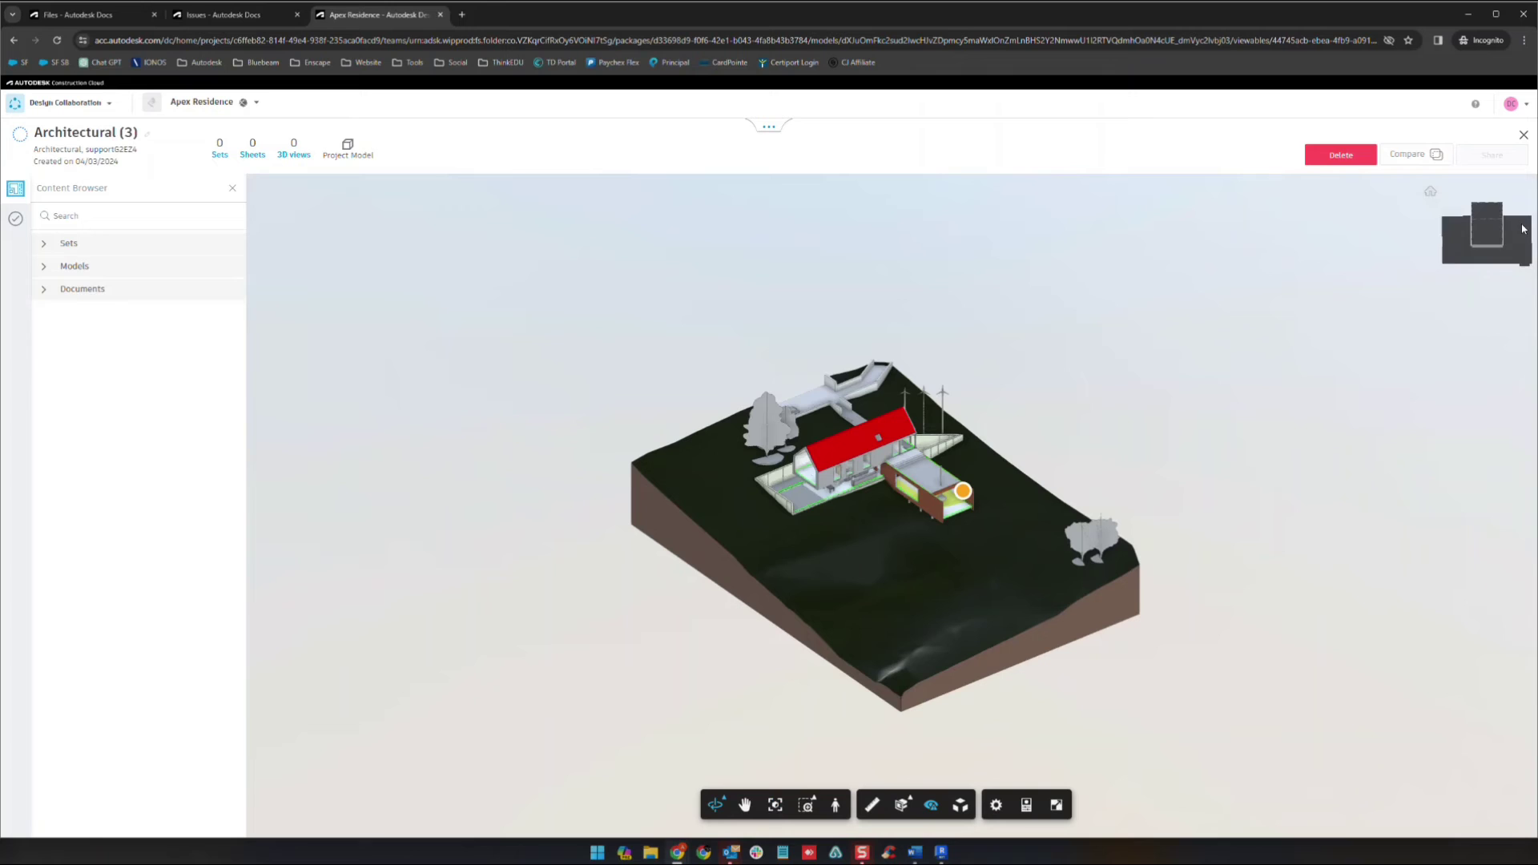
left_click(45, 244)
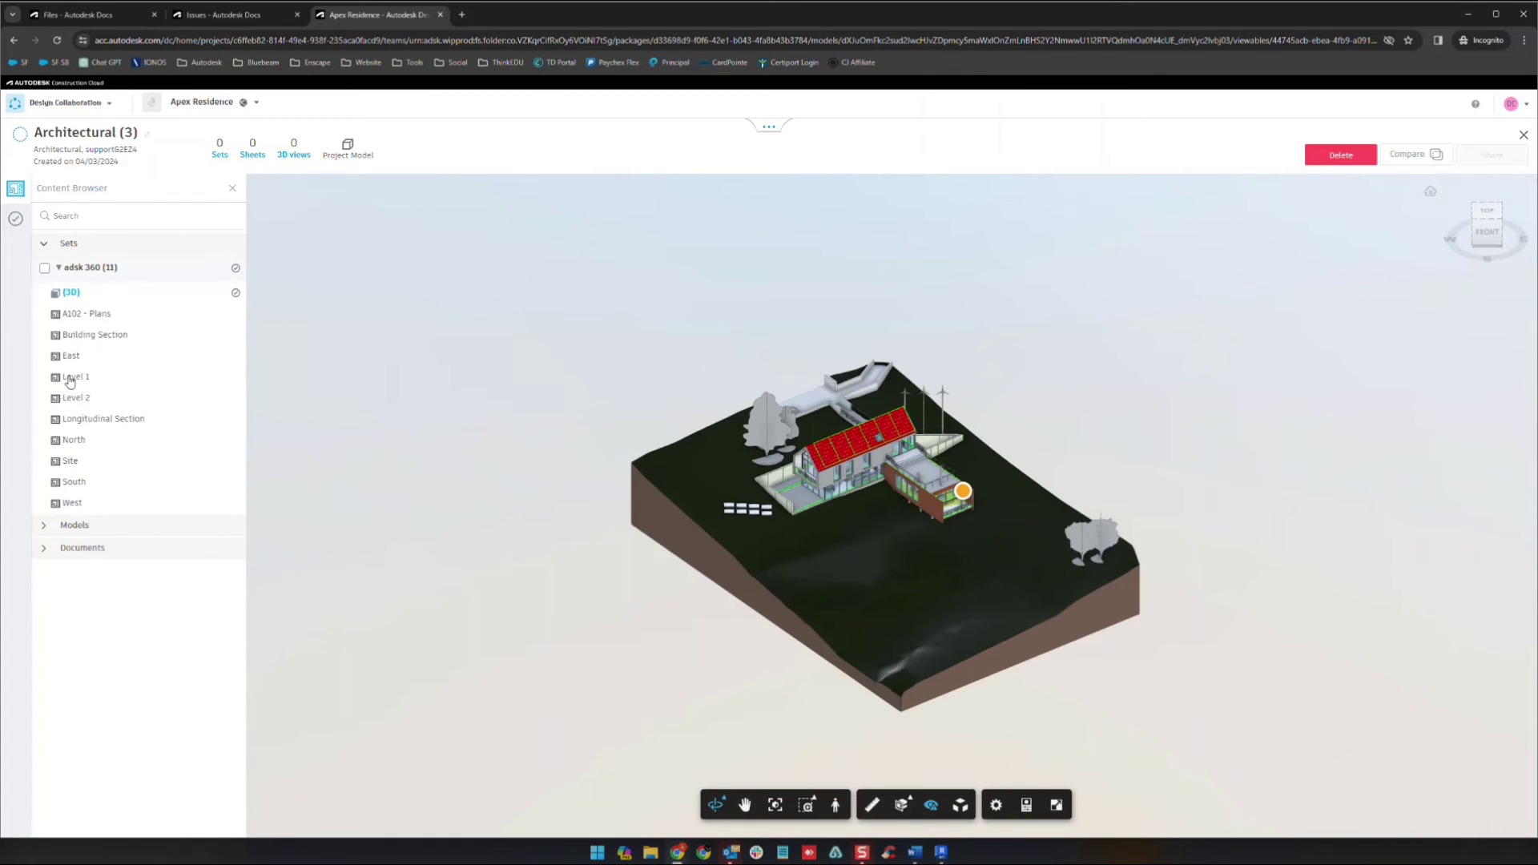
left_click(58, 268)
left_click(46, 291)
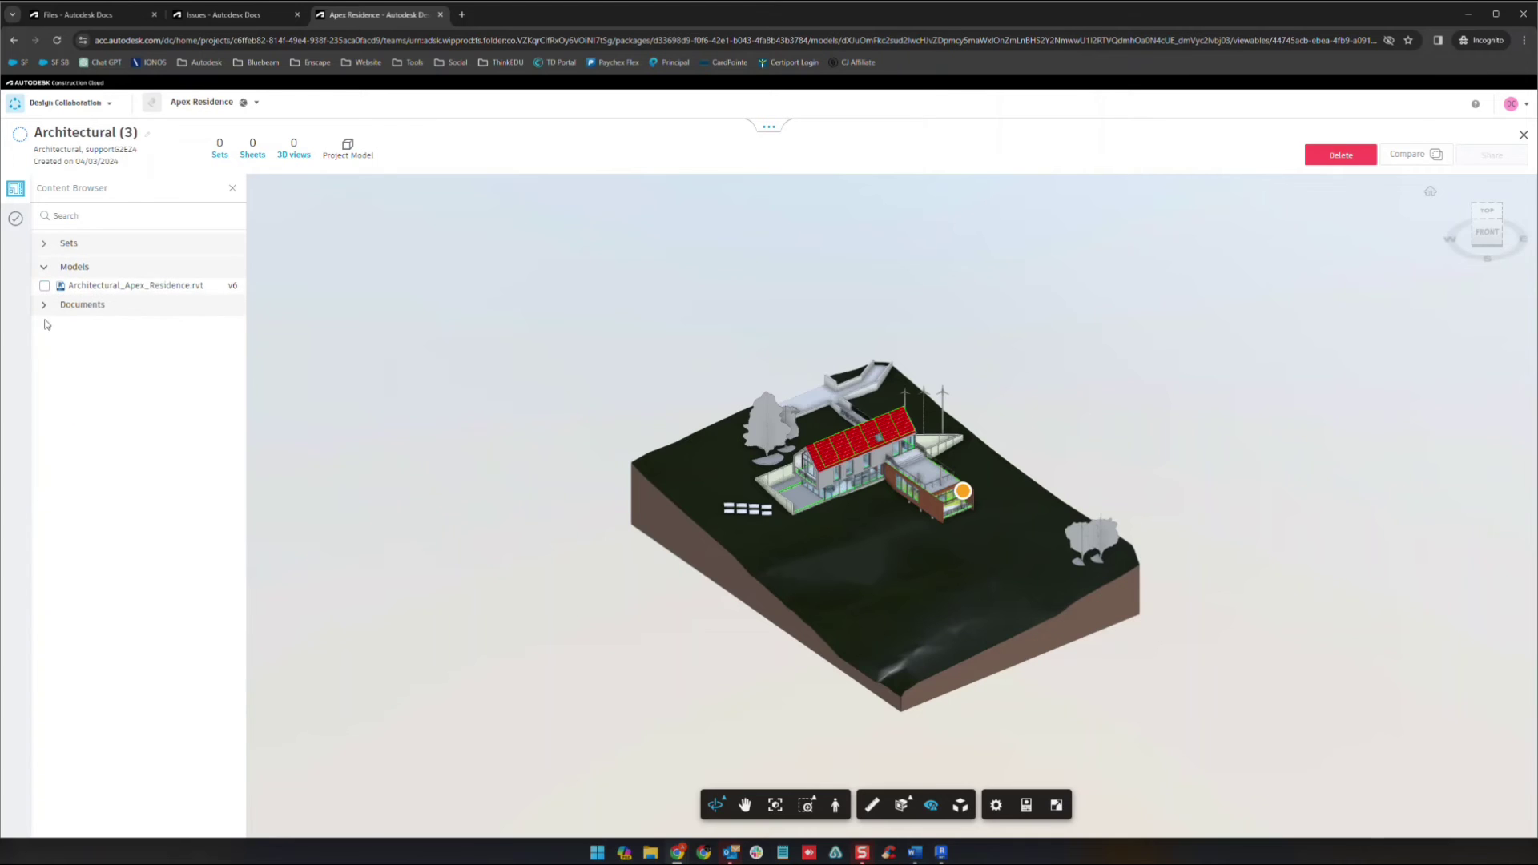
left_click(43, 305)
left_click(43, 289)
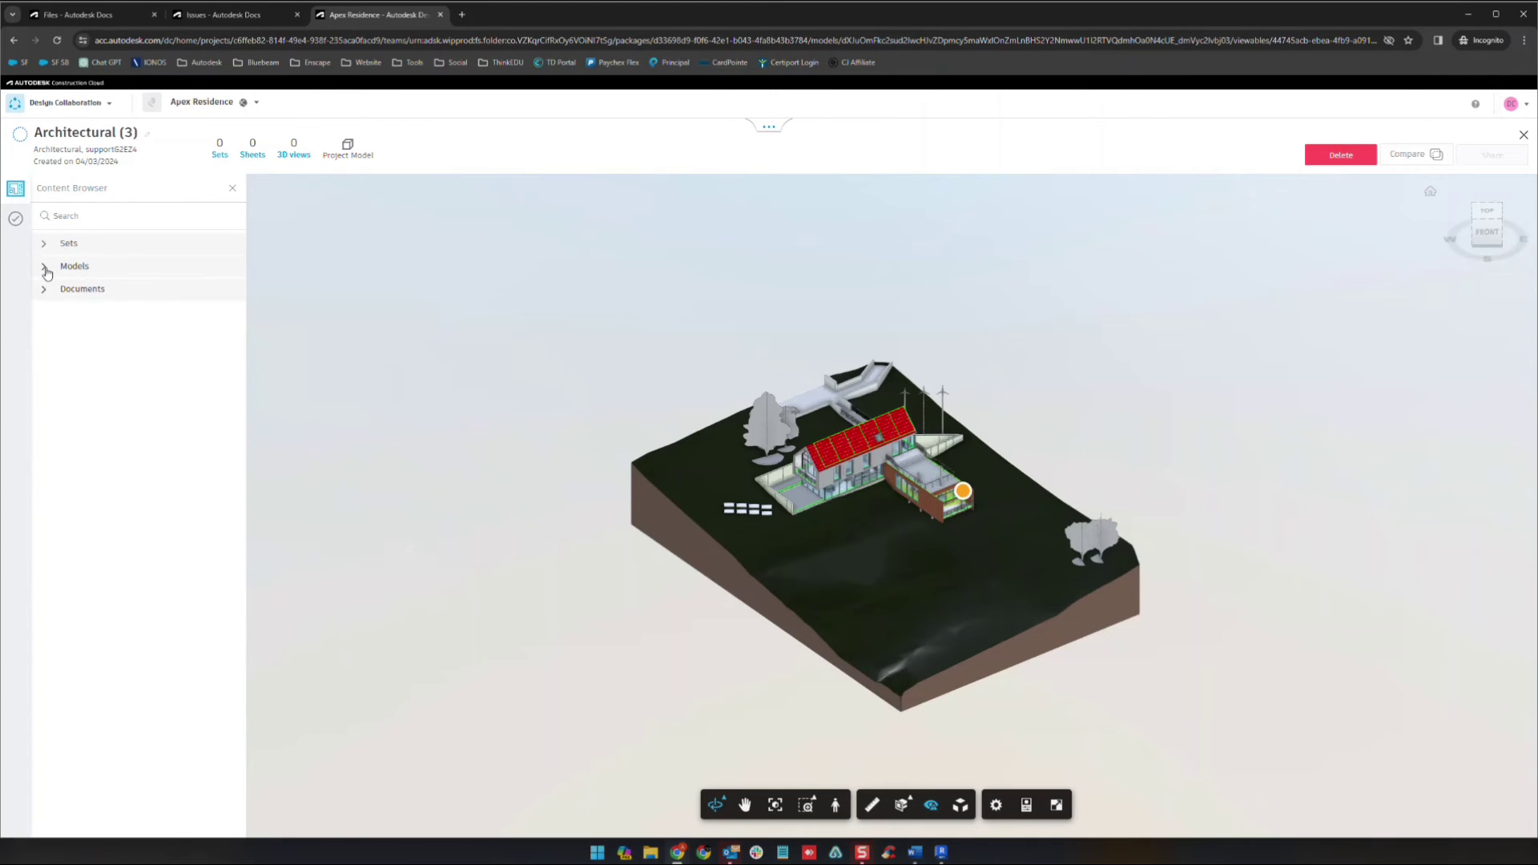
left_click(46, 269)
left_click(45, 284)
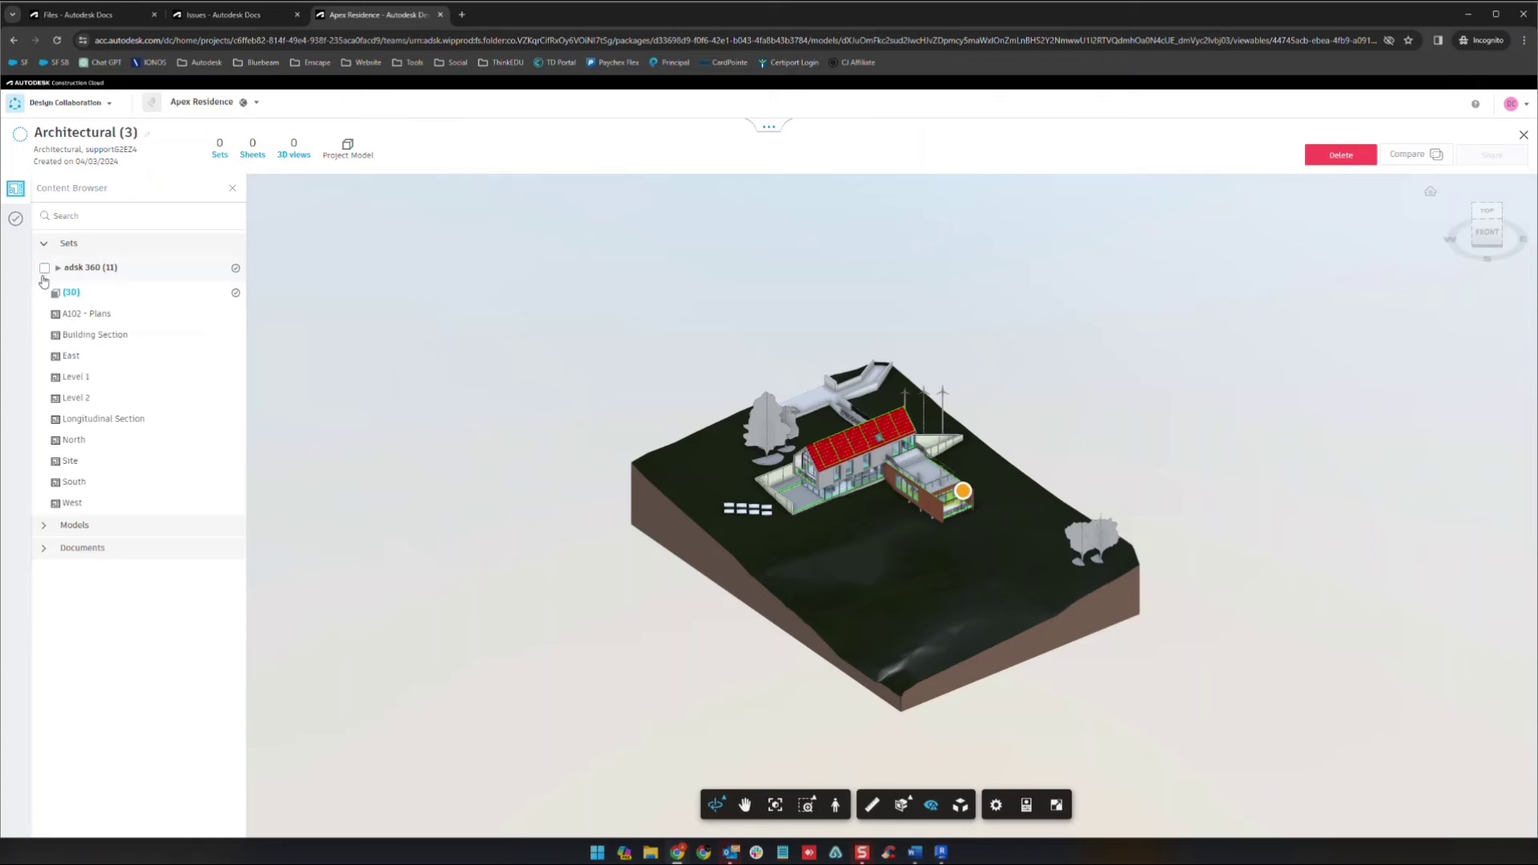
left_click(44, 268)
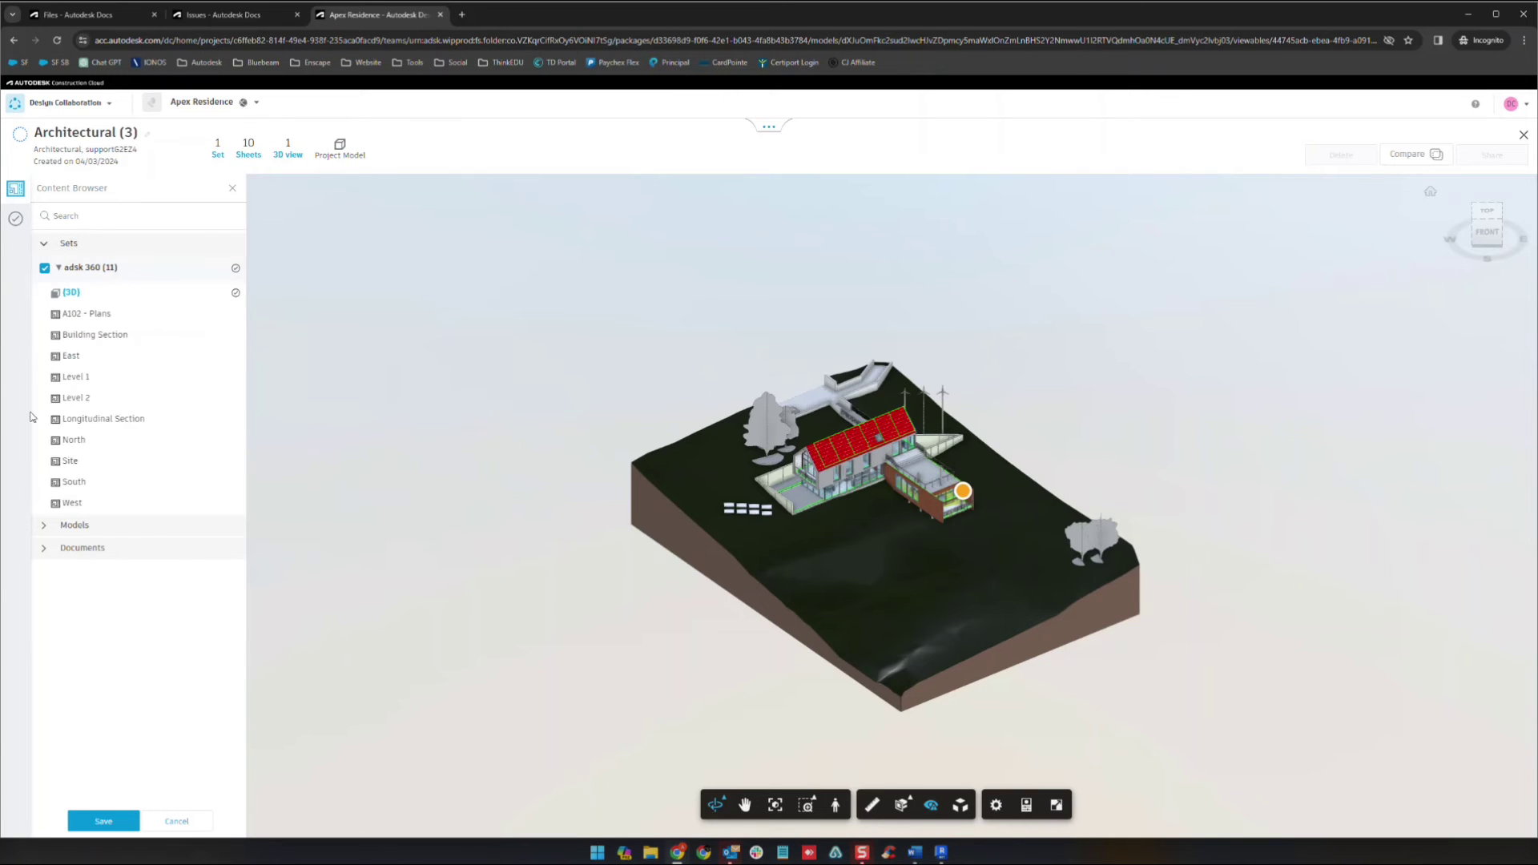
left_click(44, 525)
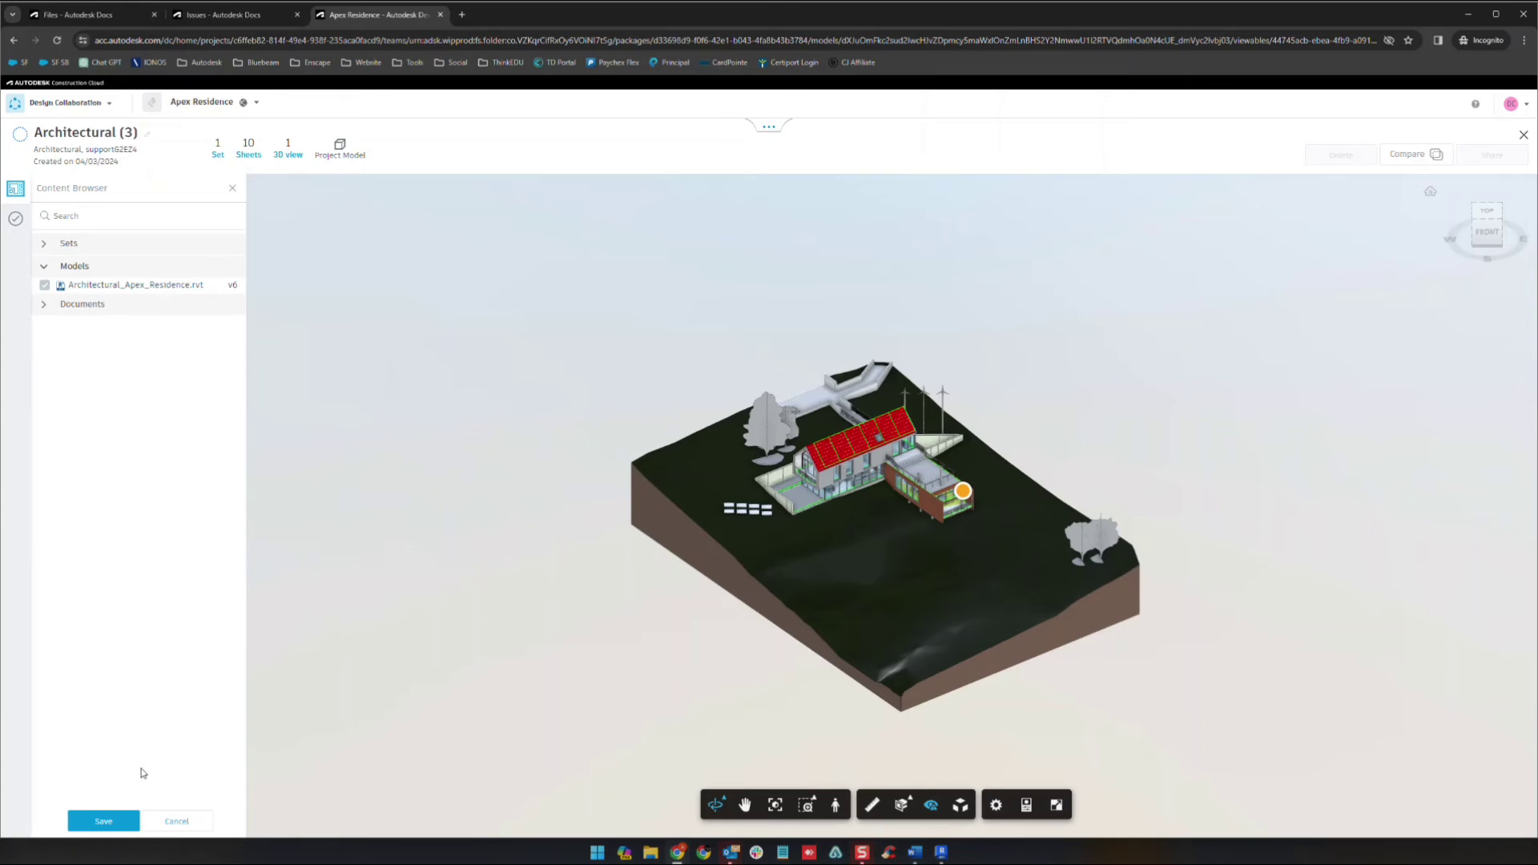
left_click(104, 821)
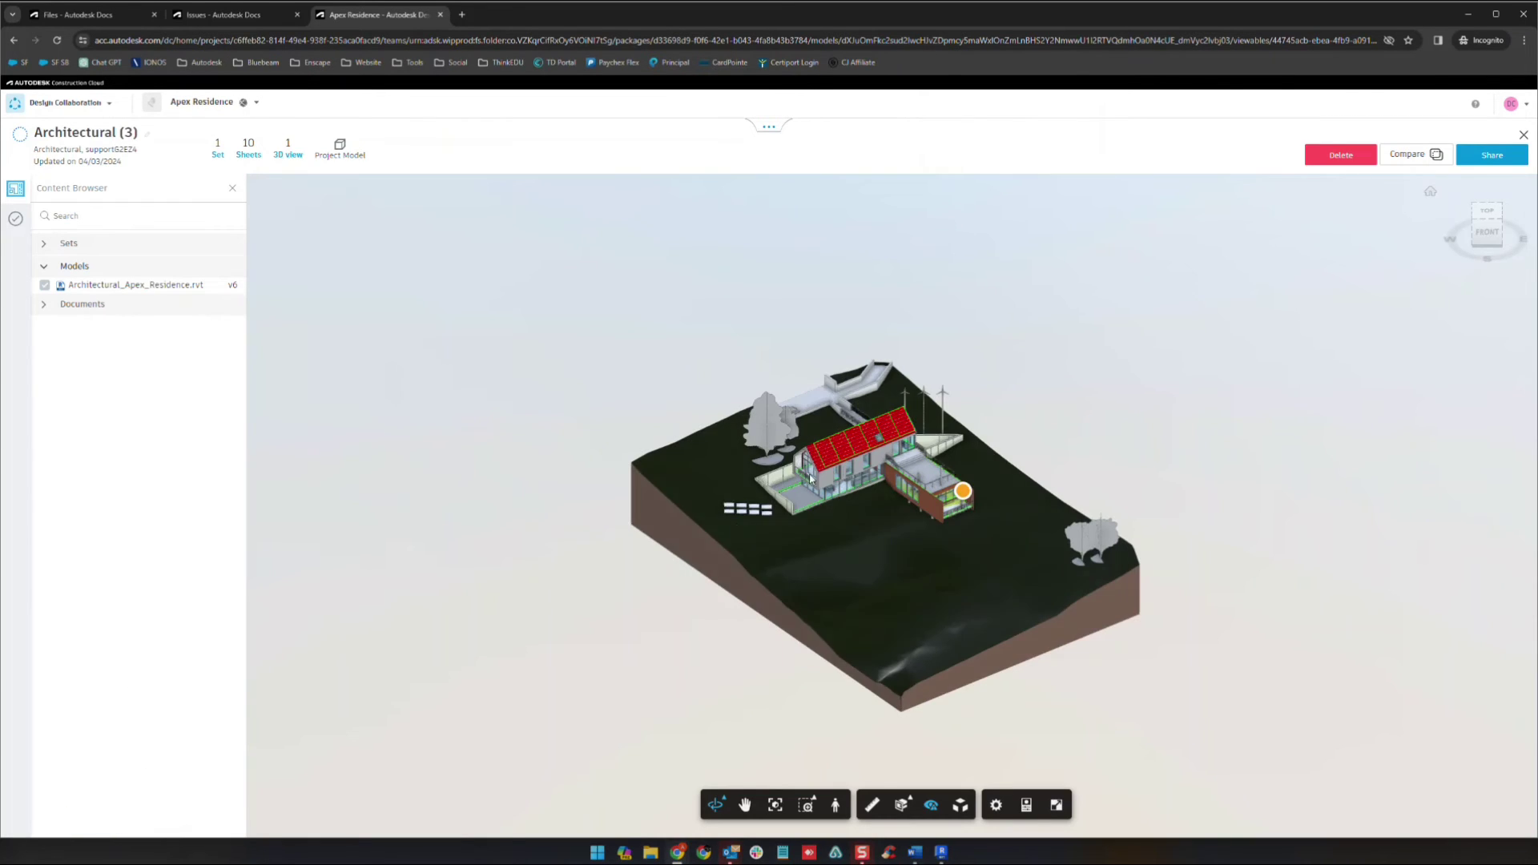
Share the Architectural (3) package with all teams.
mouse_move(804, 541)
left_mouse_down()
mouse_move(875, 611)
mouse_move(756, 584)
mouse_move(999, 454)
left_mouse_up()
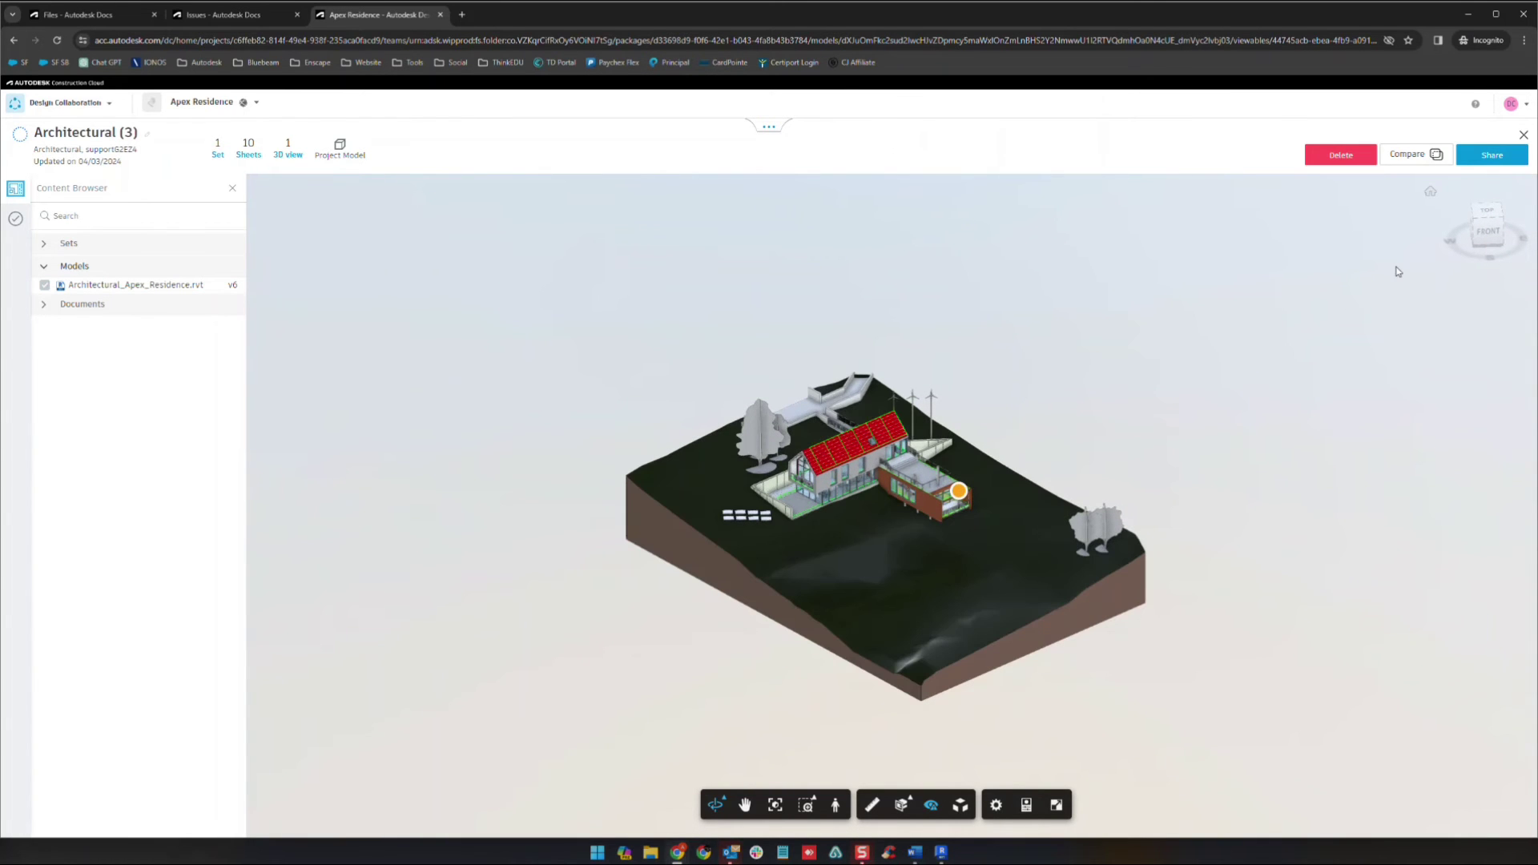
left_click(1492, 157)
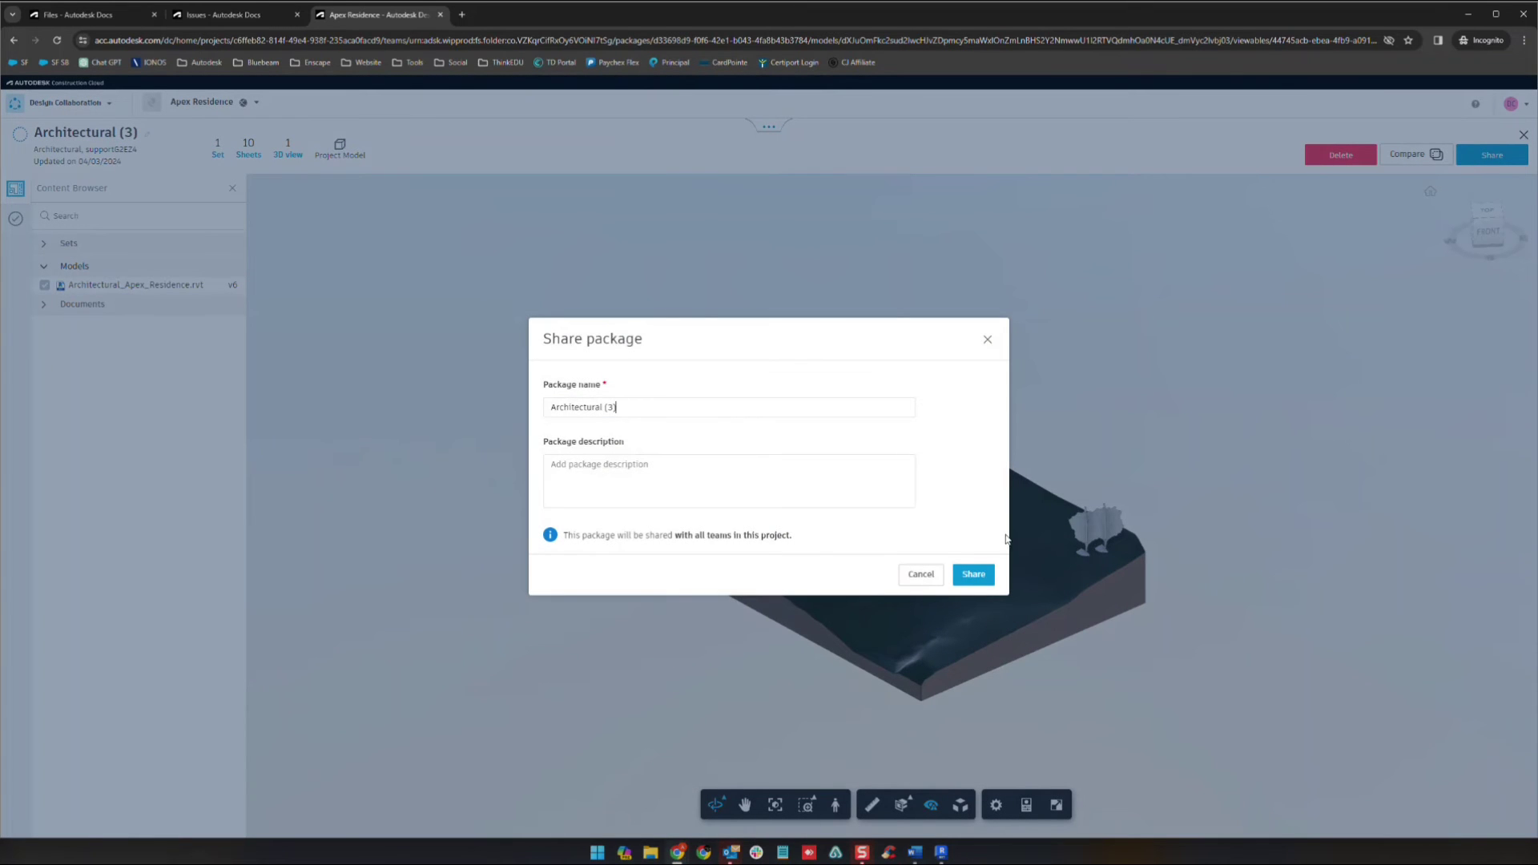
left_click(987, 572)
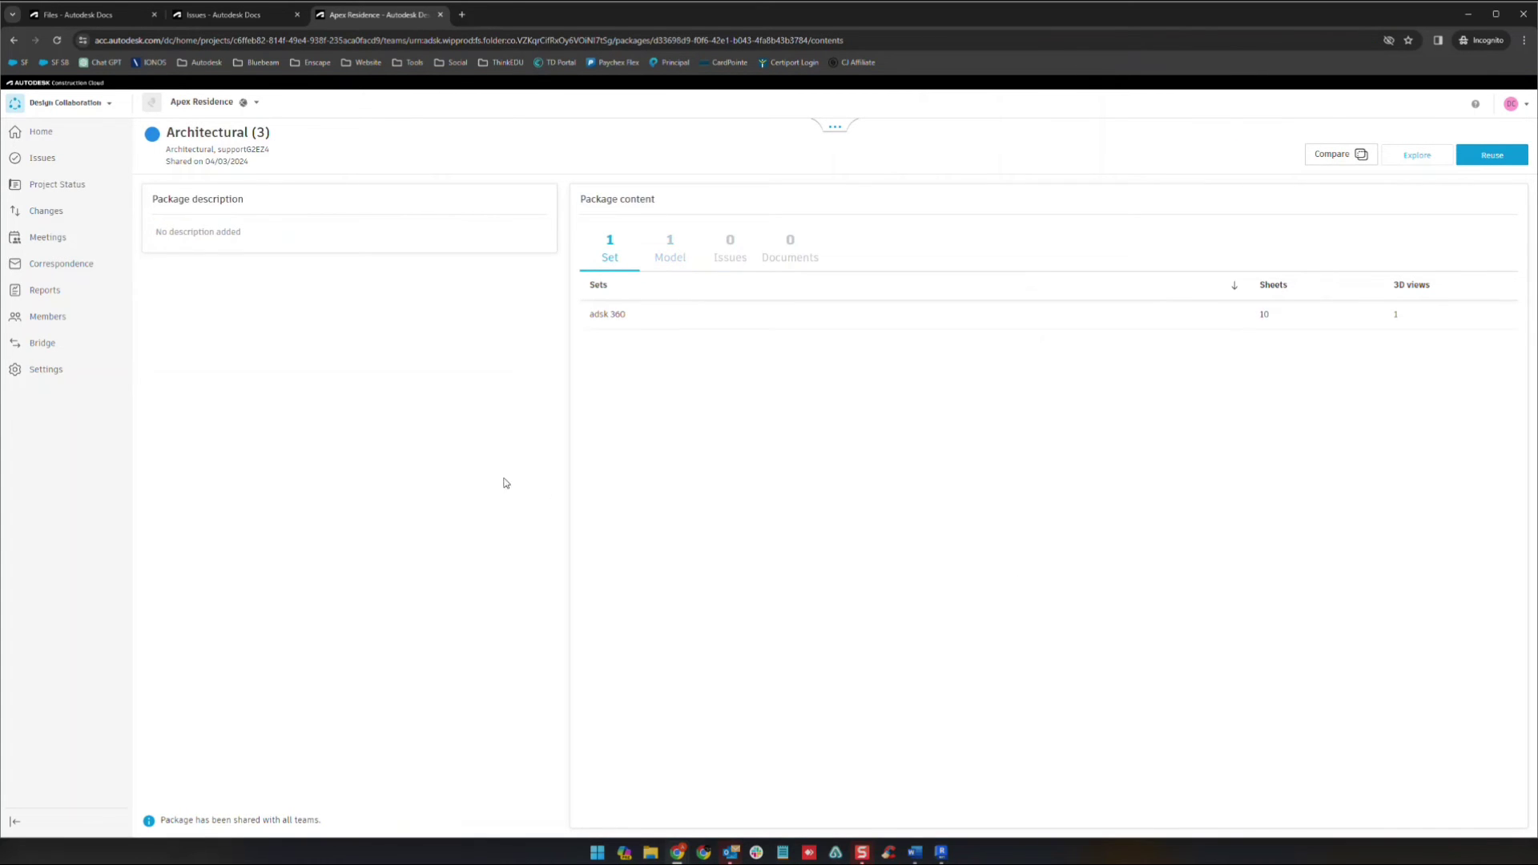
Switch to Docs and open Shared > Architectural to find the Architectural model at V2, 19 MB.
left_click(48, 102)
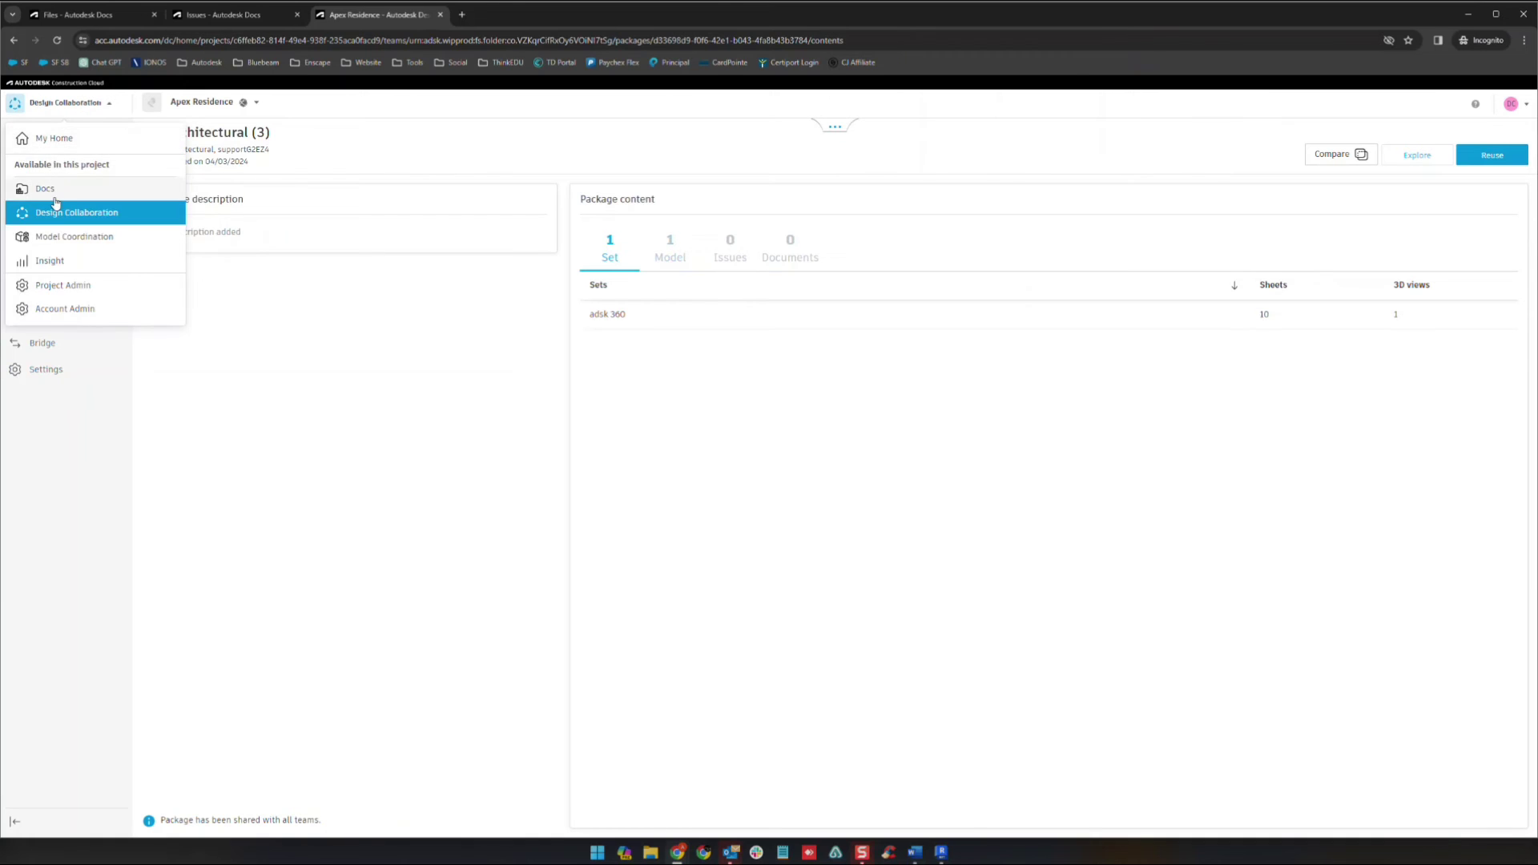
left_click(53, 192)
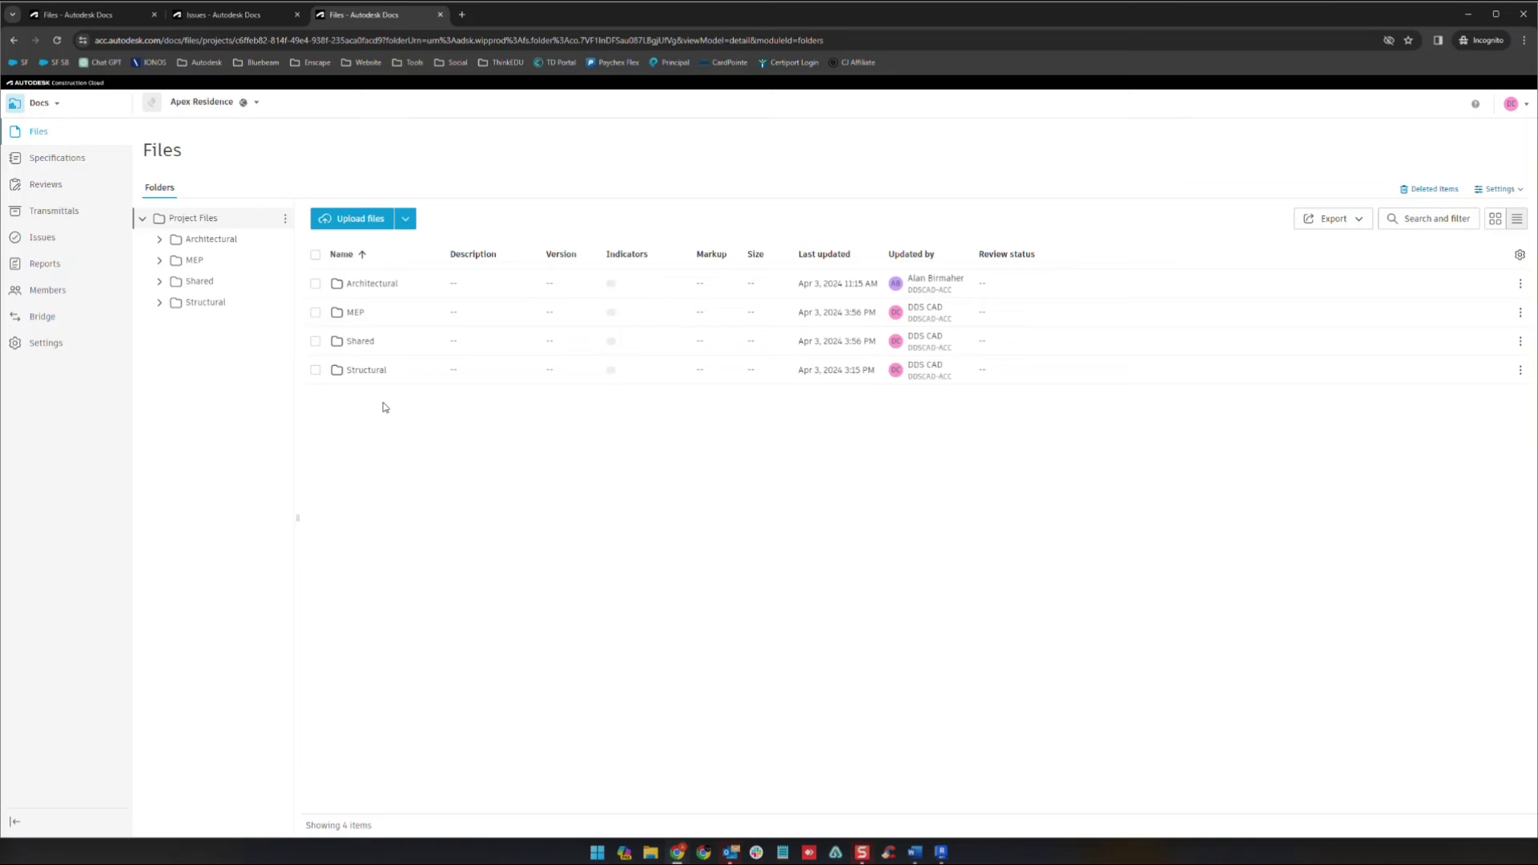
left_click(200, 282)
left_click(365, 285)
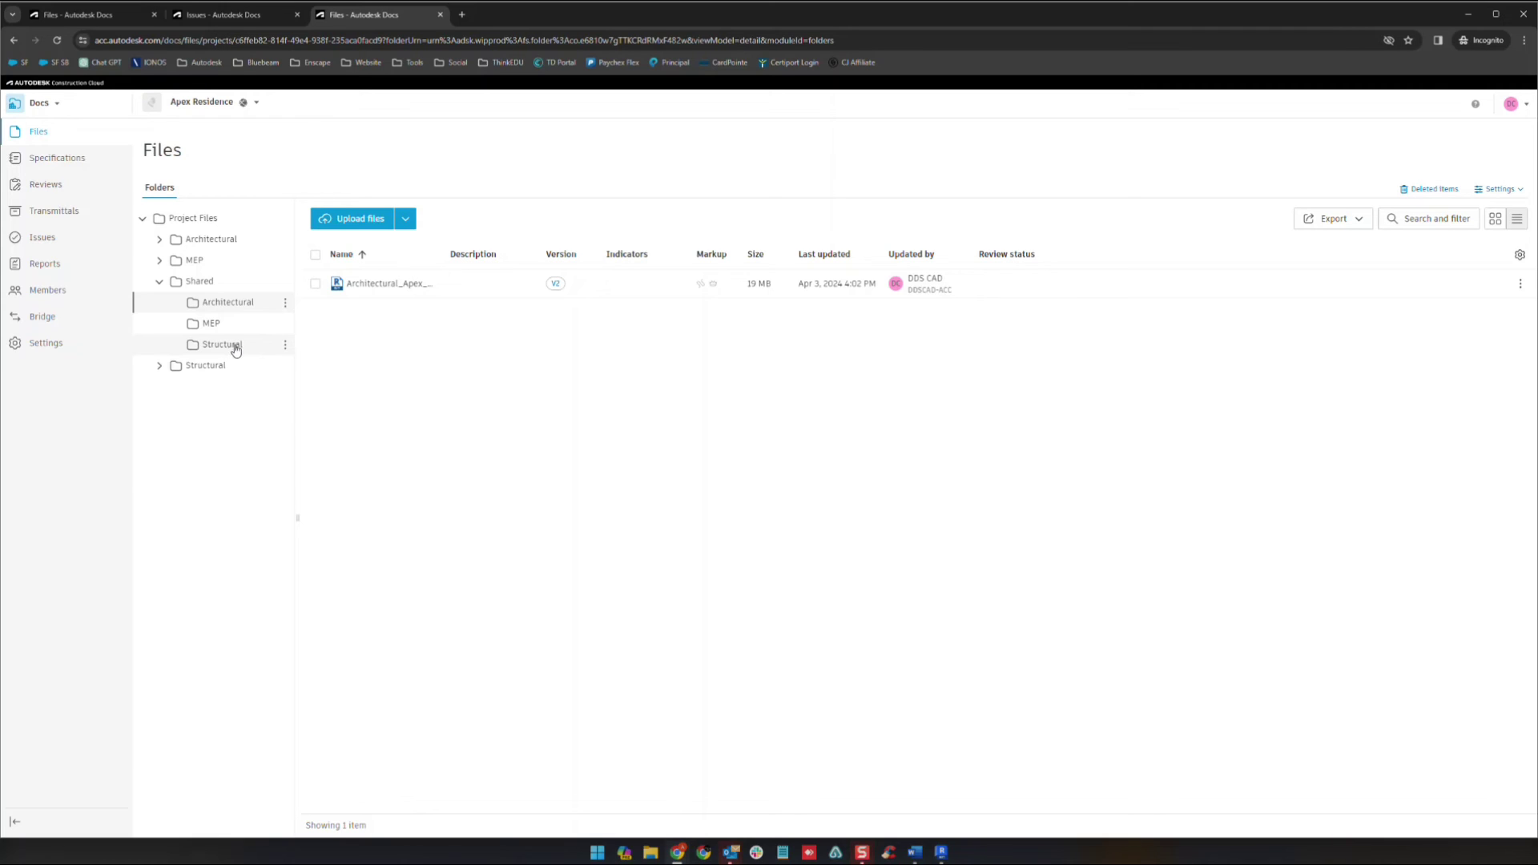
Switch from Docs back to Design Collaboration's Architectural page with adsk 360 and the Sunday schedule.
left_click(44, 104)
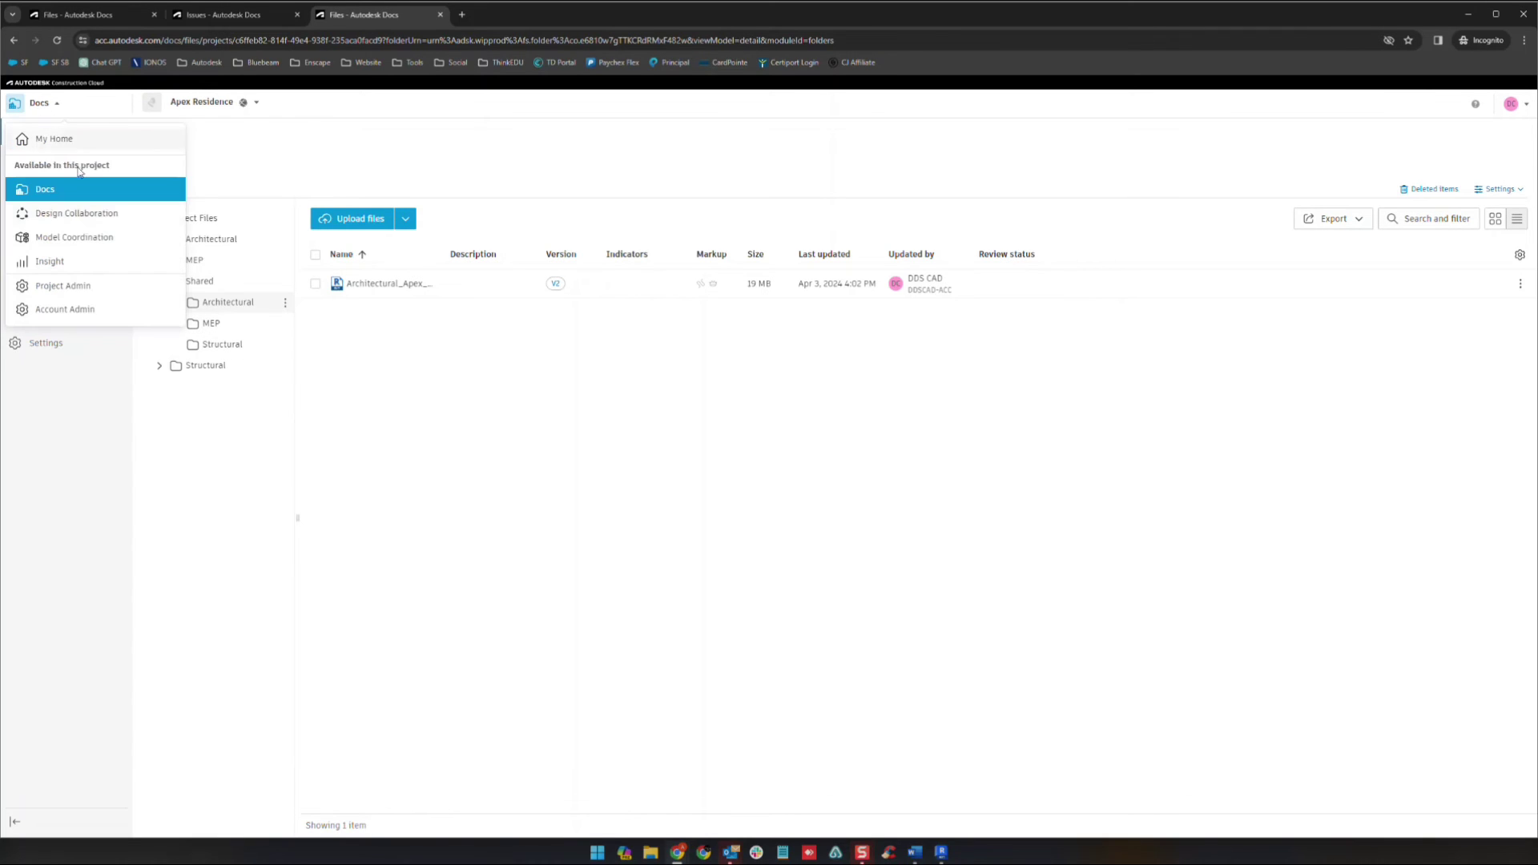
left_click(64, 215)
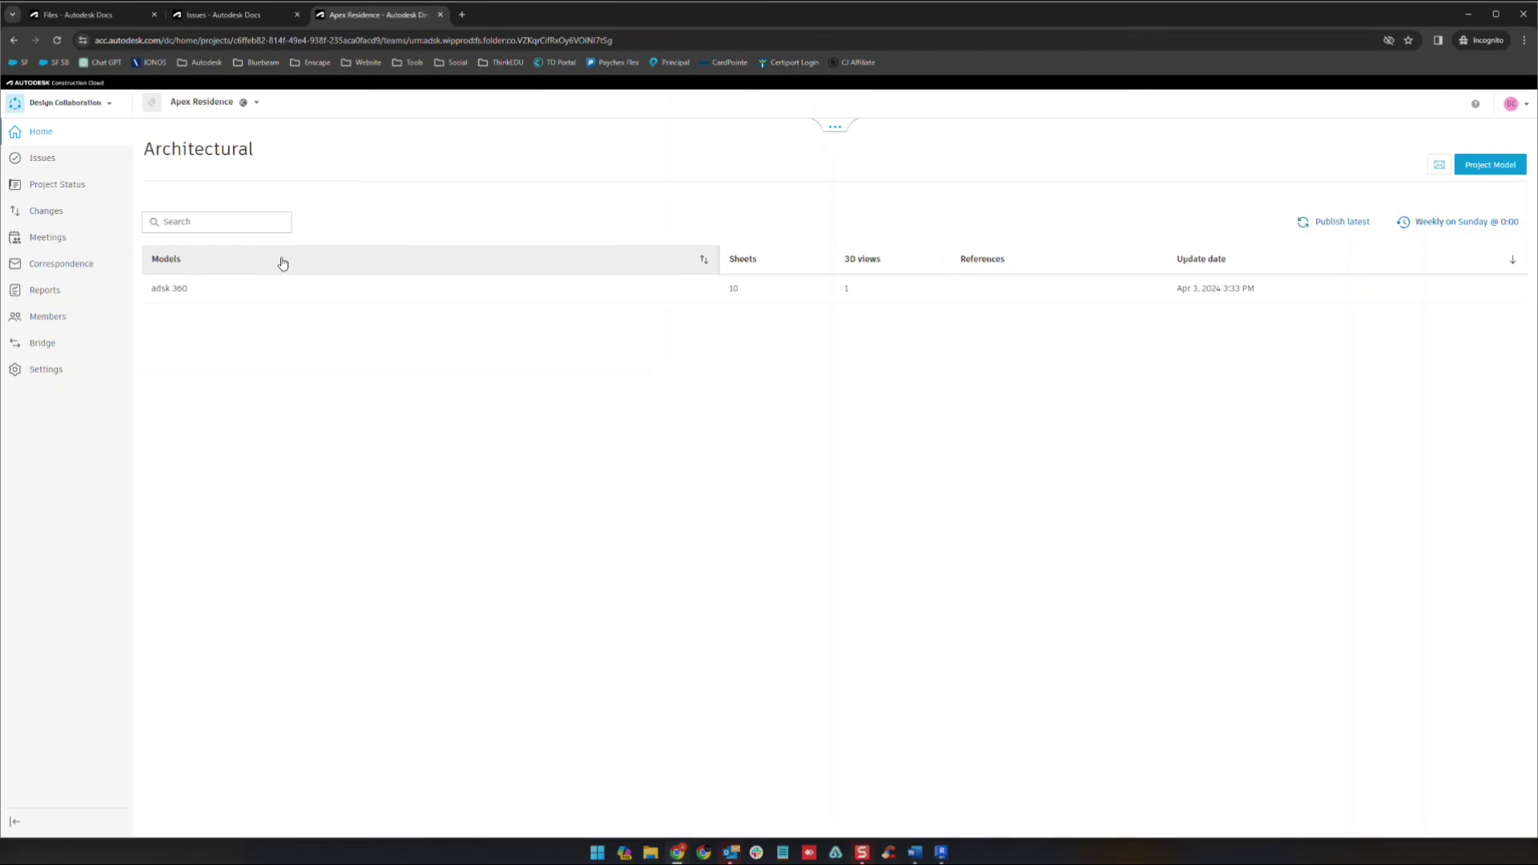
Expand the project timeline to show all teams and go to the Structural team page.
left_click(835, 128)
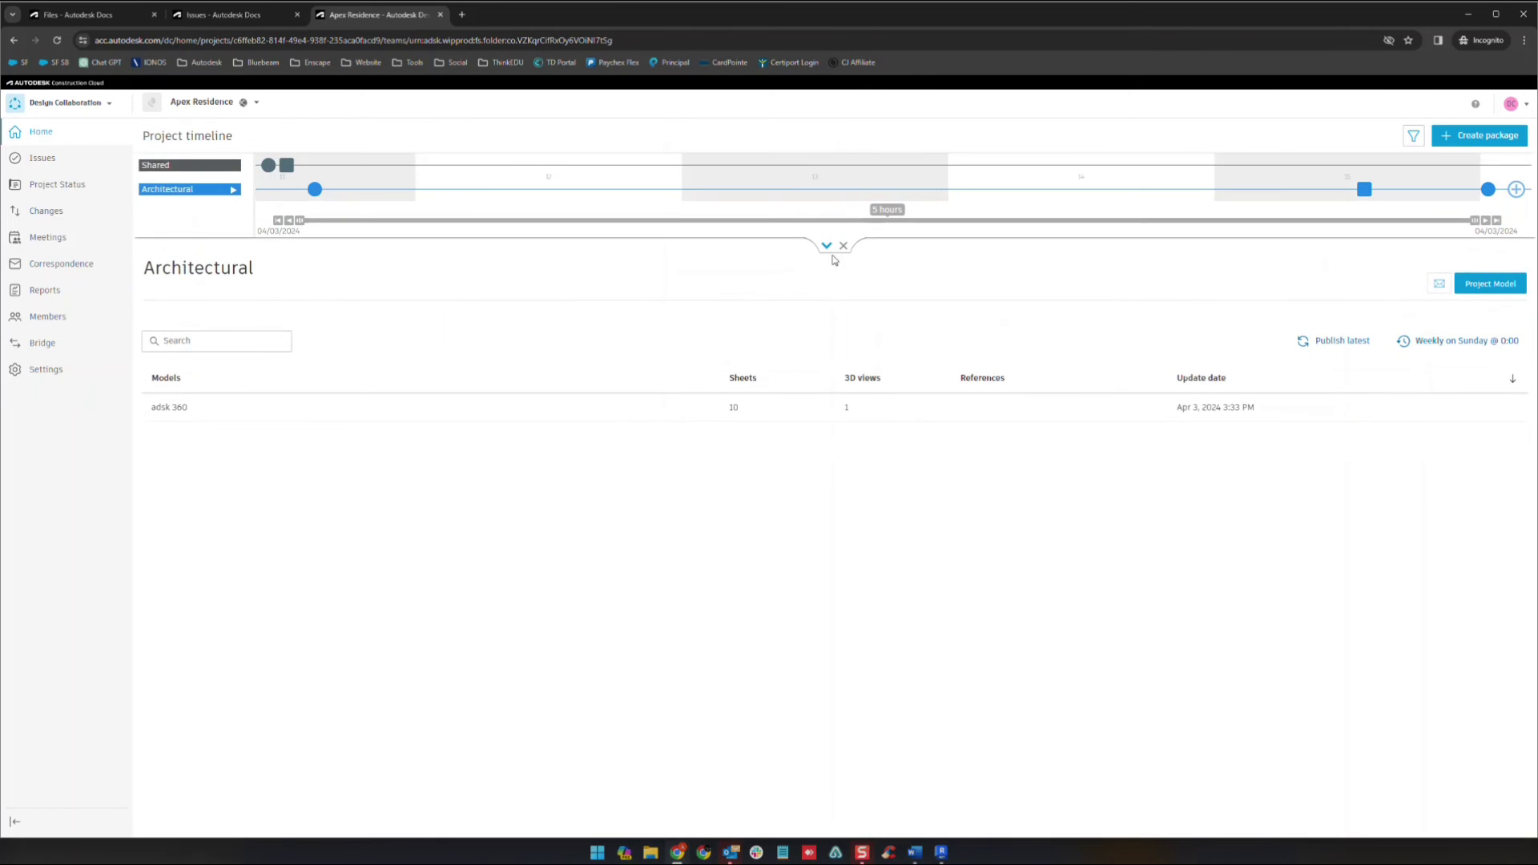
left_click(826, 247)
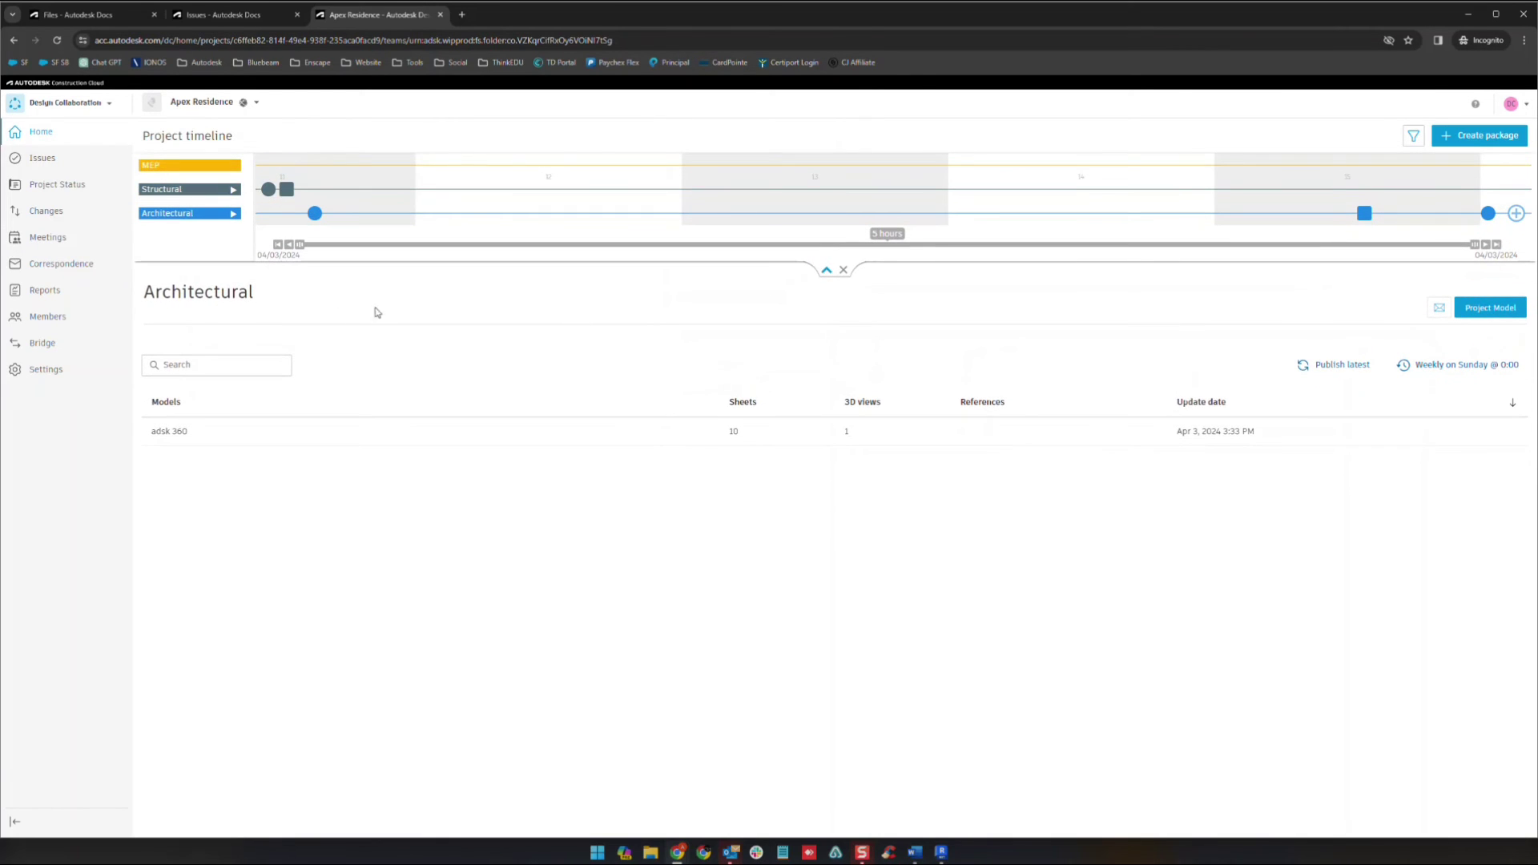
left_click(182, 192)
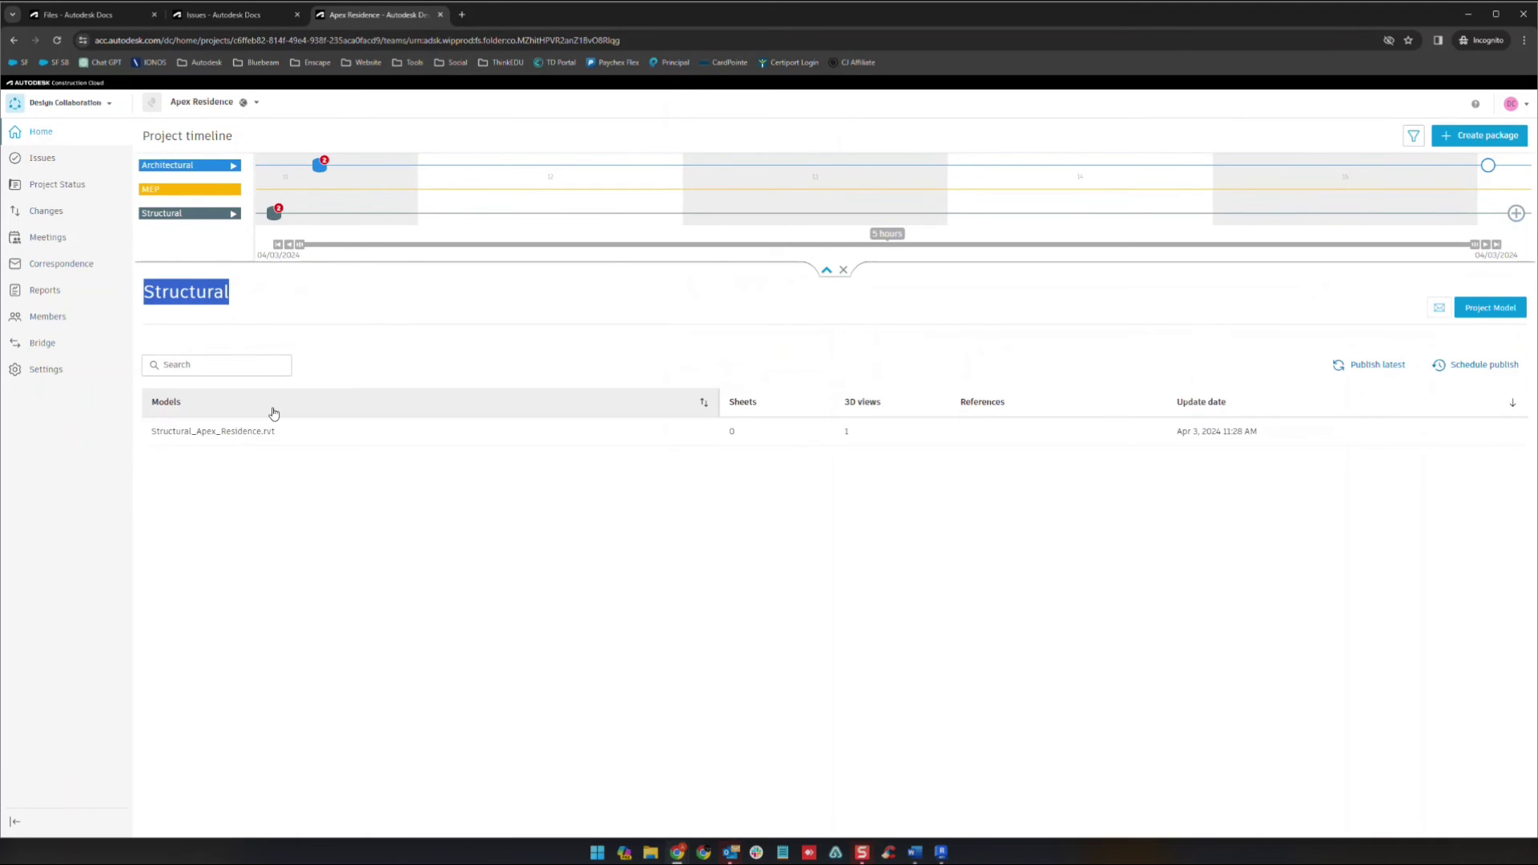
left_click(380, 331)
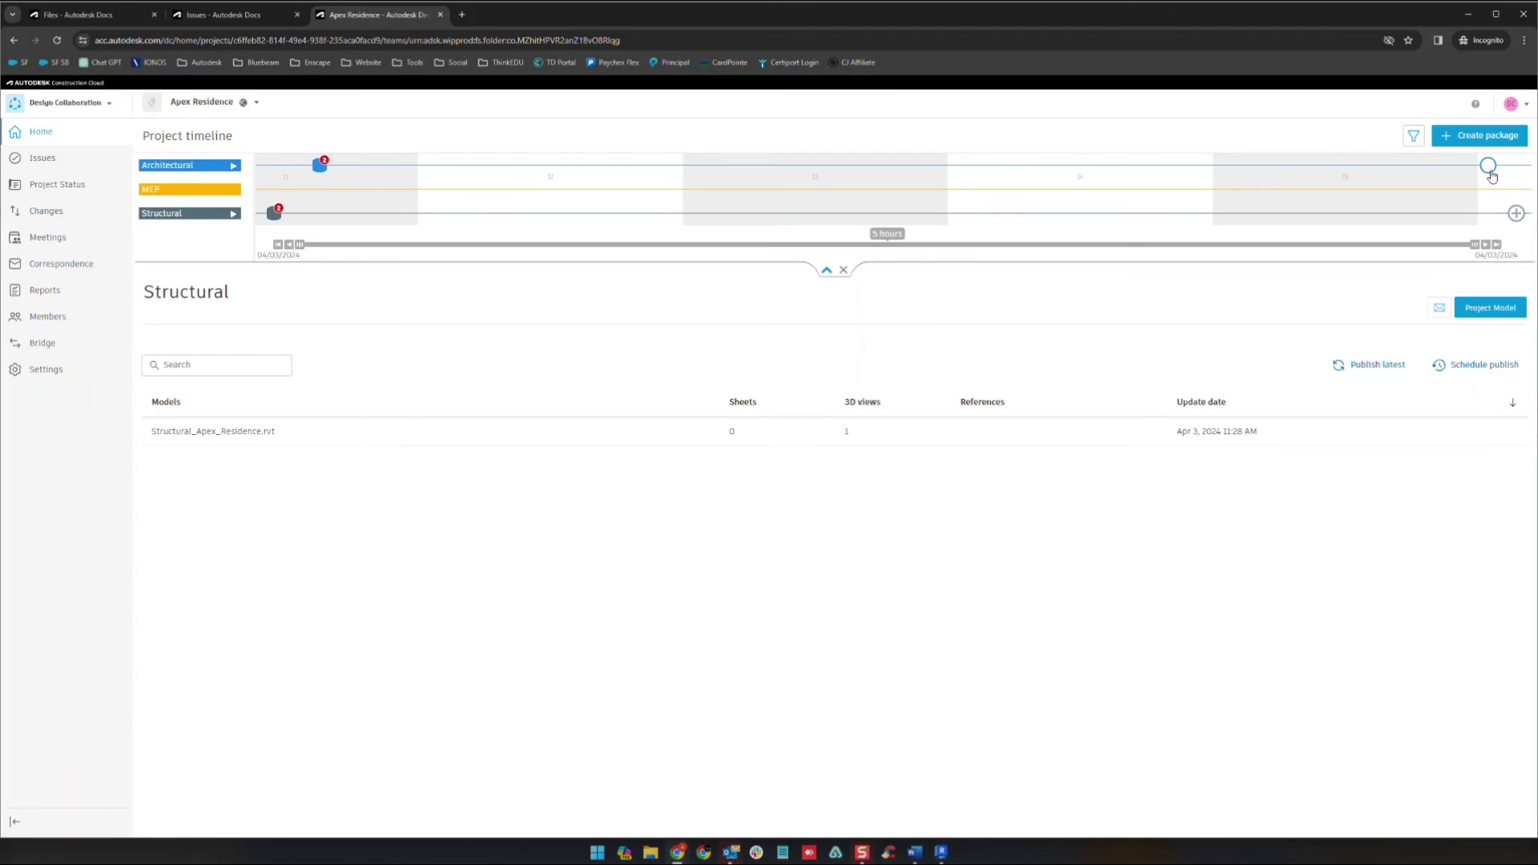
mouse_move(1491, 170)
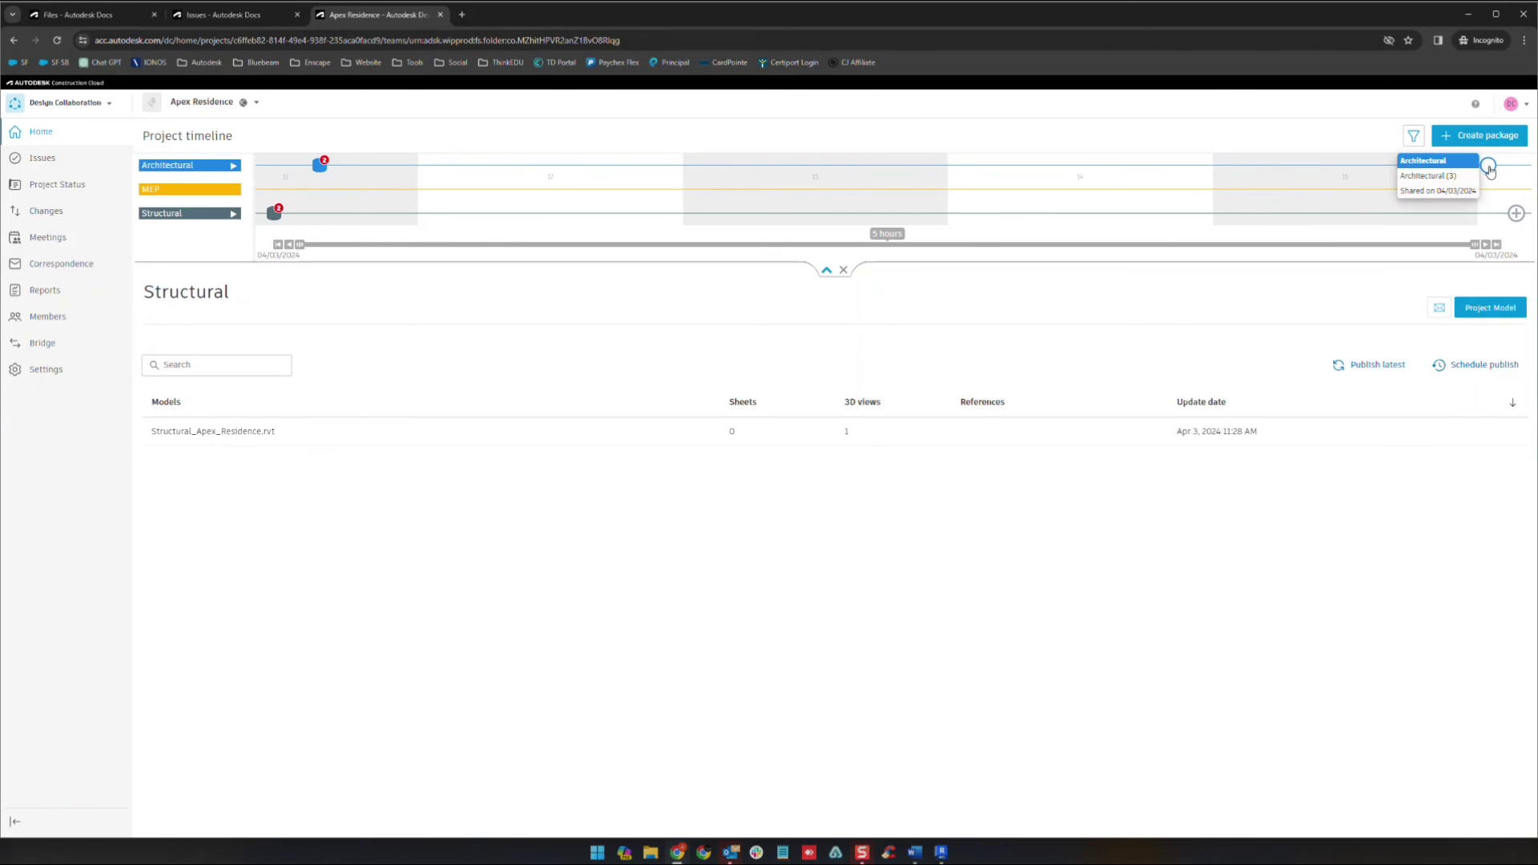
Review the adsk 360 set in the Architectural (3) package, consume it for Structural, then switch to Docs.
left_click(1488, 167)
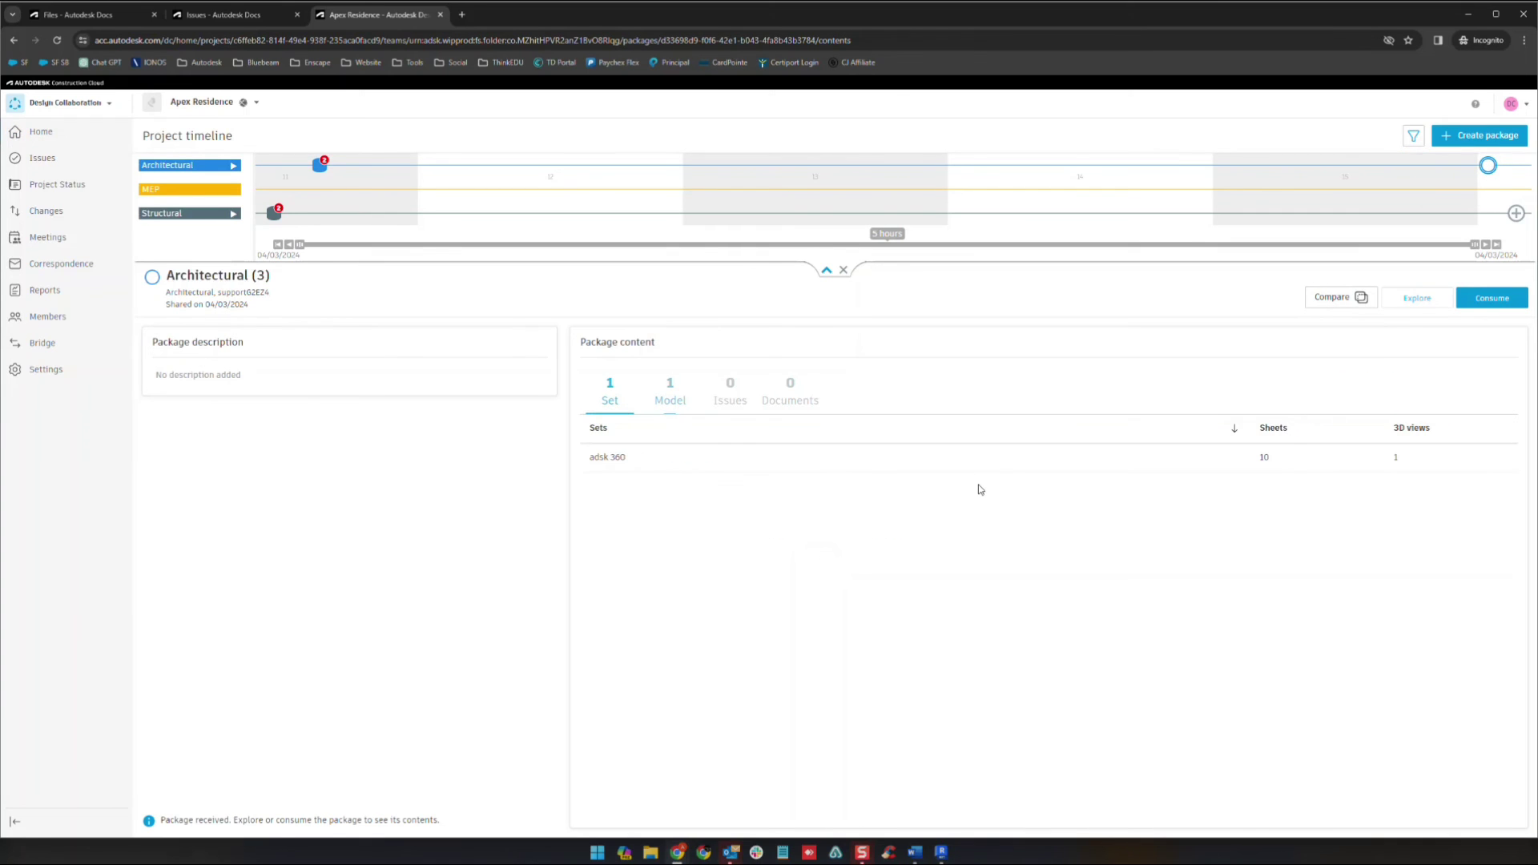
left_click(607, 461)
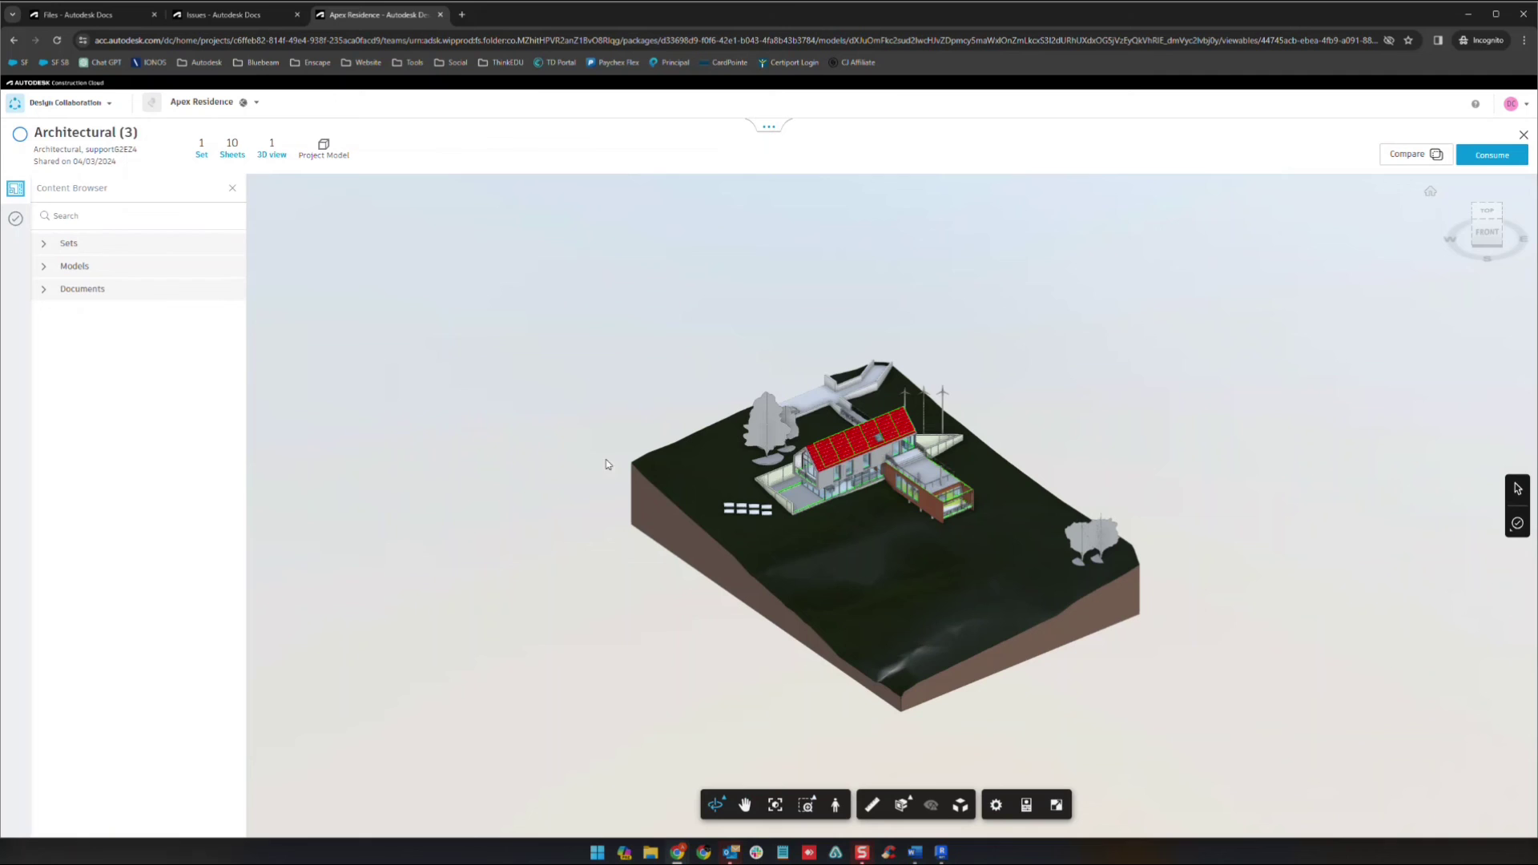
left_click(1495, 160)
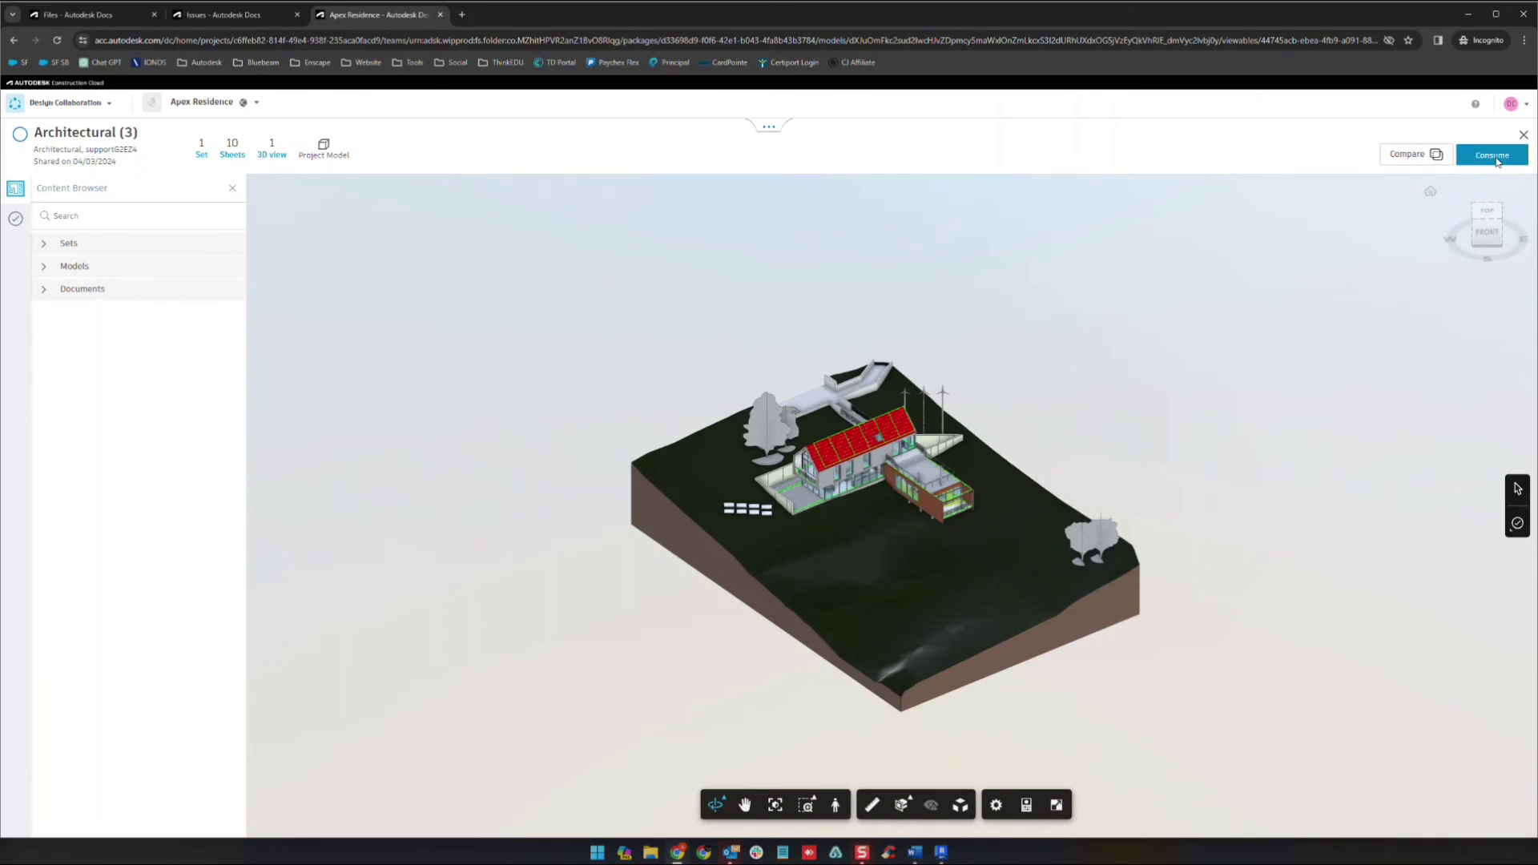
left_click(928, 360)
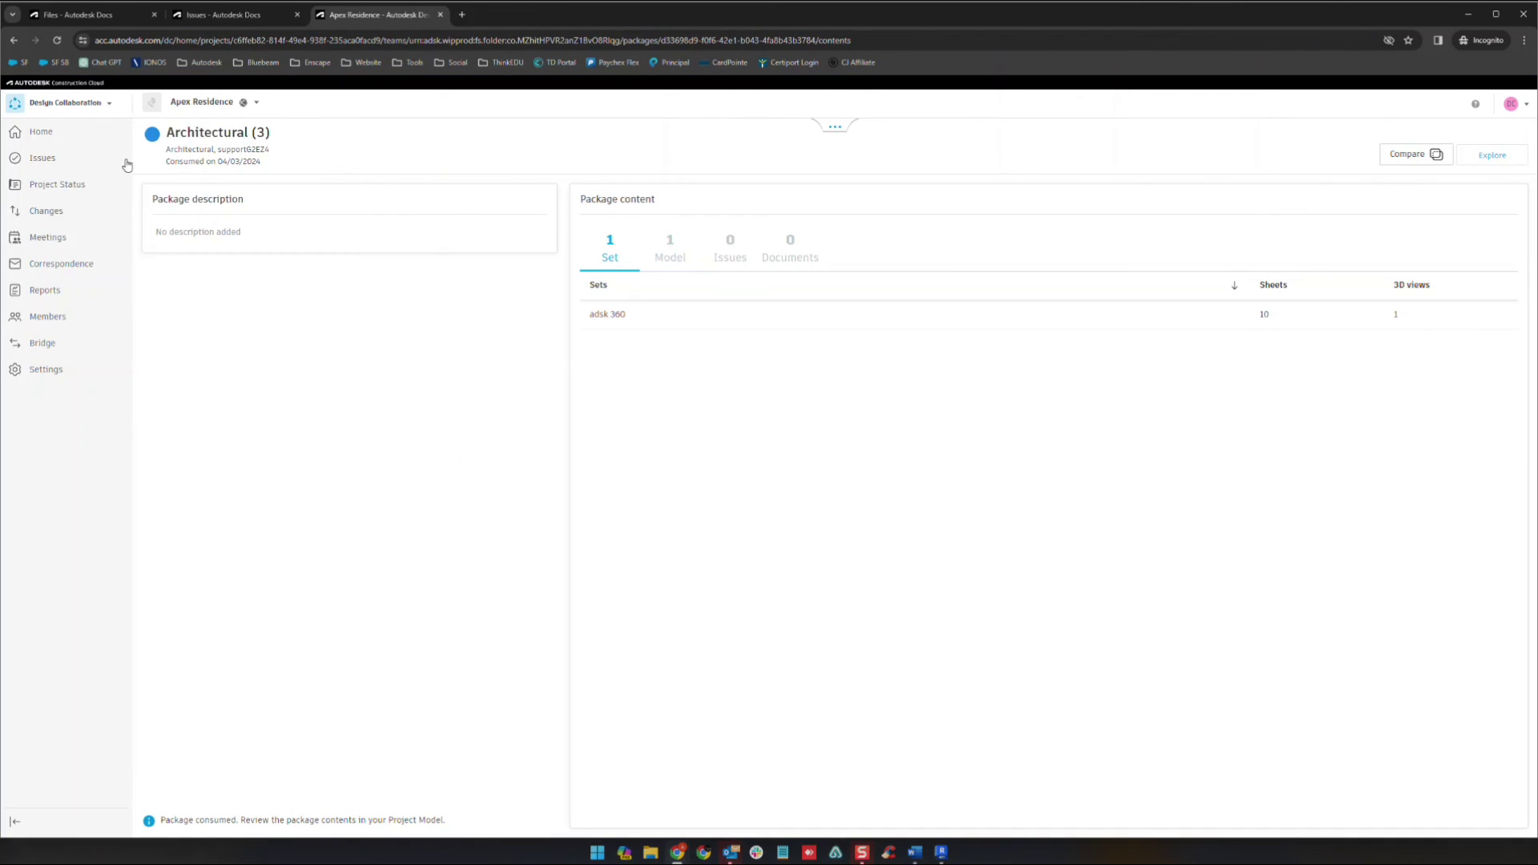
left_click(72, 104)
left_click(95, 191)
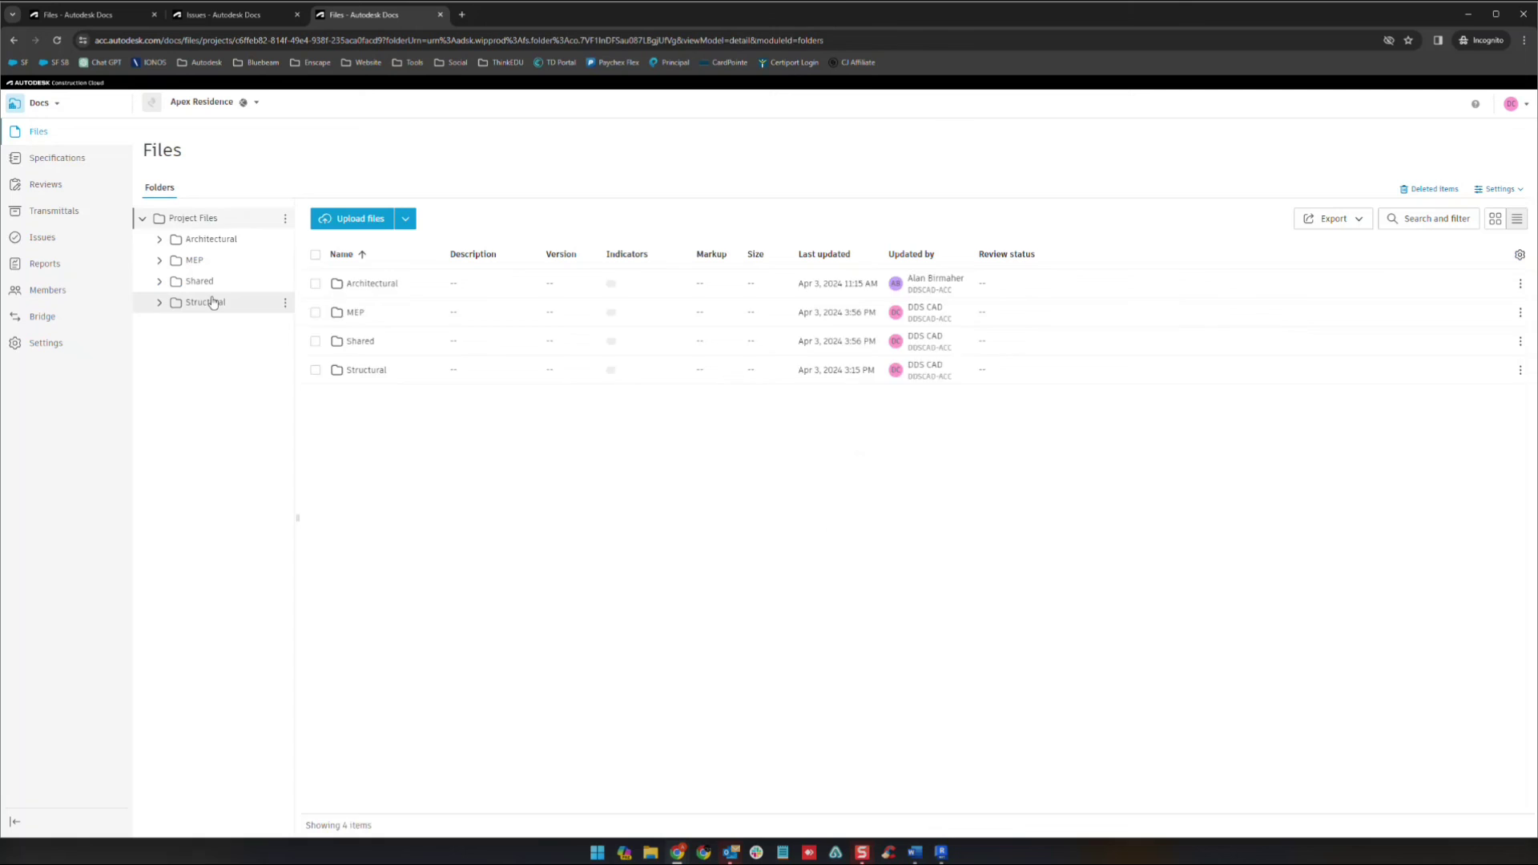
Open Structural > Consumed > Architectural to see the consumed Architectural model at V2, 19 MB.
left_click(213, 301)
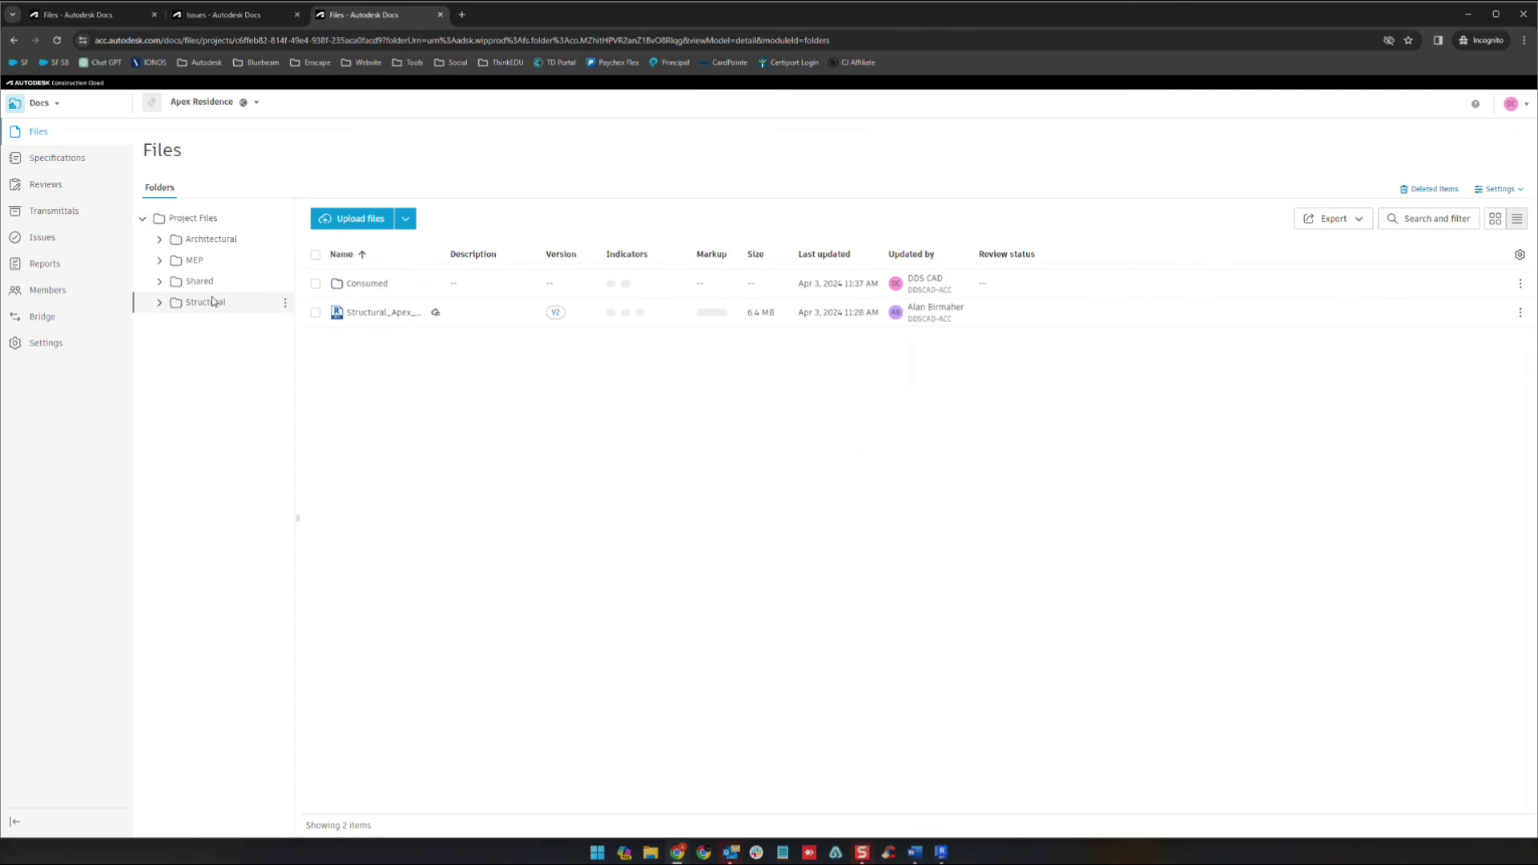
left_click(368, 284)
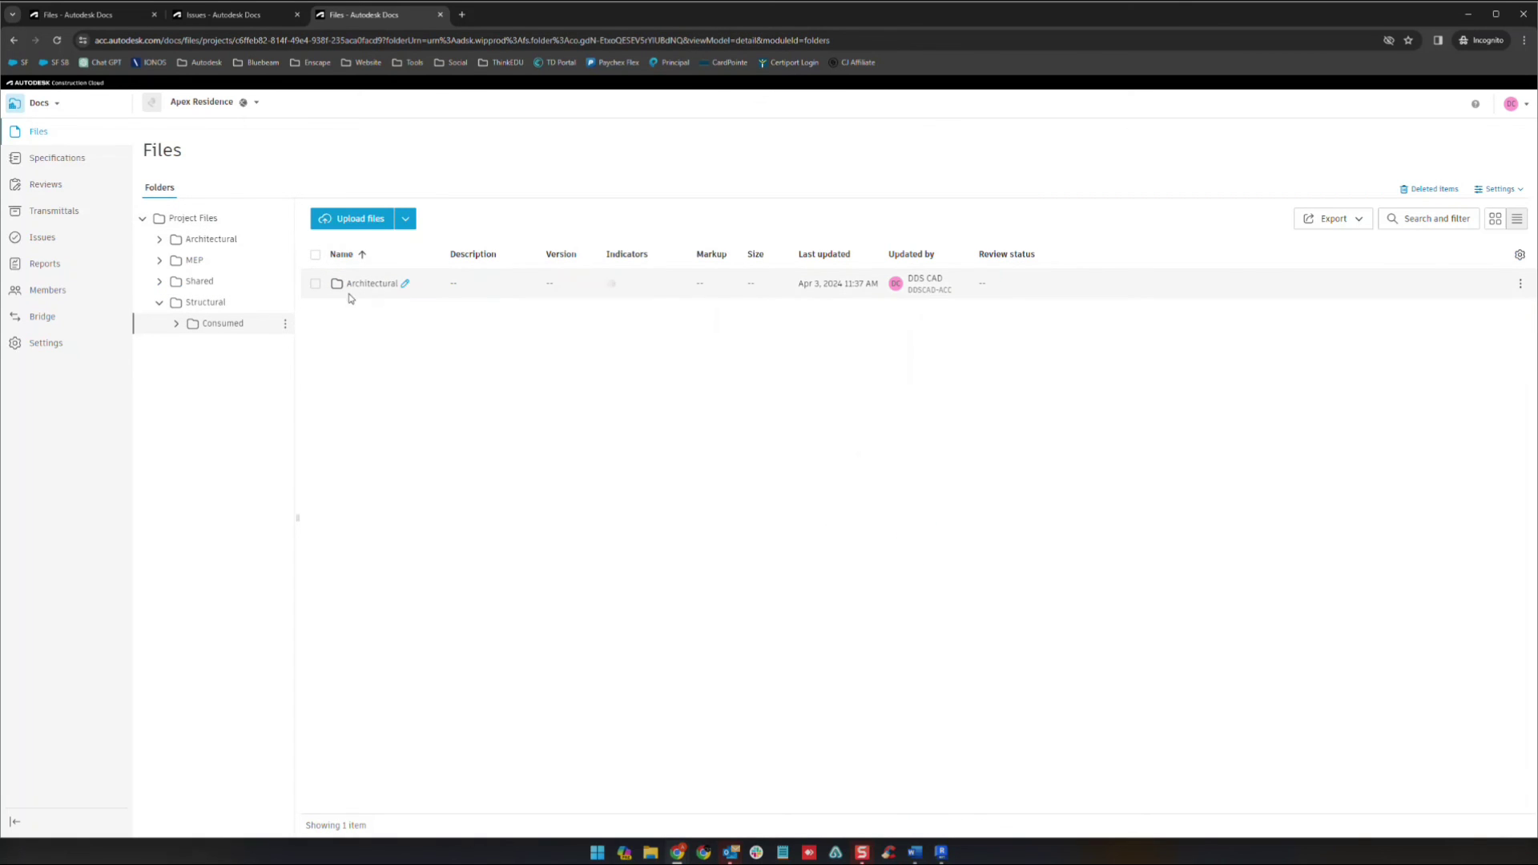
left_click(370, 290)
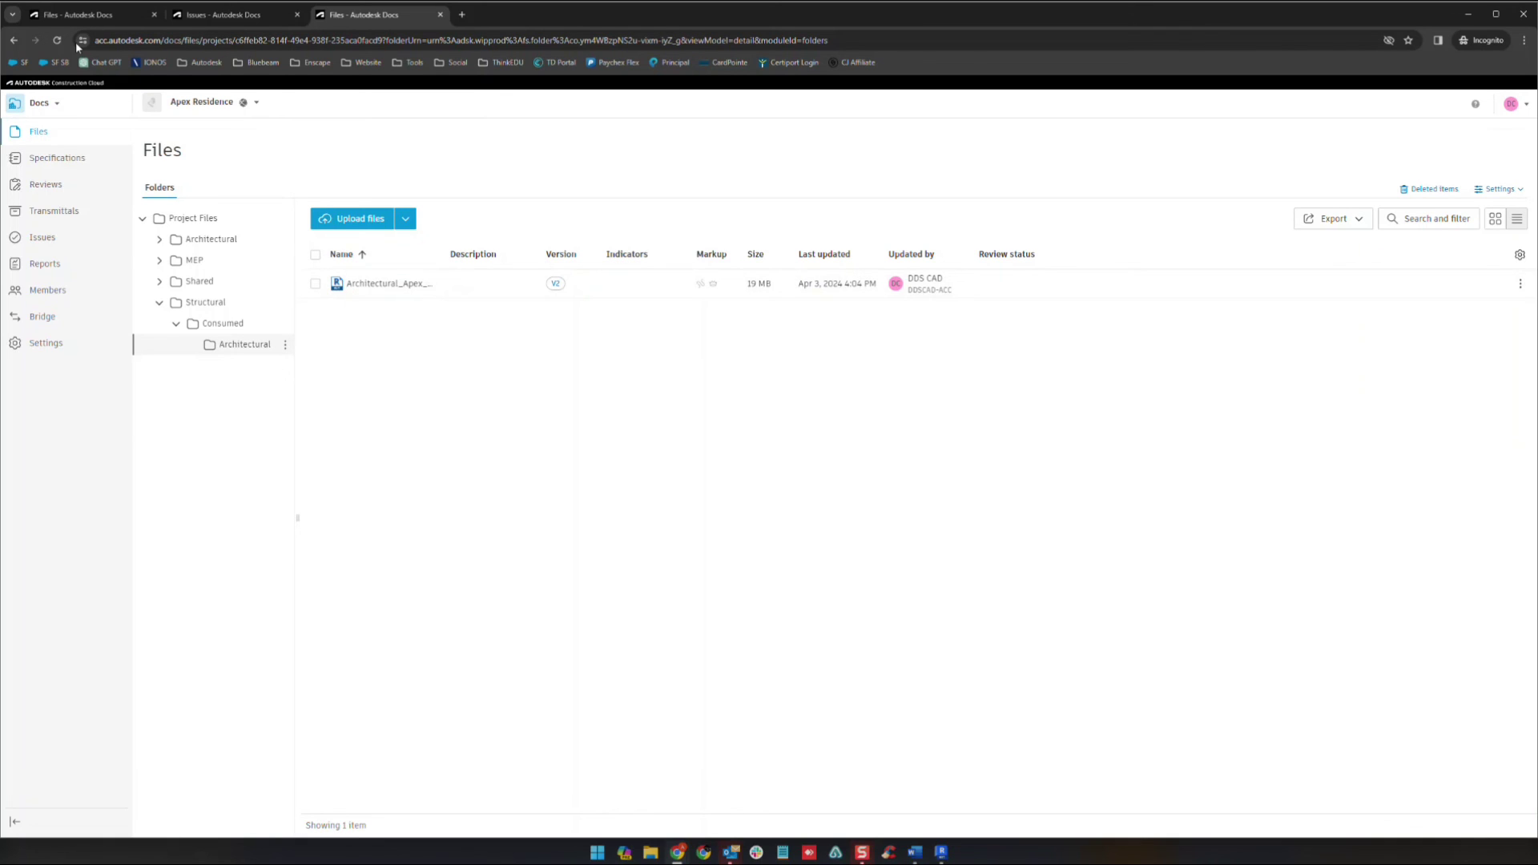
Return to Design Collaboration and view the Structural team's Issues, including open #1 Building Code Issue.
left_click(59, 111)
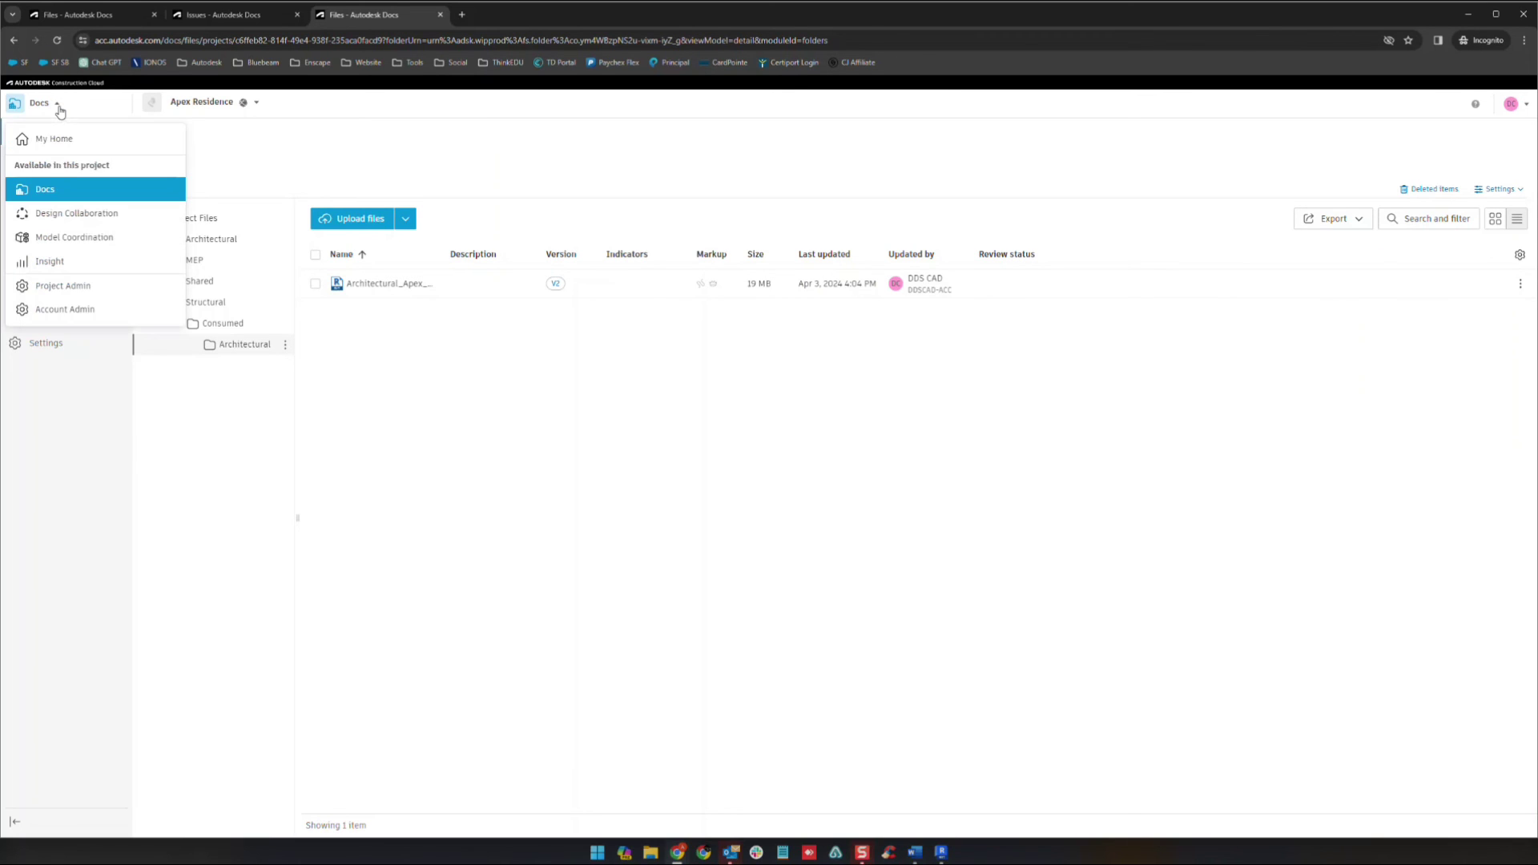
left_click(140, 220)
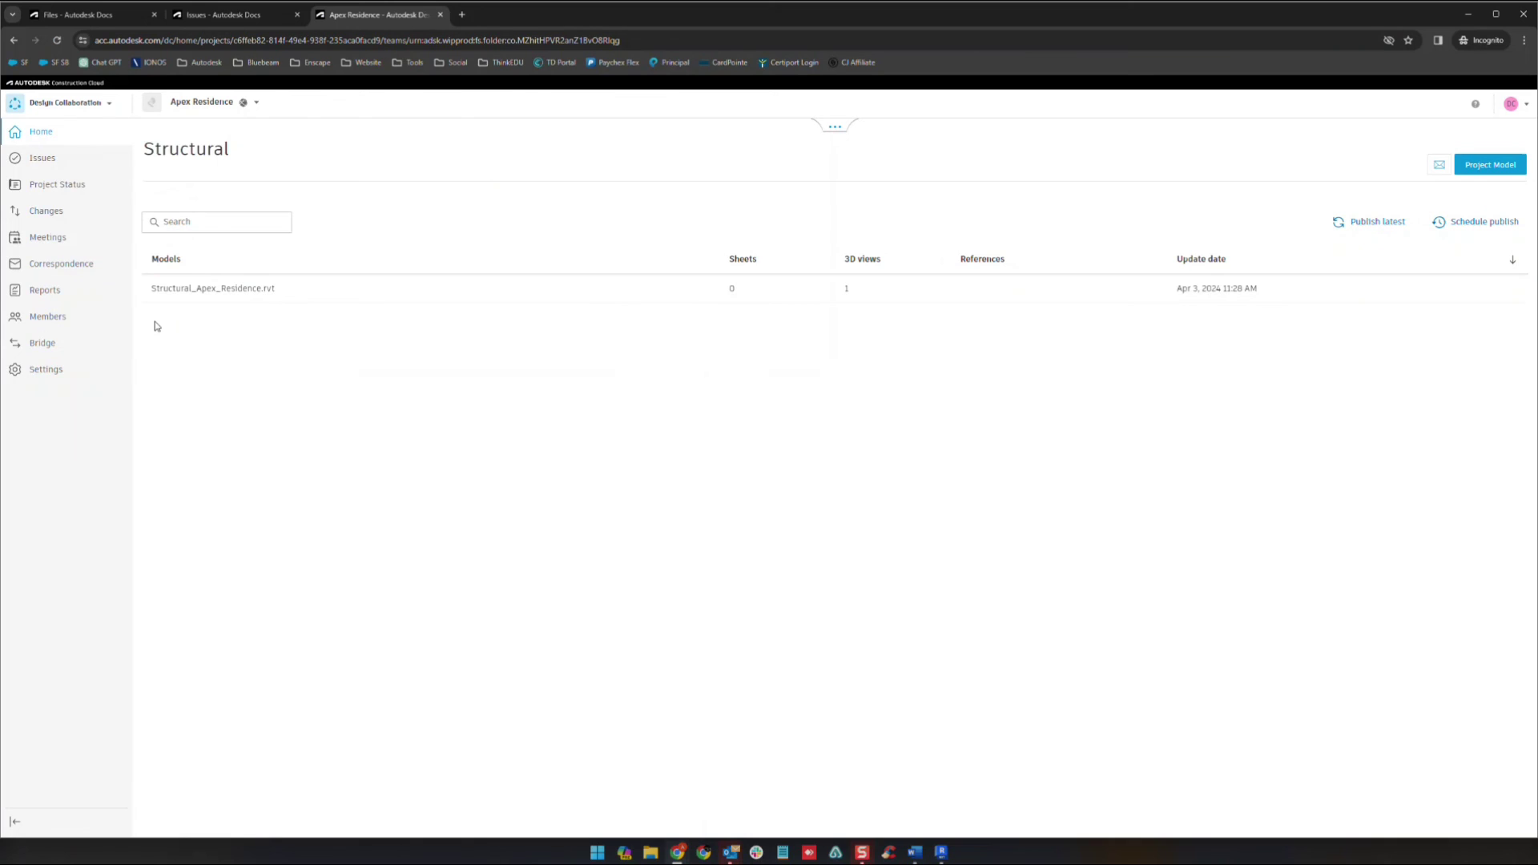
left_click(63, 162)
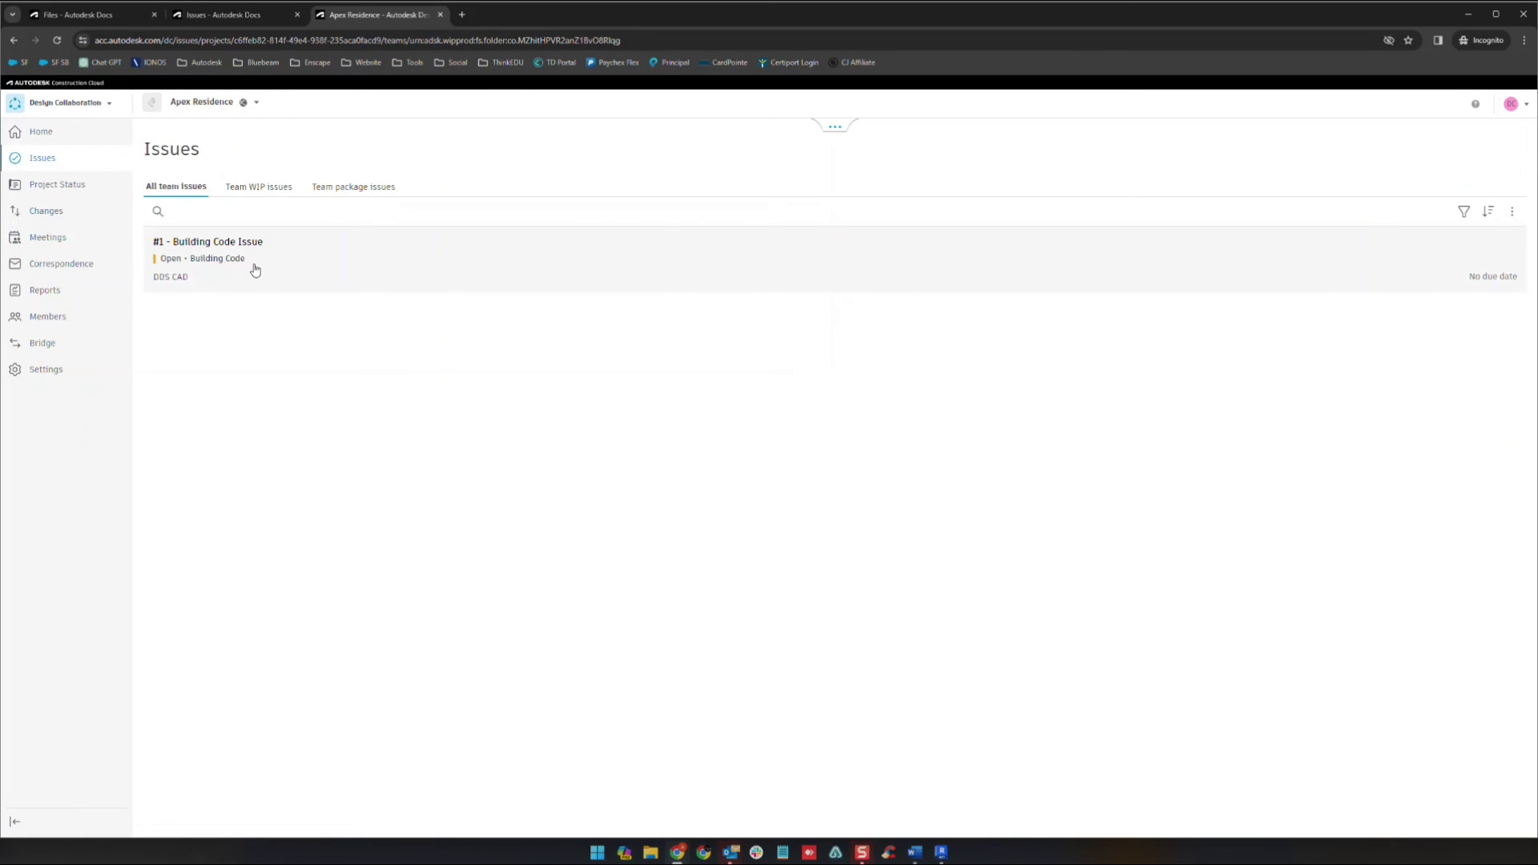
Review the Project Status, Changes, Meetings, Correspondence and Reports pages in turn.
left_click(54, 187)
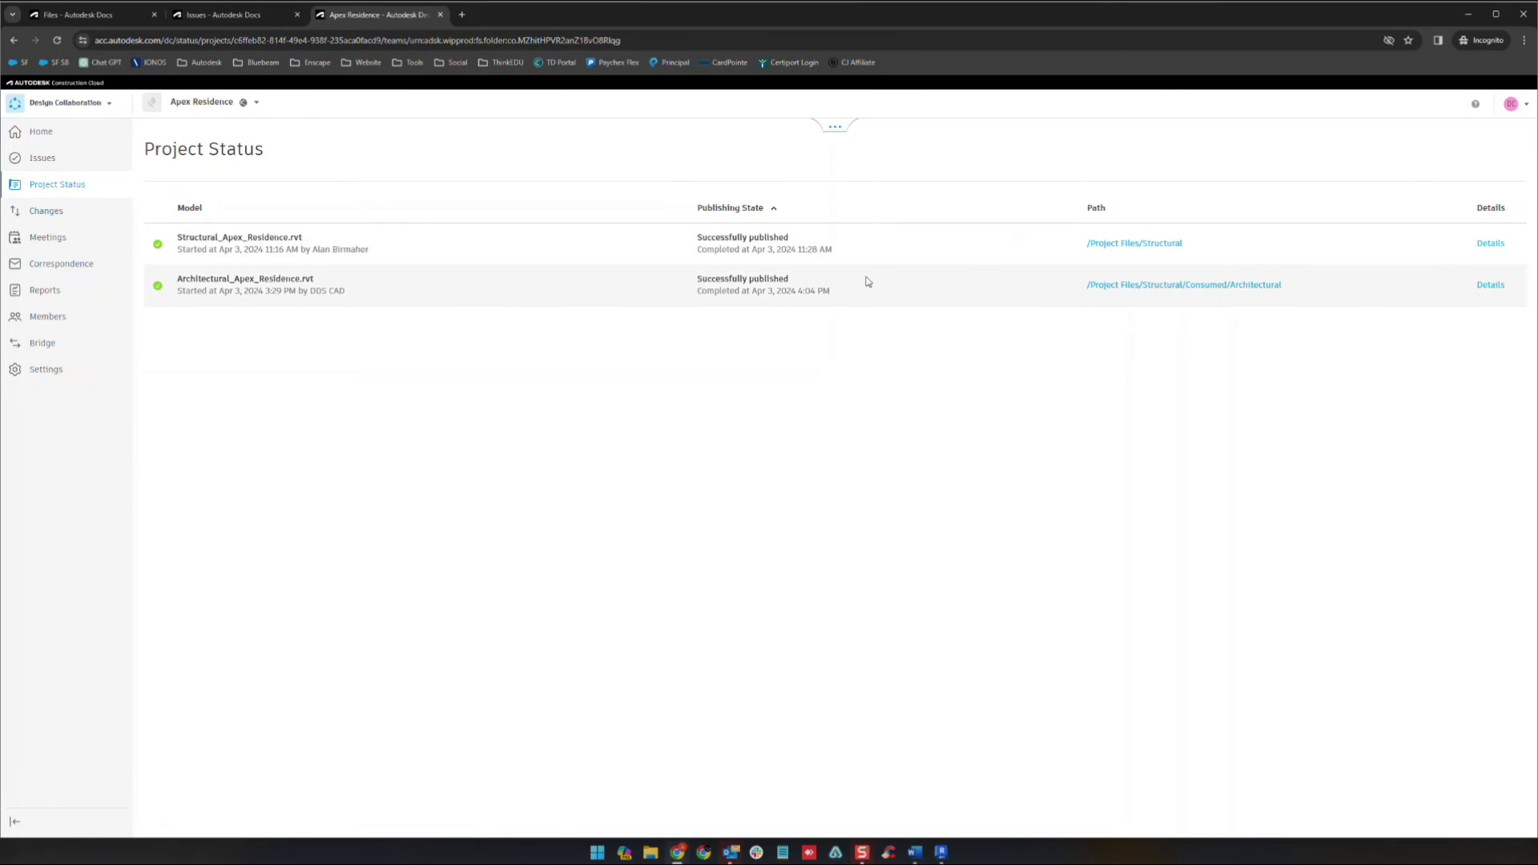
left_click(51, 214)
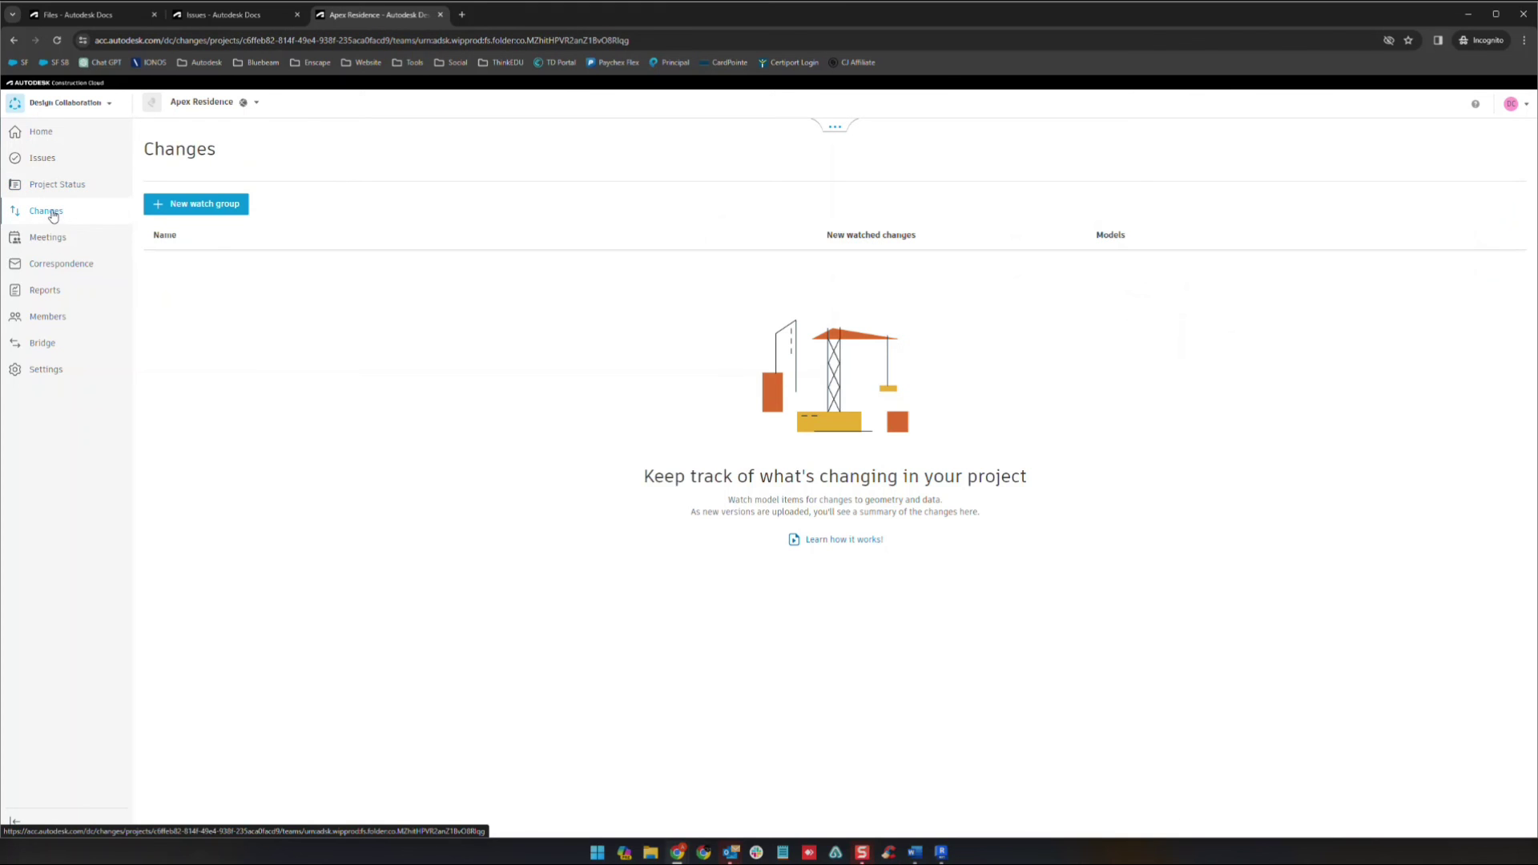
left_click(47, 239)
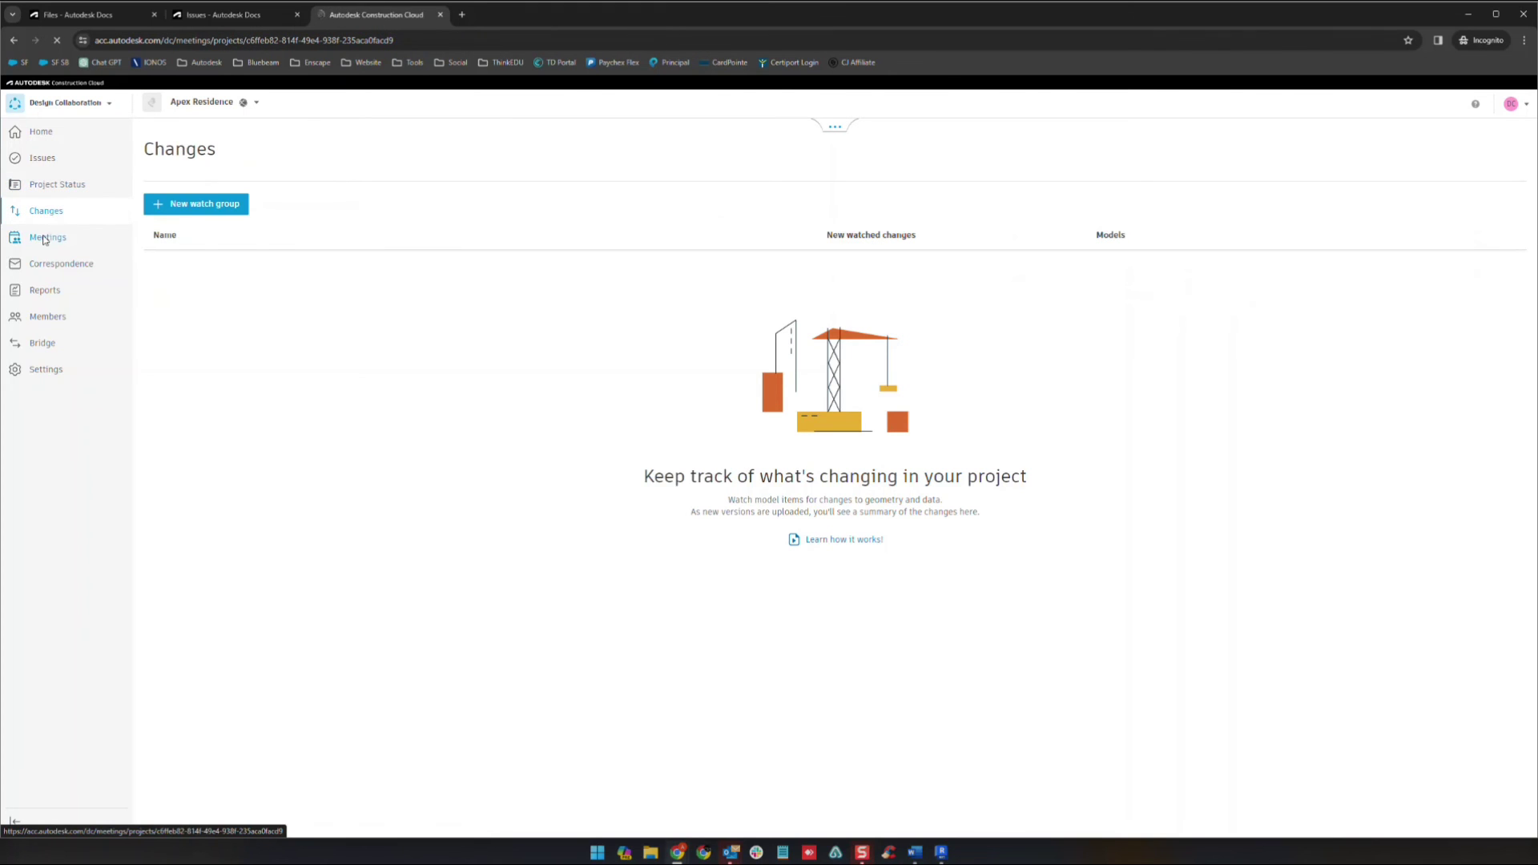
left_click(47, 265)
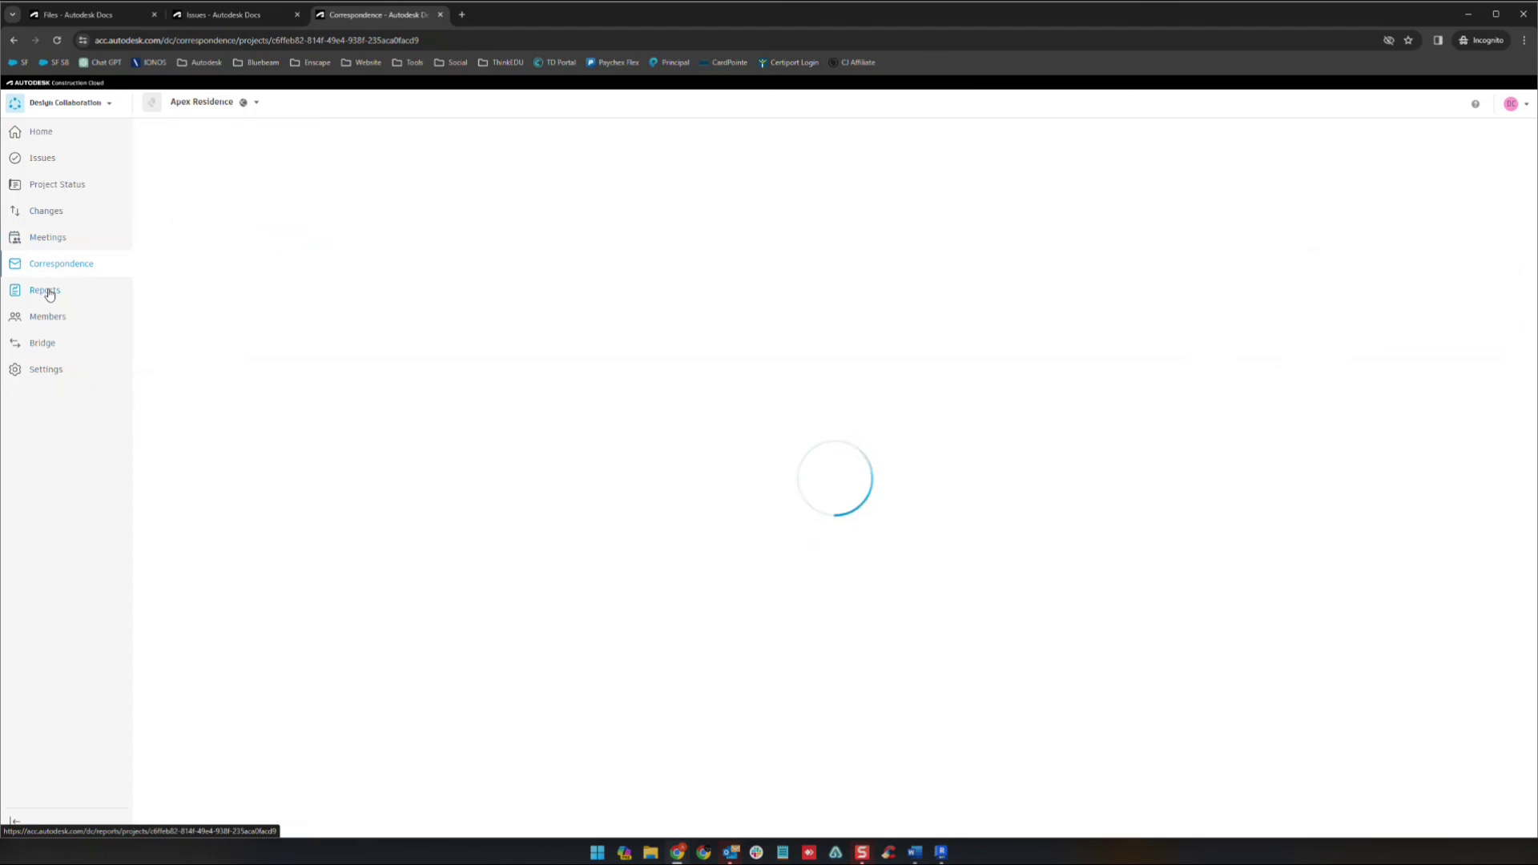
left_click(50, 292)
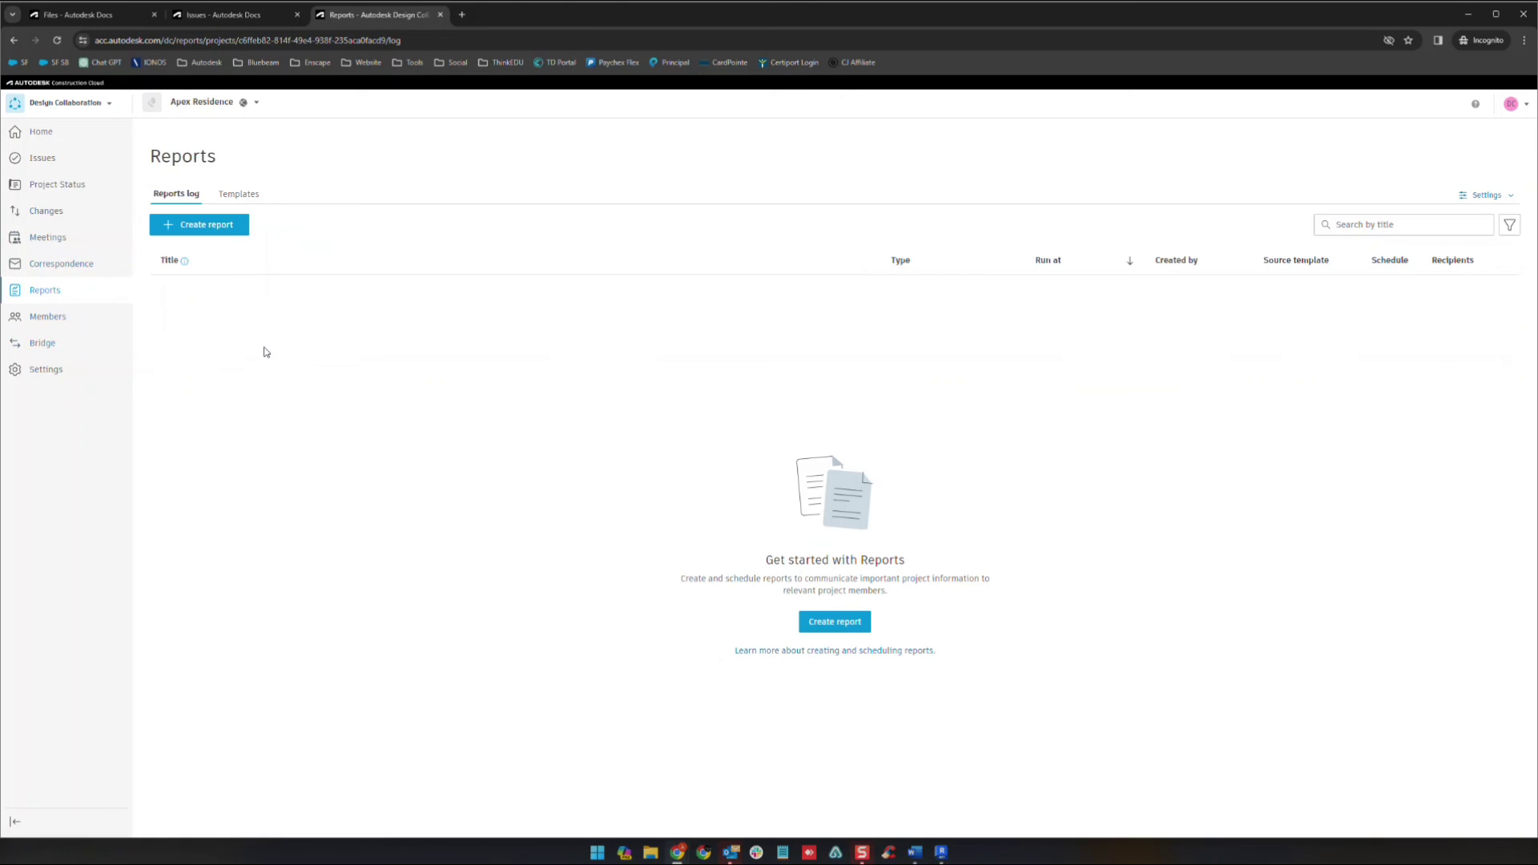
Browse report templates and the reports log, then Members, then Bridge's Outgoing list with the Alpine Forge share.
left_click(237, 196)
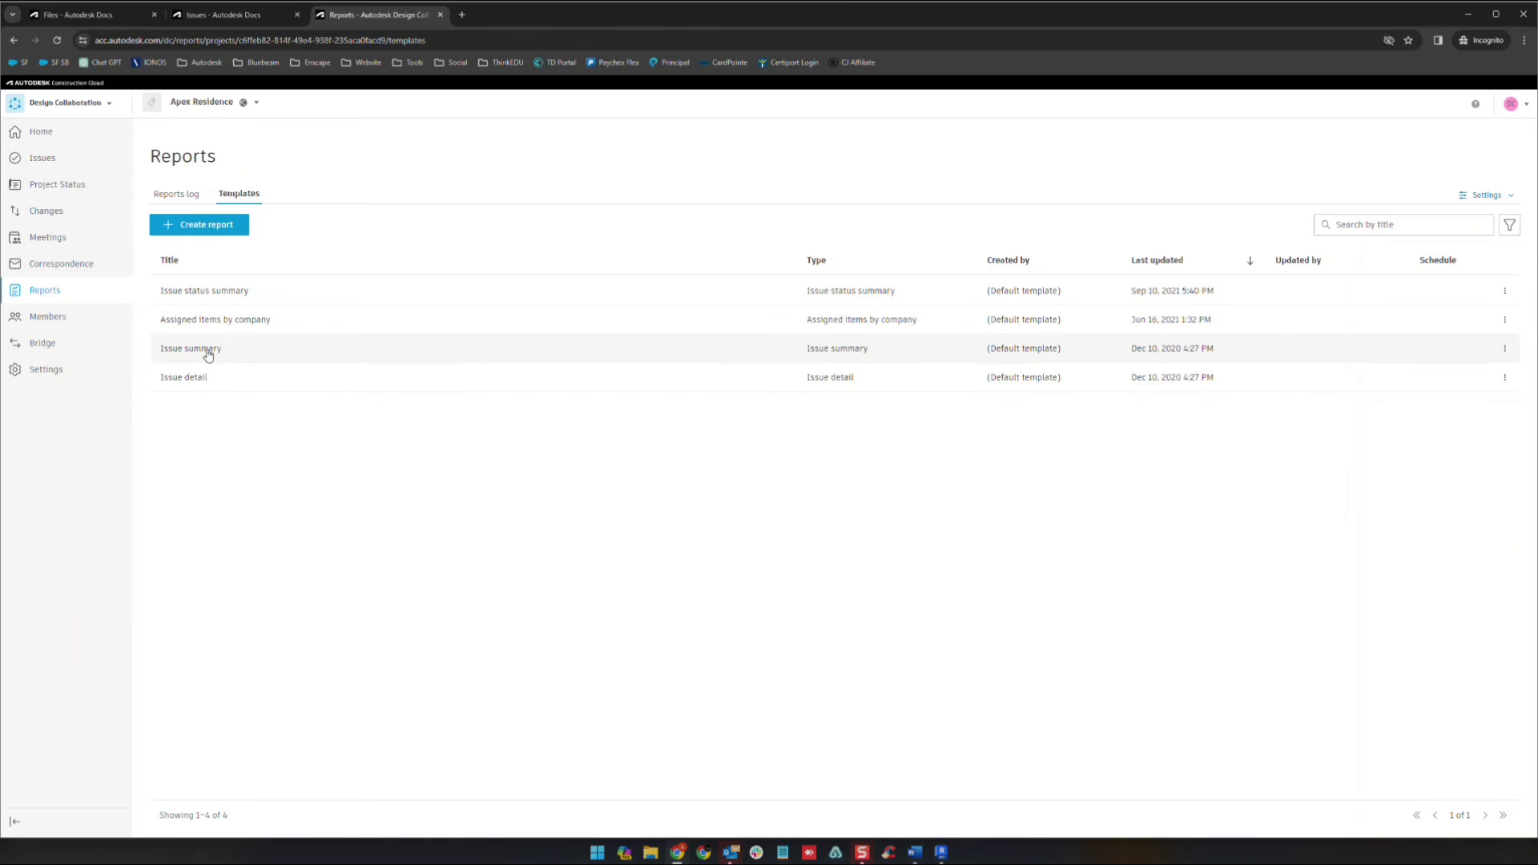
left_click(174, 199)
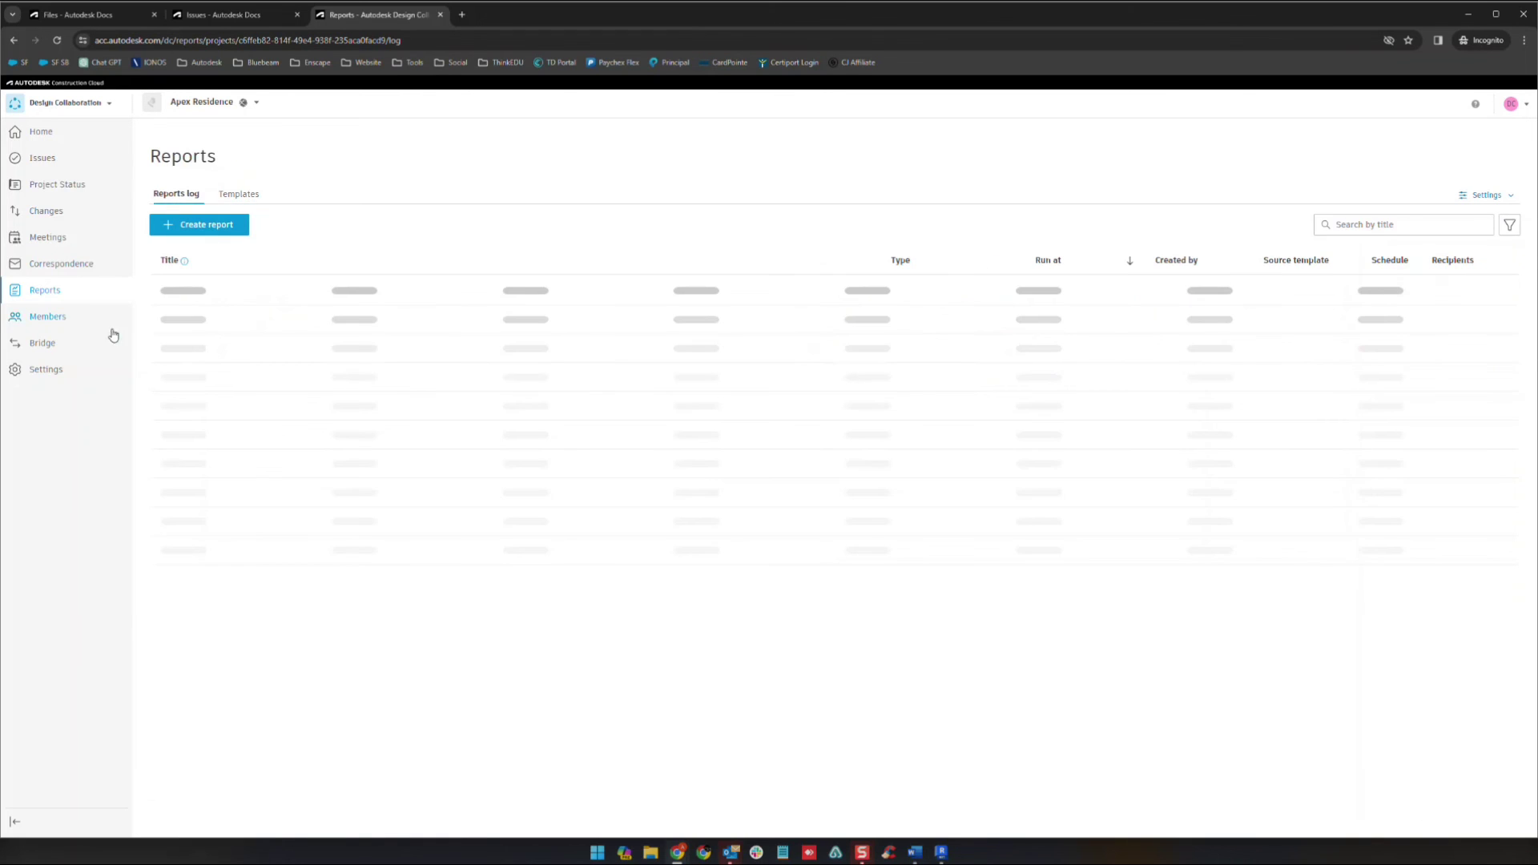
left_click(58, 326)
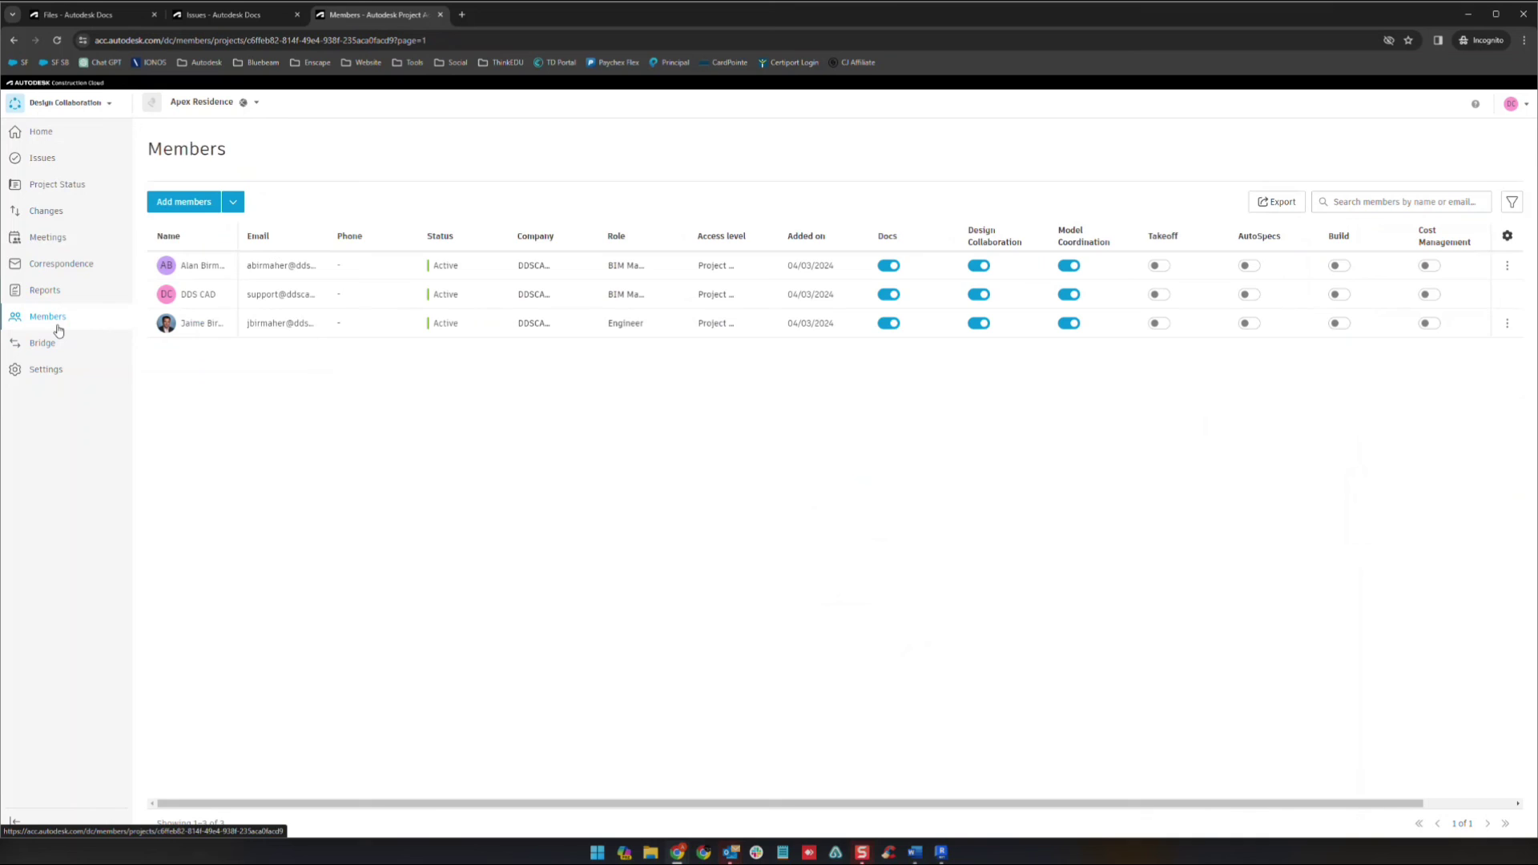
left_click(63, 353)
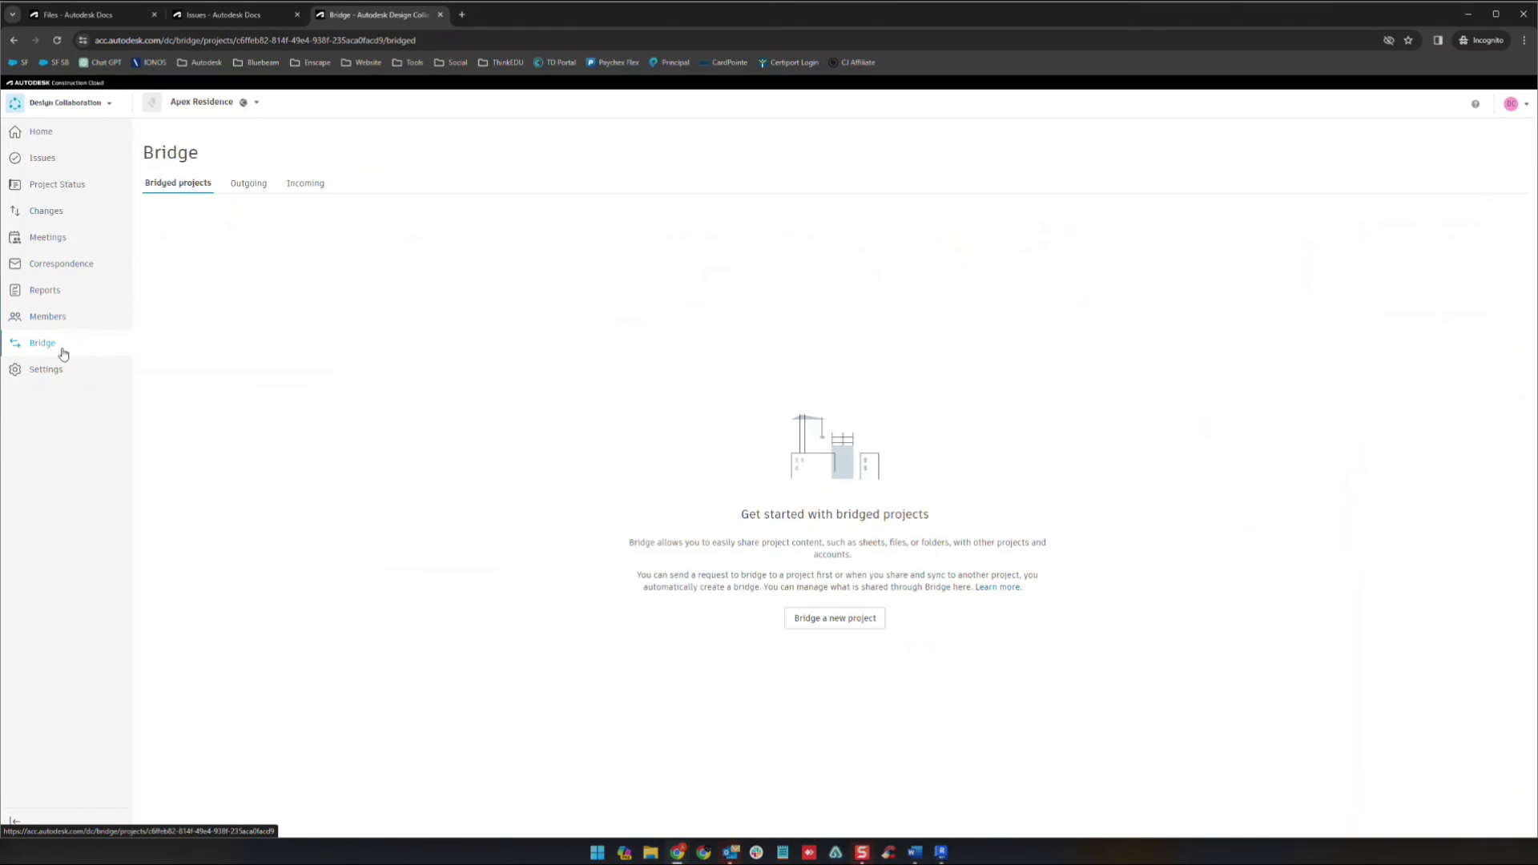
left_click(249, 183)
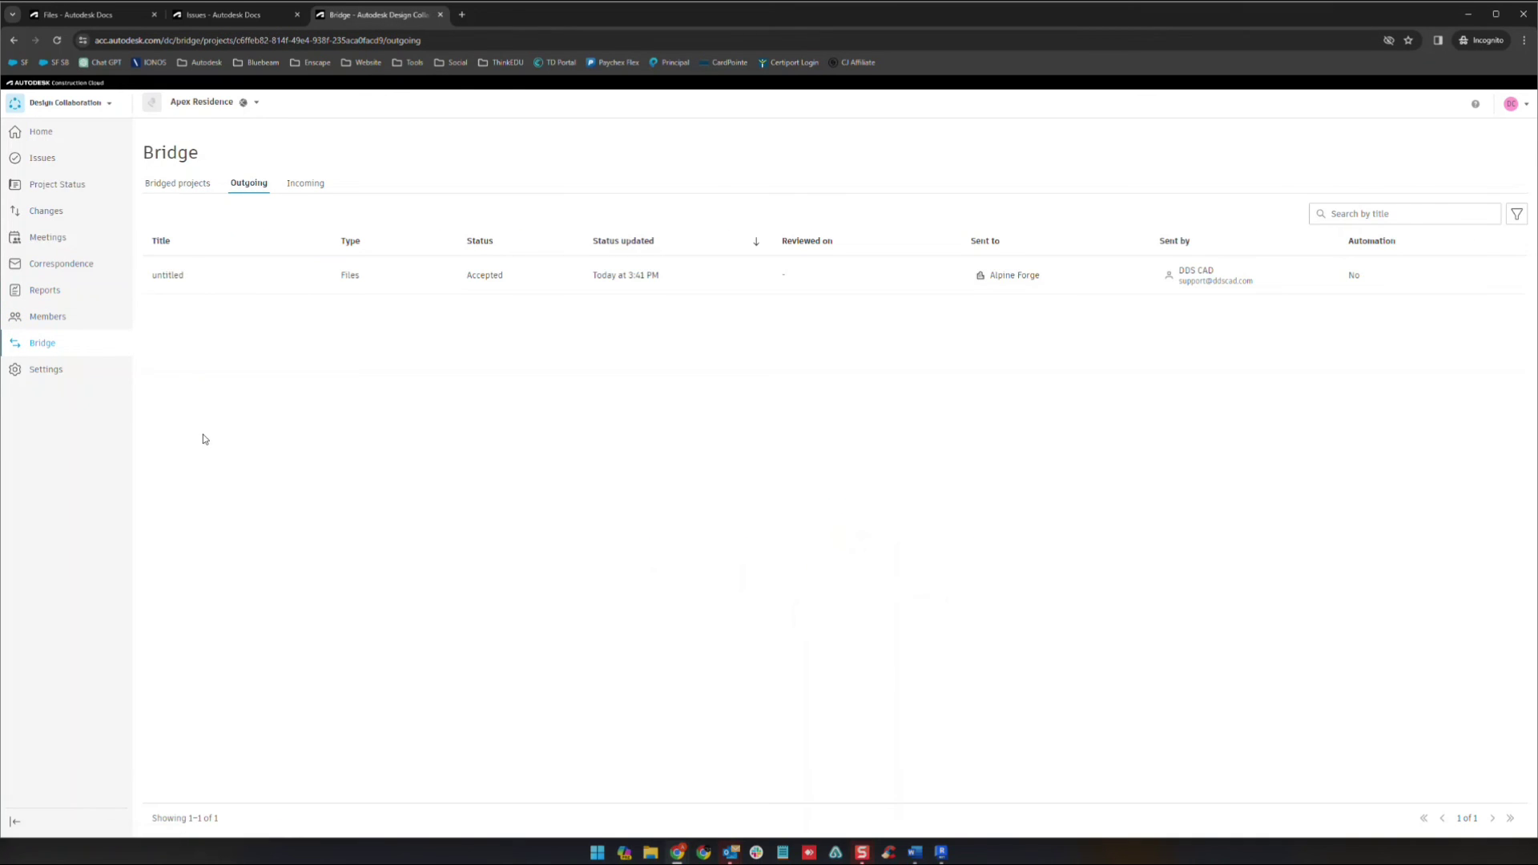